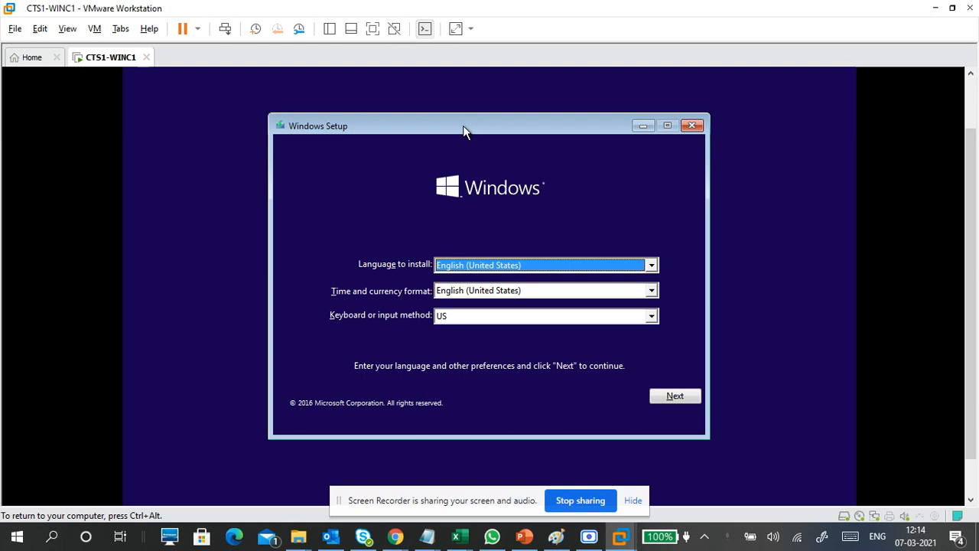
# Step: Release input from the VM and switch the virtual machine to full screen
pyautogui.hotkey('ctrl', 'alt')
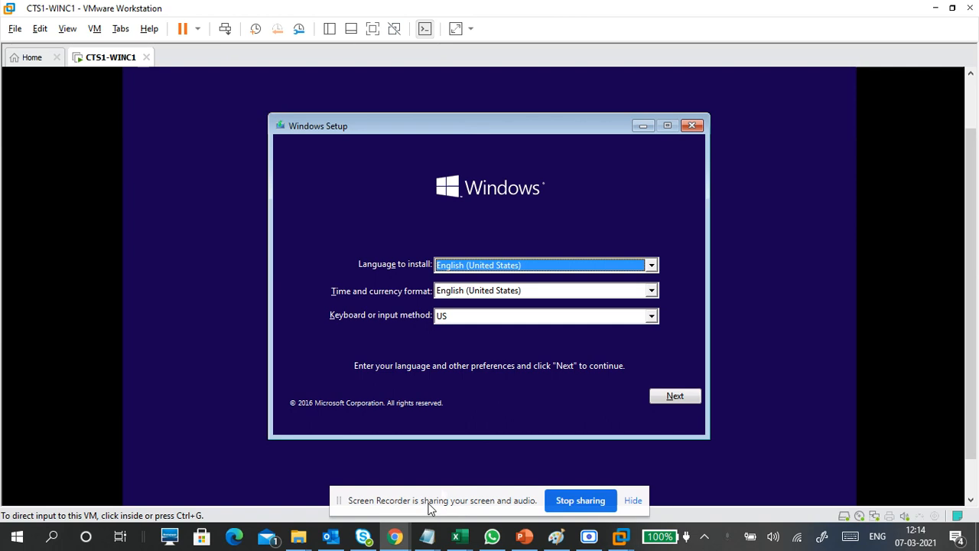
pyautogui.moveTo(428, 501); pyautogui.dragTo(796, 549)
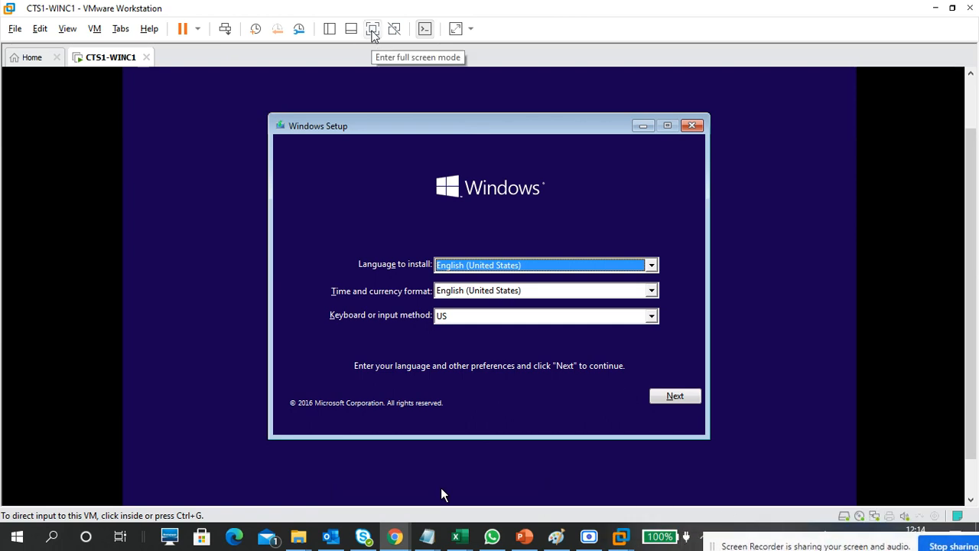
pyautogui.click(372, 30)
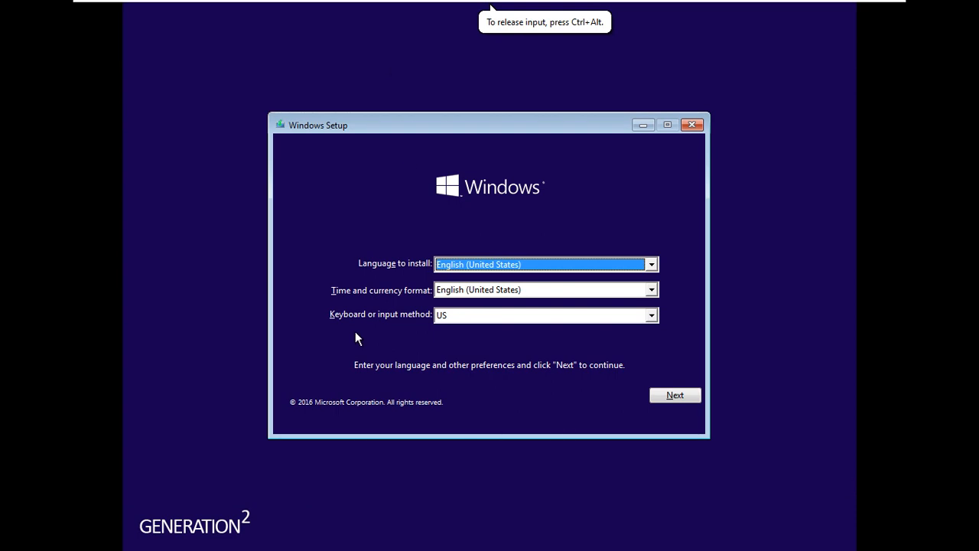
# Step: Return the VM to a normal window, release input, and bring up the host Start menu
pyautogui.hotkey('ctrl', 'alt')
pyautogui.moveTo(711, 7)
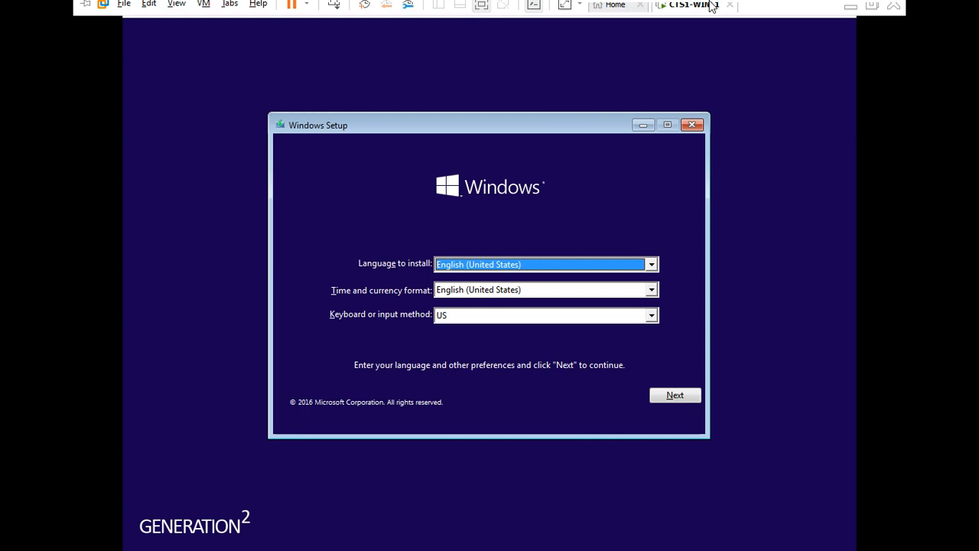
pyautogui.click(872, 6)
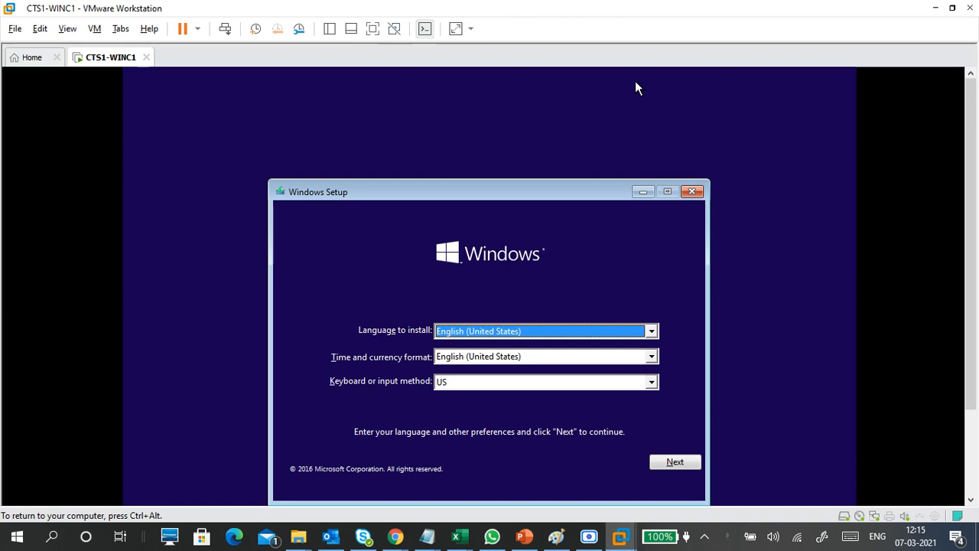
pyautogui.hotkey('ctrl', 'alt')
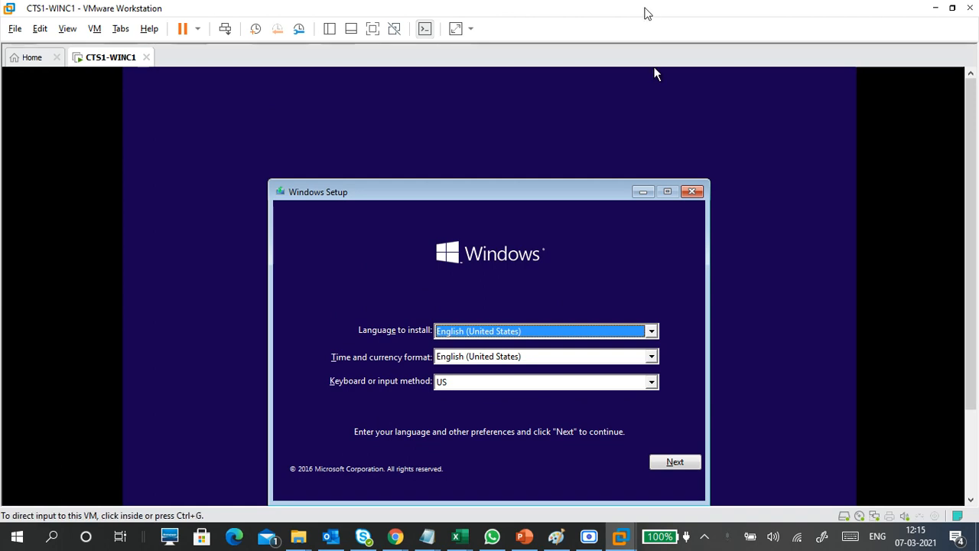
pyautogui.press('super')
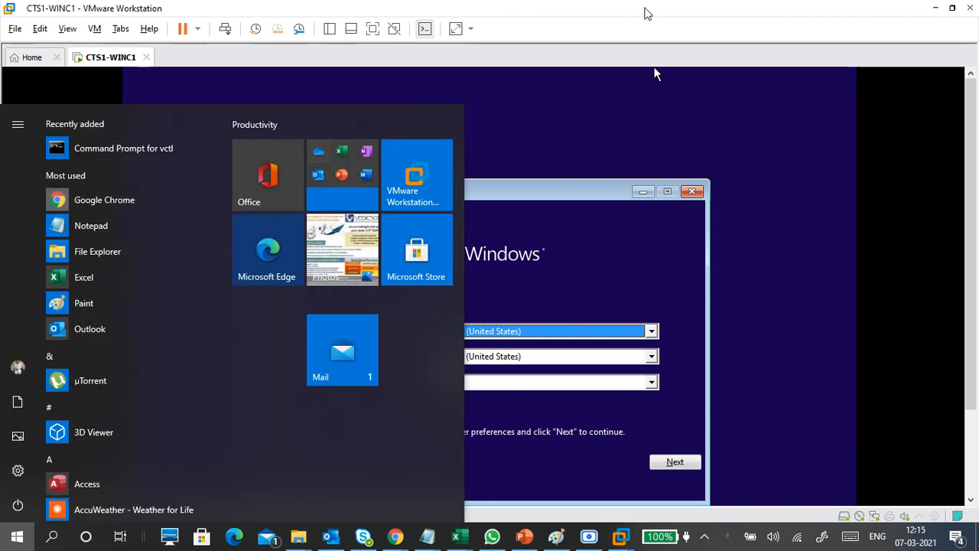
# Step: Launch Magnifier from a MAG search, zoom to 125%, and give input back to the VM
pyautogui.press('super')
pyautogui.press('super')
pyautogui.write('MAG')
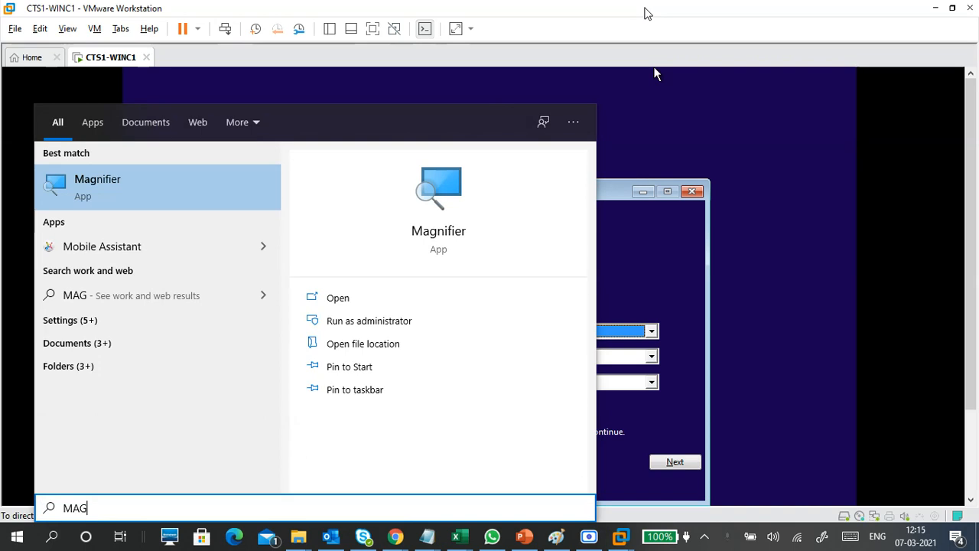
pyautogui.press('Return')
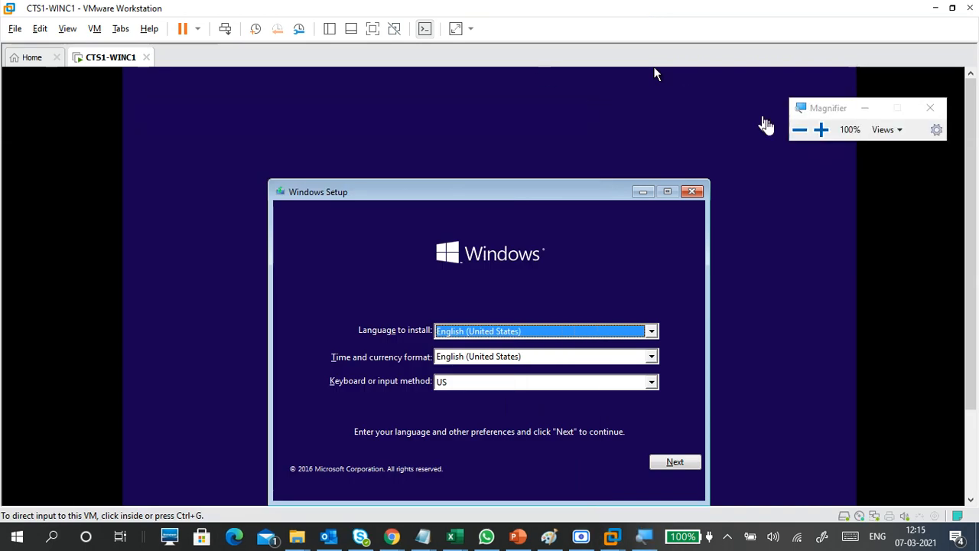
pyautogui.click(822, 130)
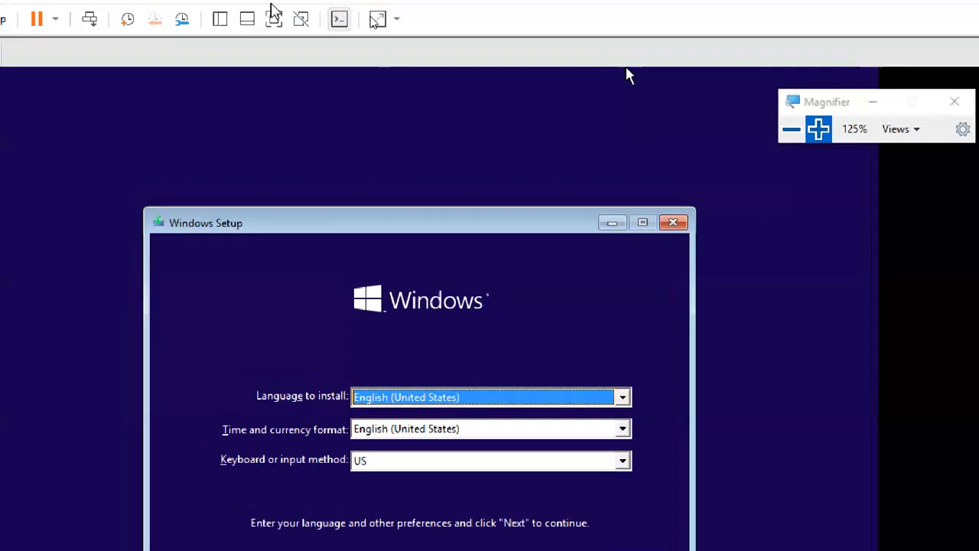
pyautogui.click(627, 76)
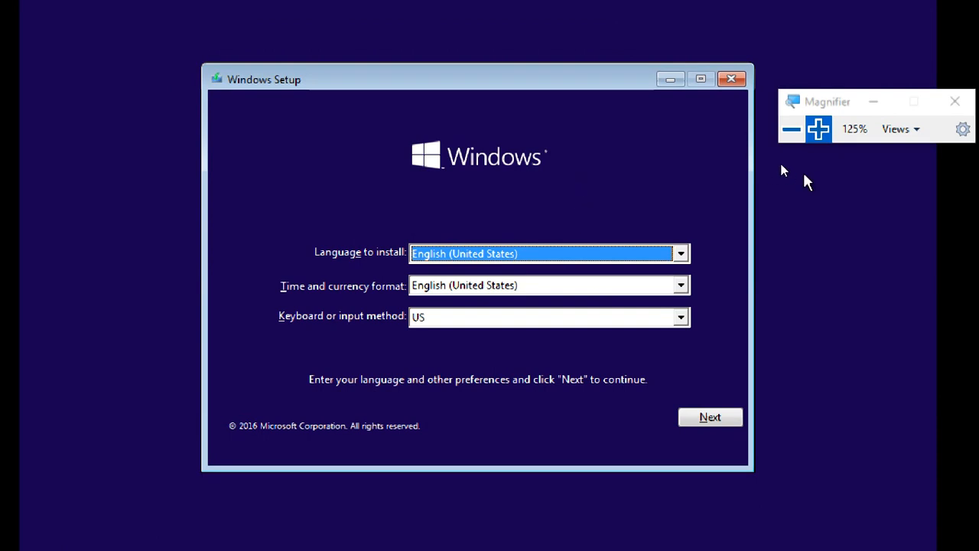
# Step: Raise magnification to 150% and review install languages, keeping English (United States)
pyautogui.click(818, 130)
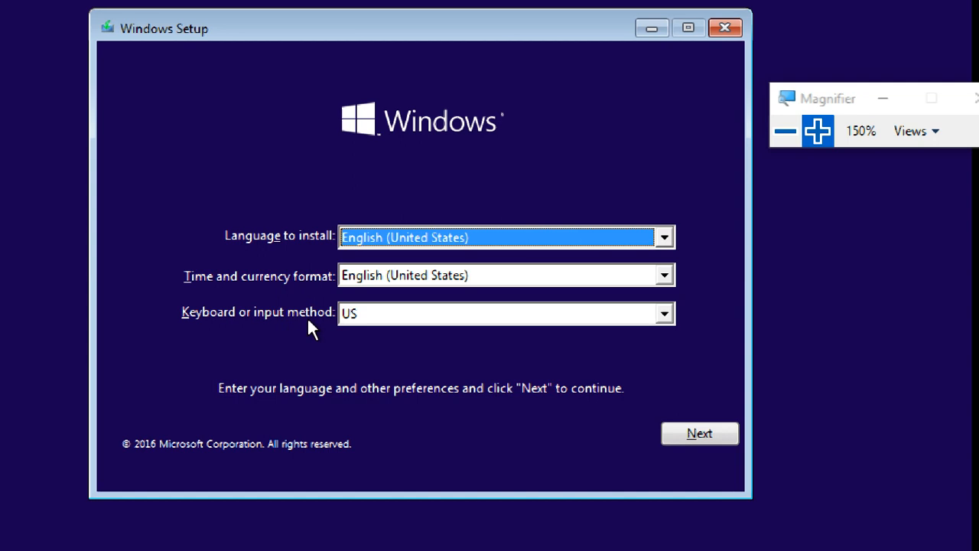
pyautogui.click(376, 232)
pyautogui.click(376, 231)
pyautogui.click(383, 241)
pyautogui.click(384, 241)
# Step: Open the Time and currency format list and scroll up to English (India)
pyautogui.click(387, 275)
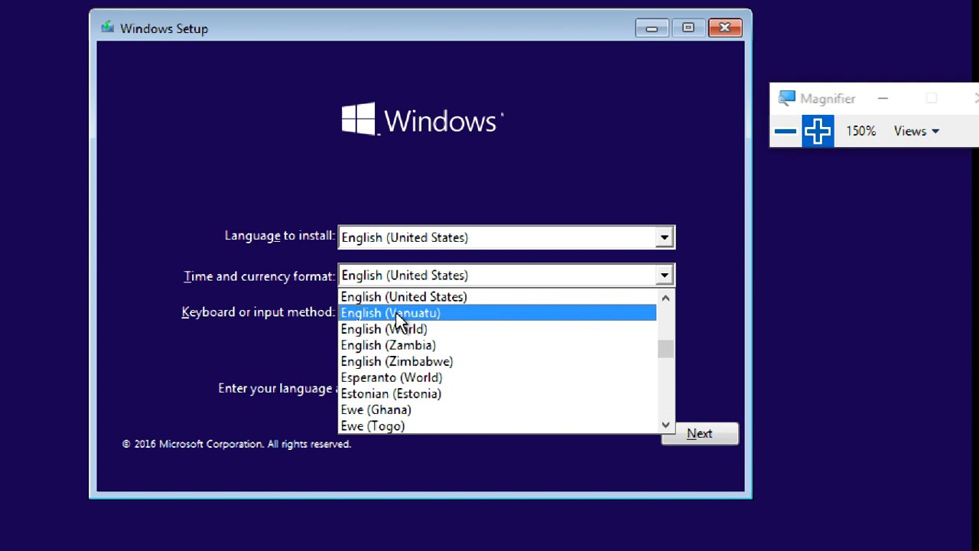
pyautogui.scroll(2, 412, 345)
pyautogui.scroll(4, 412, 345)
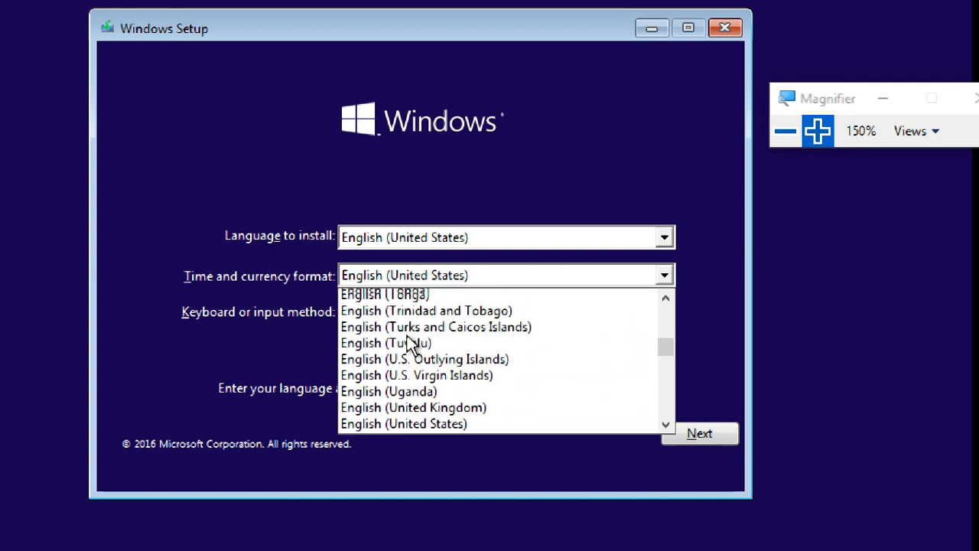
pyautogui.scroll(5, 412, 345)
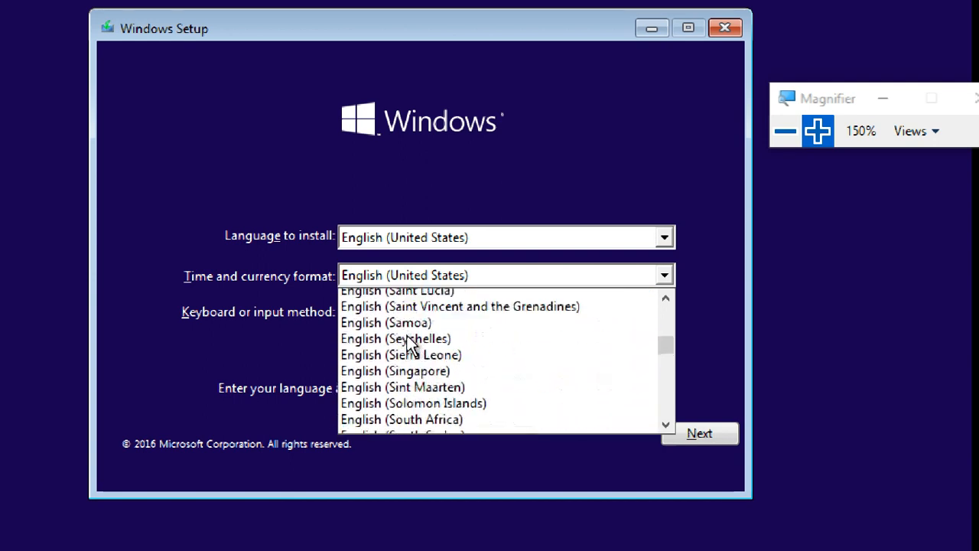
pyautogui.scroll(5, 411, 344)
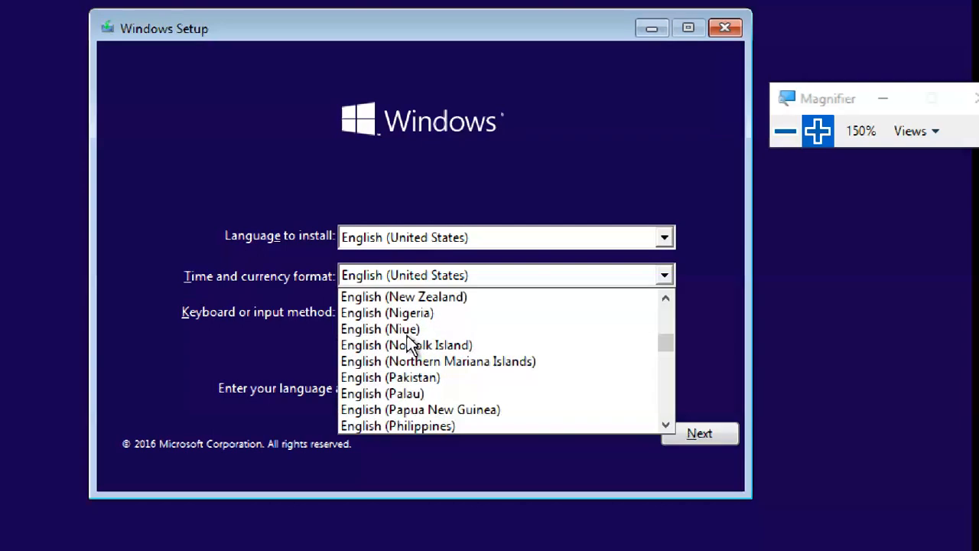
pyautogui.scroll(3, 411, 344)
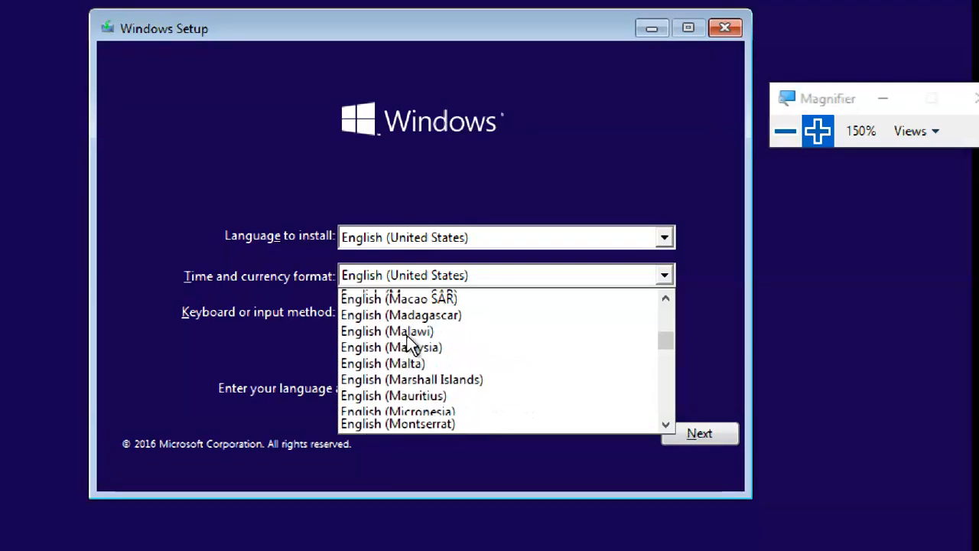
pyautogui.scroll(1, 408, 336)
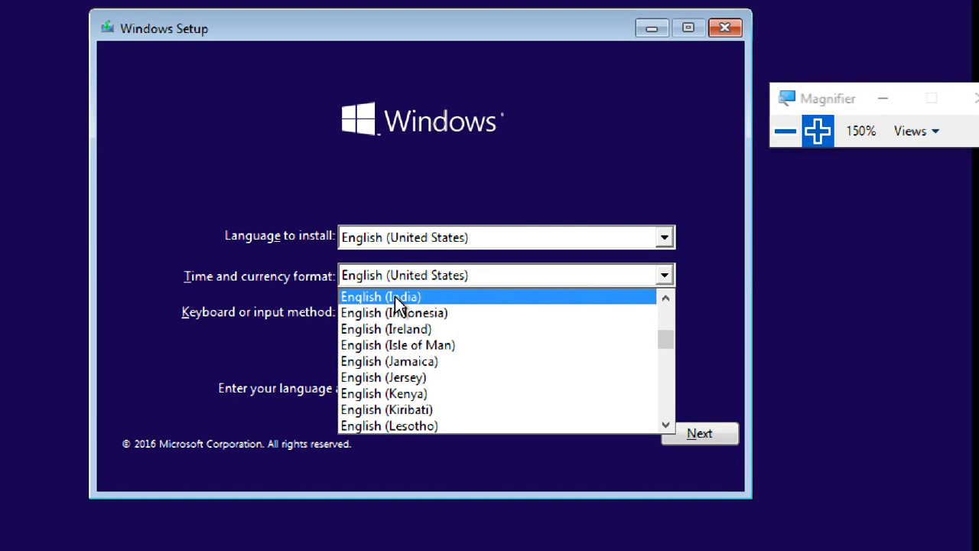
# Step: Choose English (India) as time and currency format, check keyboard options, and continue with Next
pyautogui.click(398, 298)
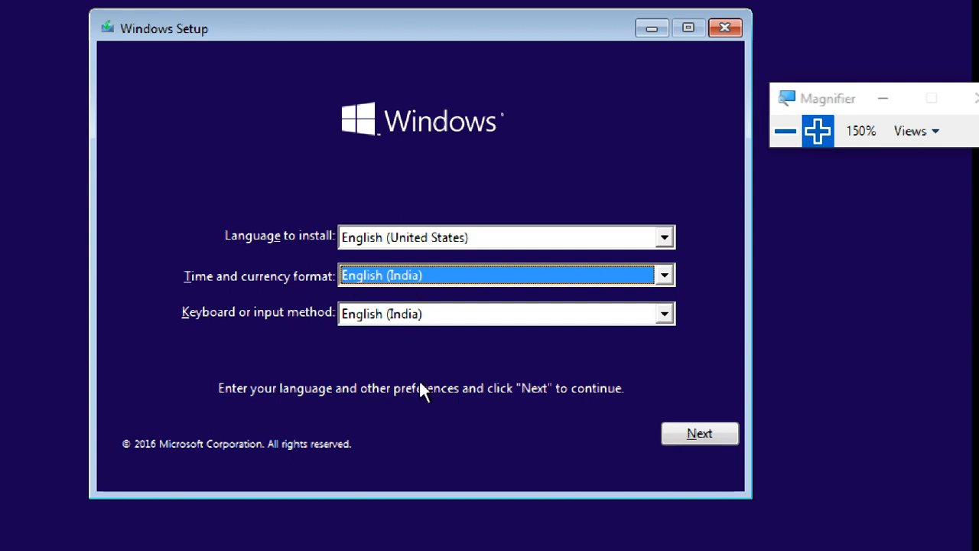
pyautogui.click(407, 314)
pyautogui.click(408, 314)
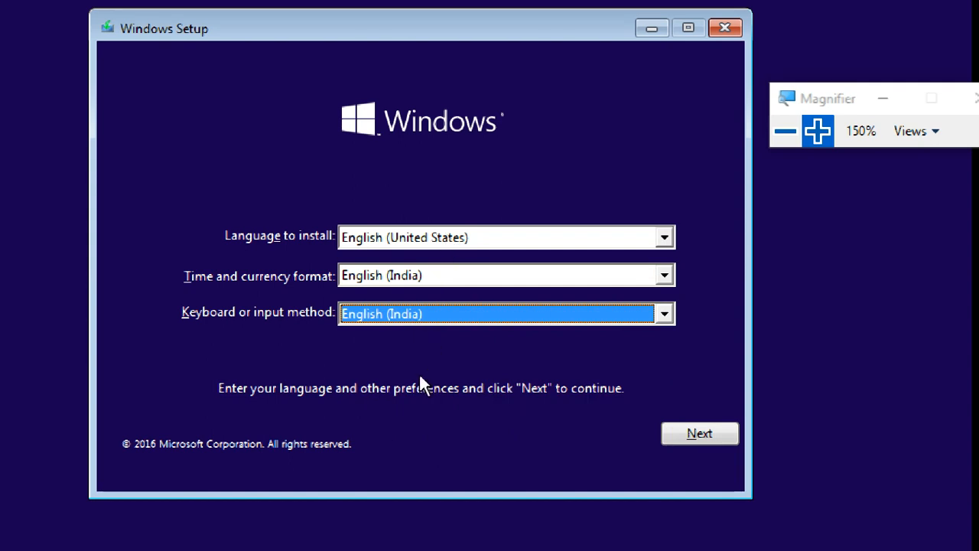
pyautogui.click(407, 276)
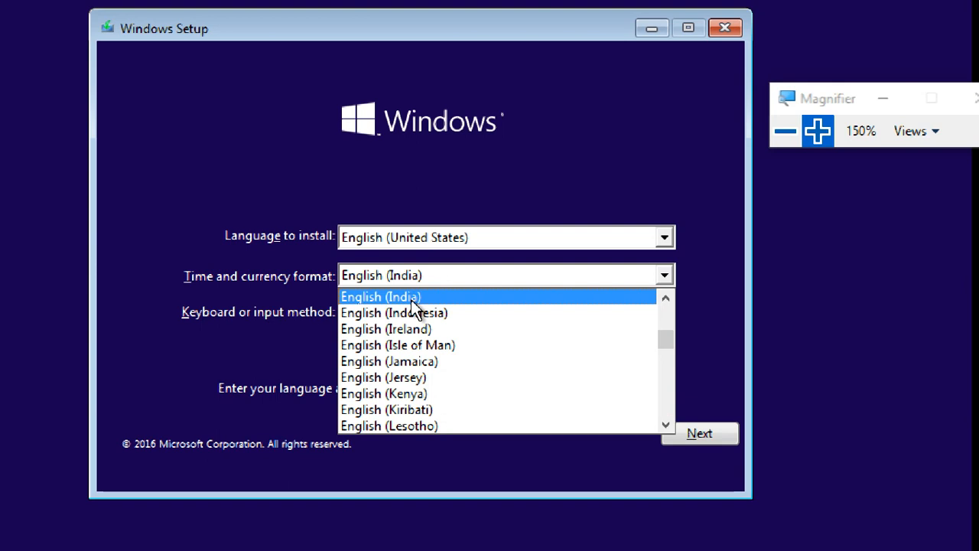
pyautogui.click(412, 301)
pyautogui.click(698, 432)
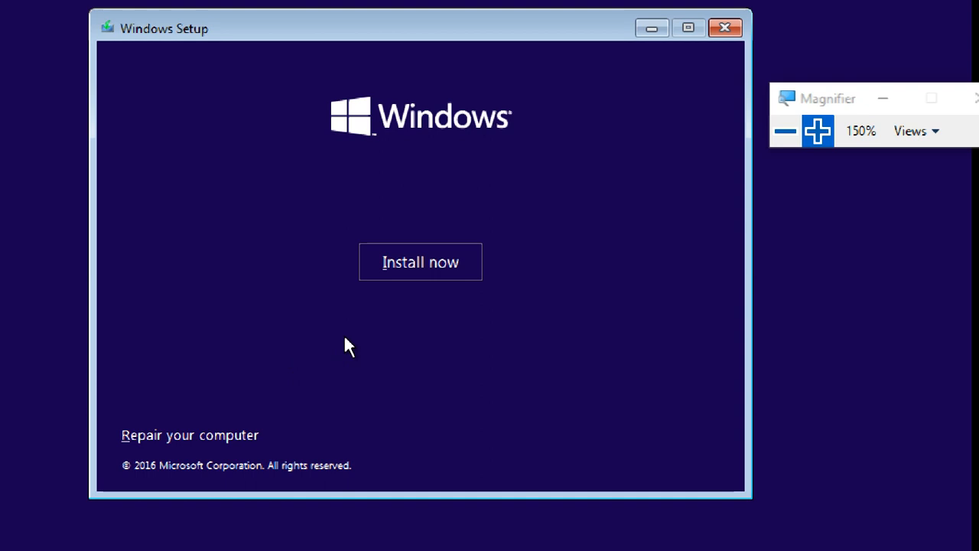
# Step: Start Install now, drop Magnifier to 125%, and move its toolbar aside
pyautogui.click(421, 264)
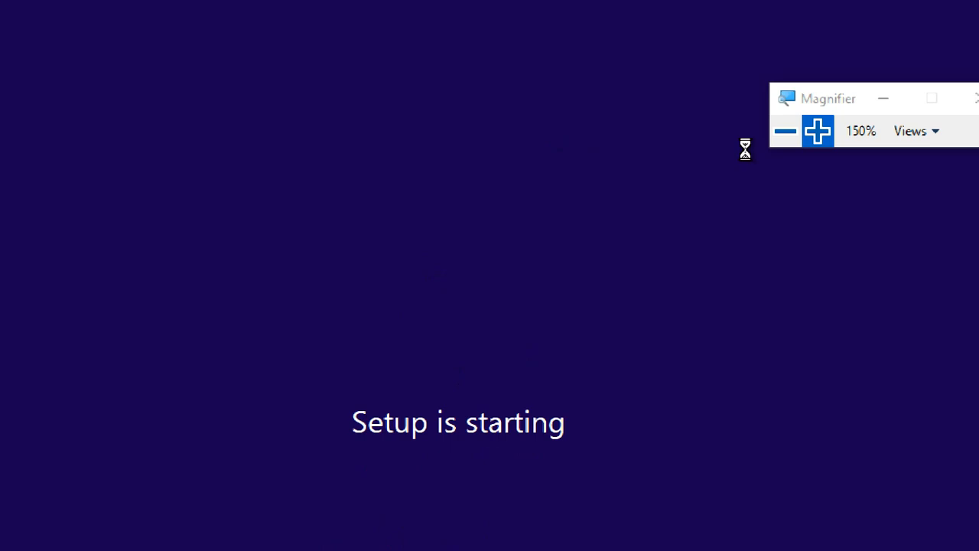
pyautogui.click(786, 136)
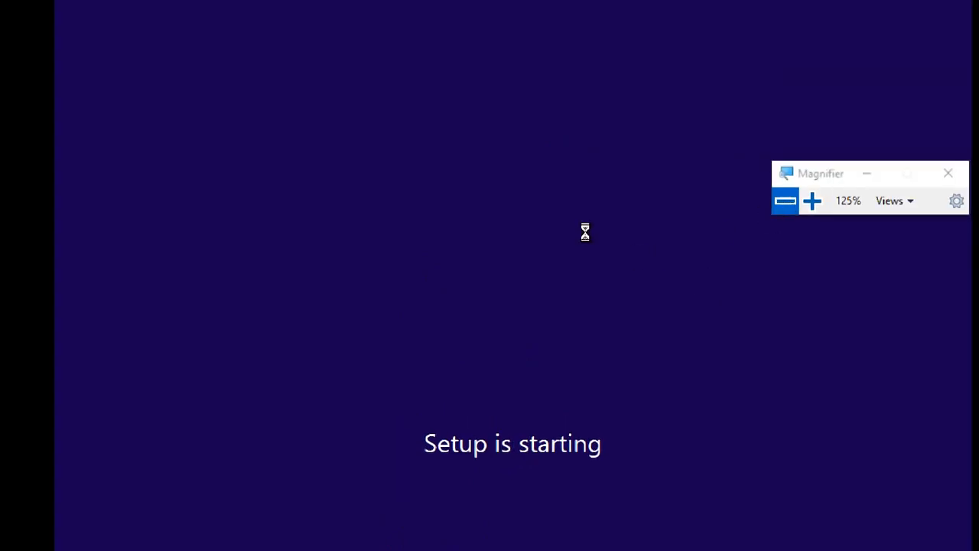
pyautogui.moveTo(826, 183); pyautogui.dragTo(878, 169)
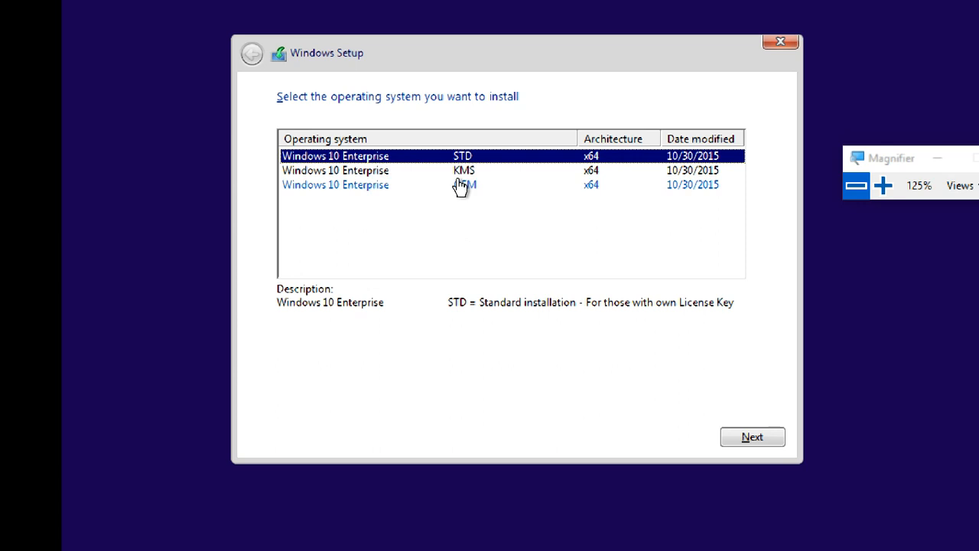
# Step: Zoom back to 150% and select Windows 10 Enterprise OEM x64 after viewing the KMS entry
pyautogui.click(882, 186)
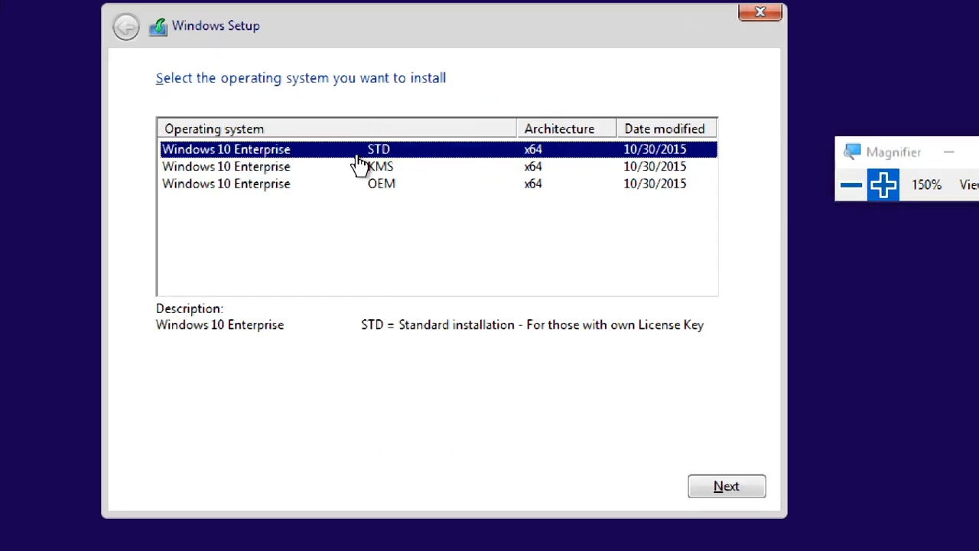
pyautogui.click(361, 173)
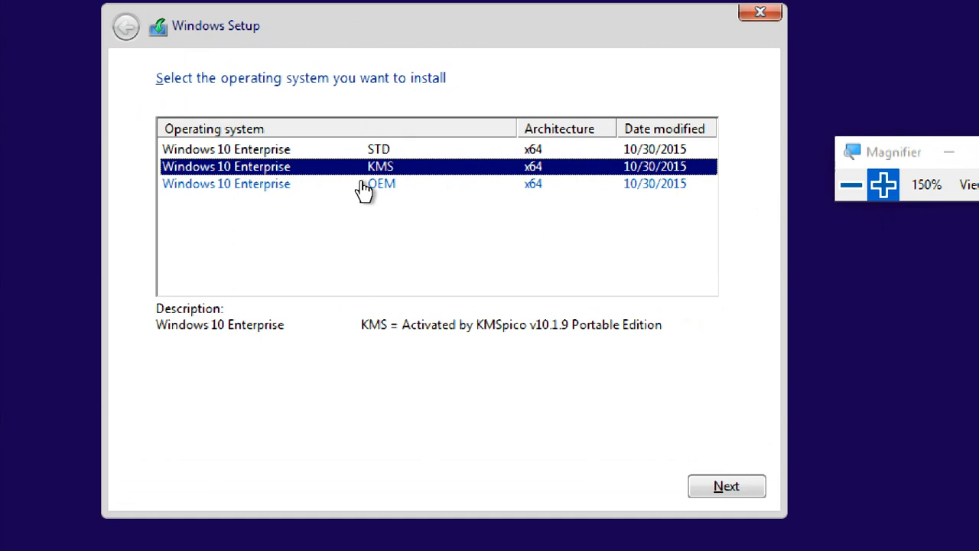
pyautogui.click(365, 191)
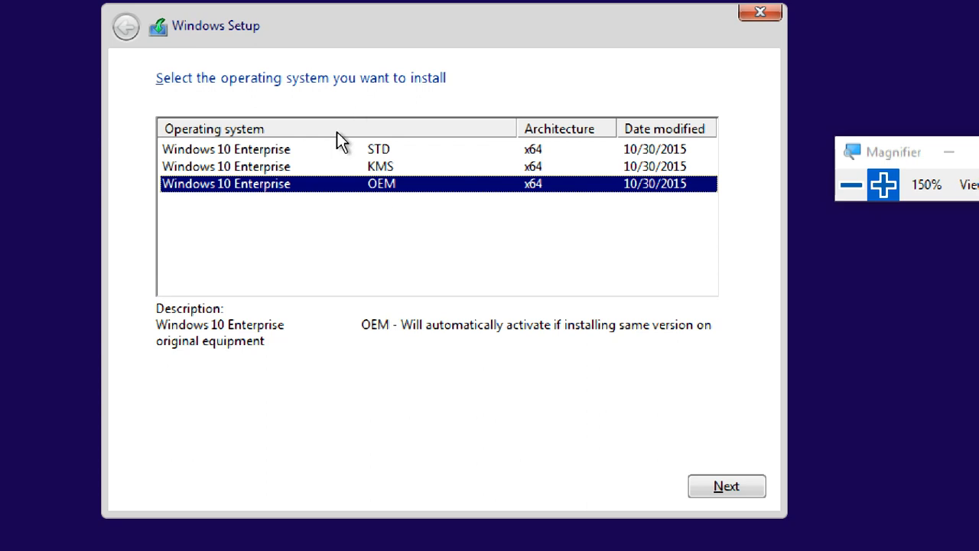
# Step: Switch the chosen edition from STD to Windows 10 Enterprise KMS x64
pyautogui.click(340, 151)
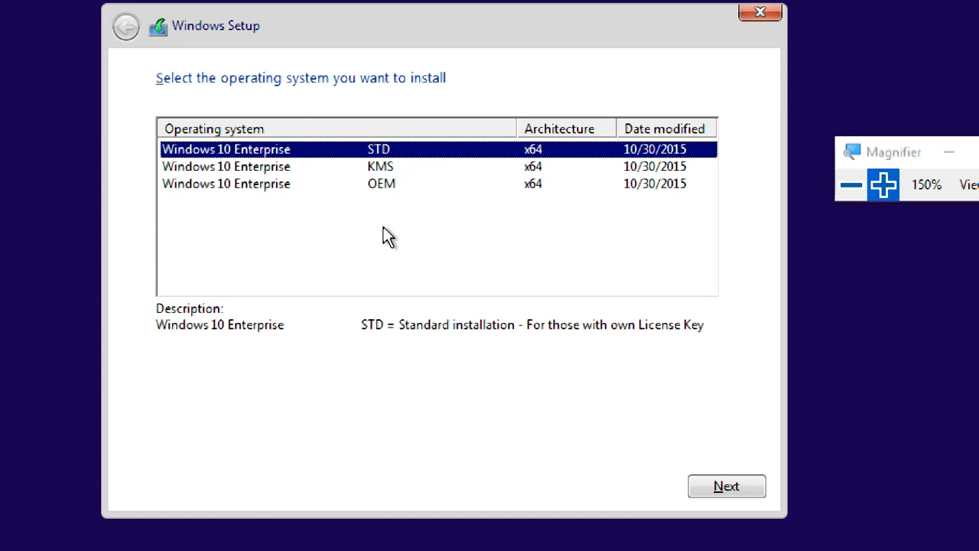
pyautogui.click(386, 168)
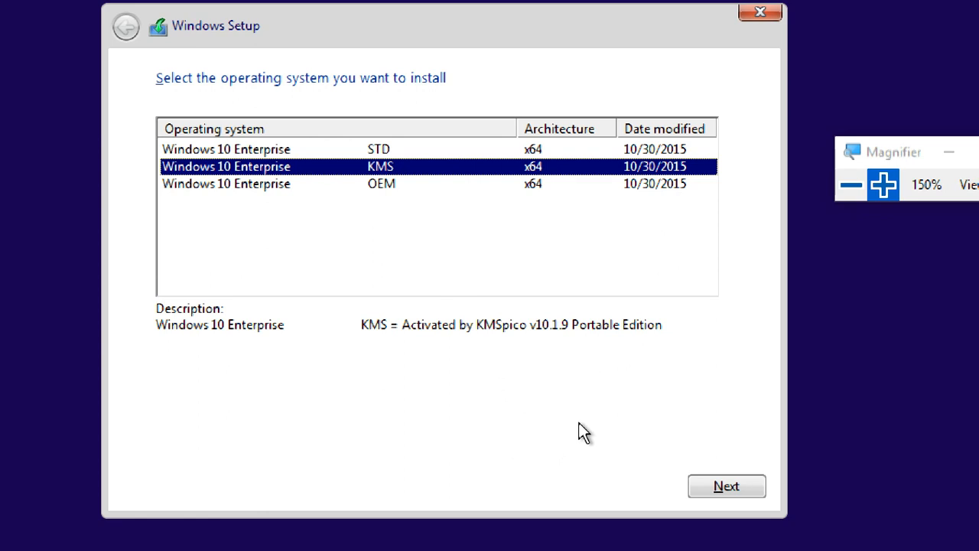
# Step: Continue past the edition selection and tick 'I accept the license terms'
pyautogui.click(706, 485)
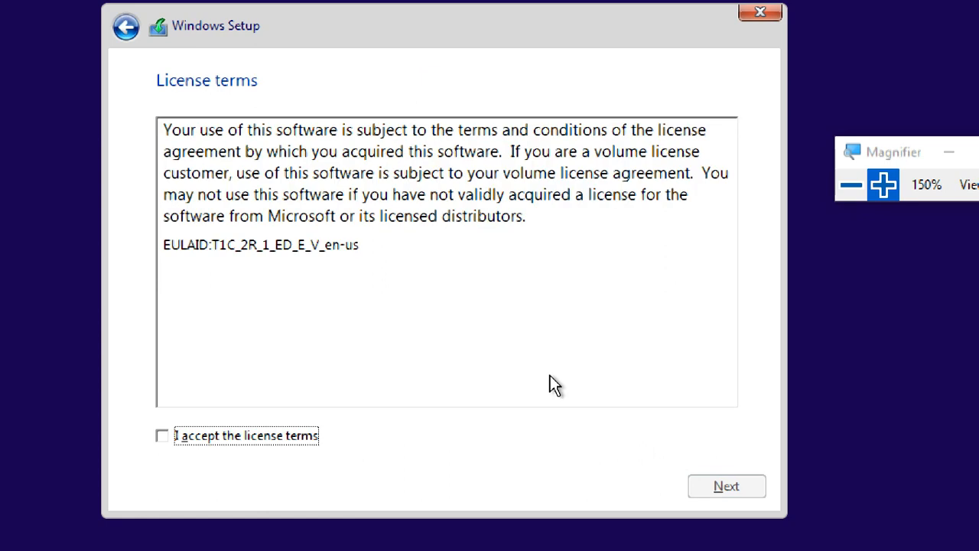
pyautogui.click(229, 439)
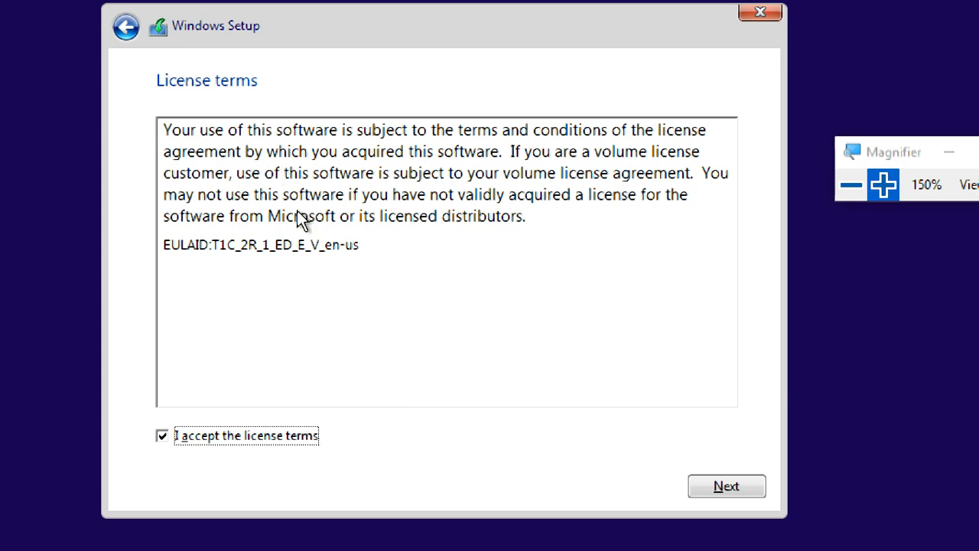
pyautogui.click(256, 436)
# Step: Confirm the license acceptance, move on to the installation type page, and reset Magnifier to 100%
pyautogui.click(254, 434)
pyautogui.click(756, 492)
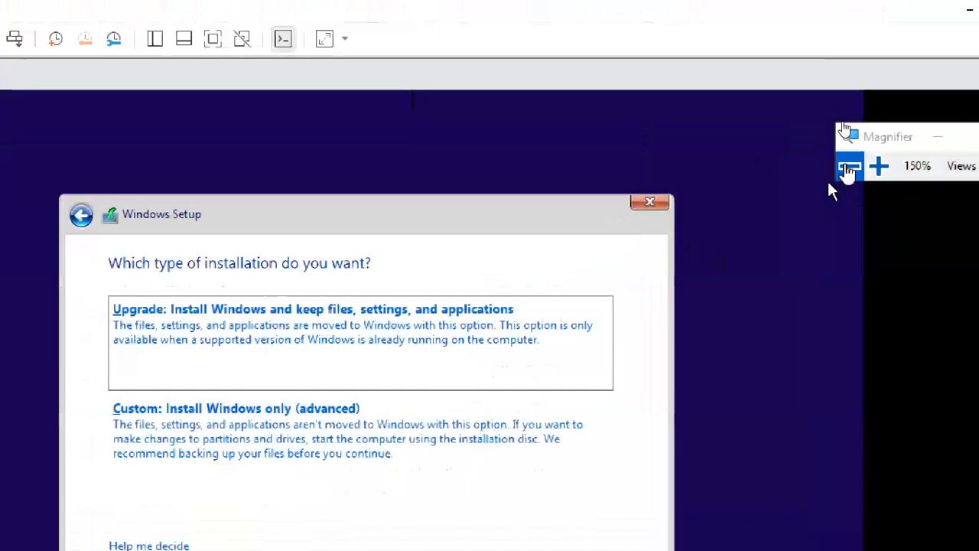
pyautogui.click(849, 185)
pyautogui.click(849, 185)
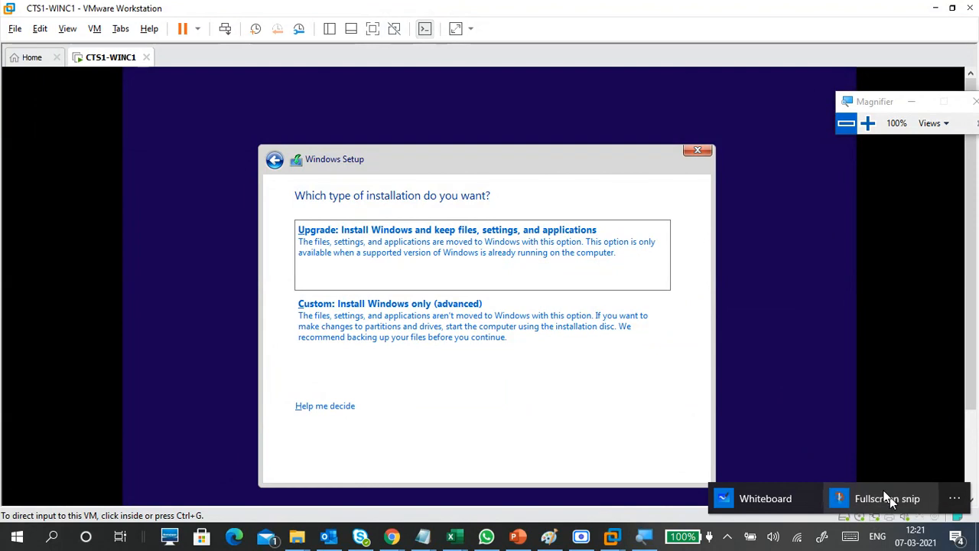
# Step: Take a Fullscreen snip and load the capture into Snip & Sketch
pyautogui.click(796, 352)
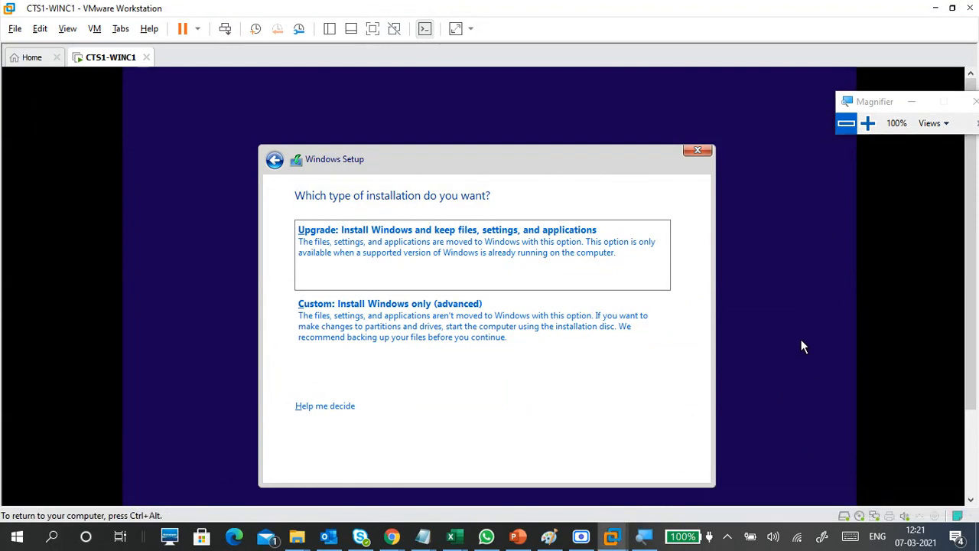
pyautogui.hotkey('ctrl', 'alt')
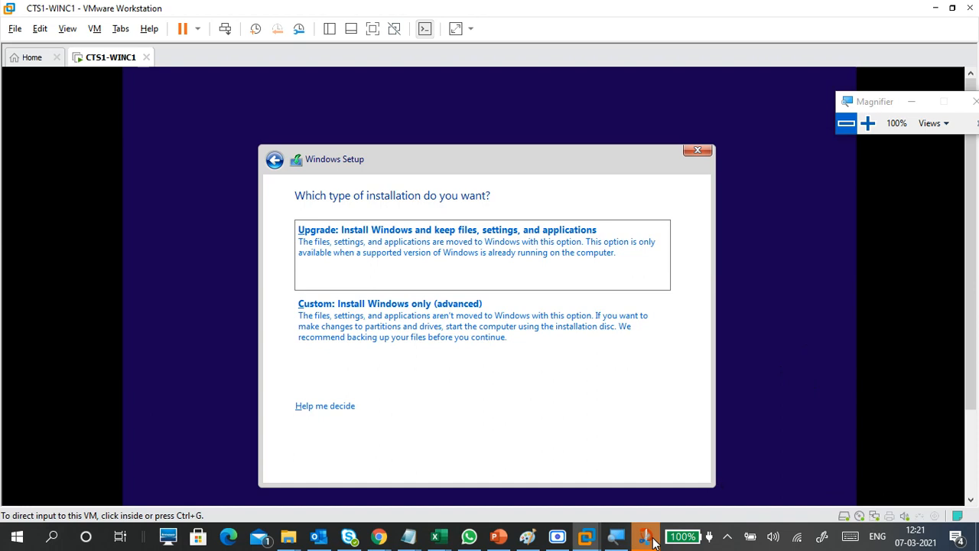
pyautogui.click(647, 538)
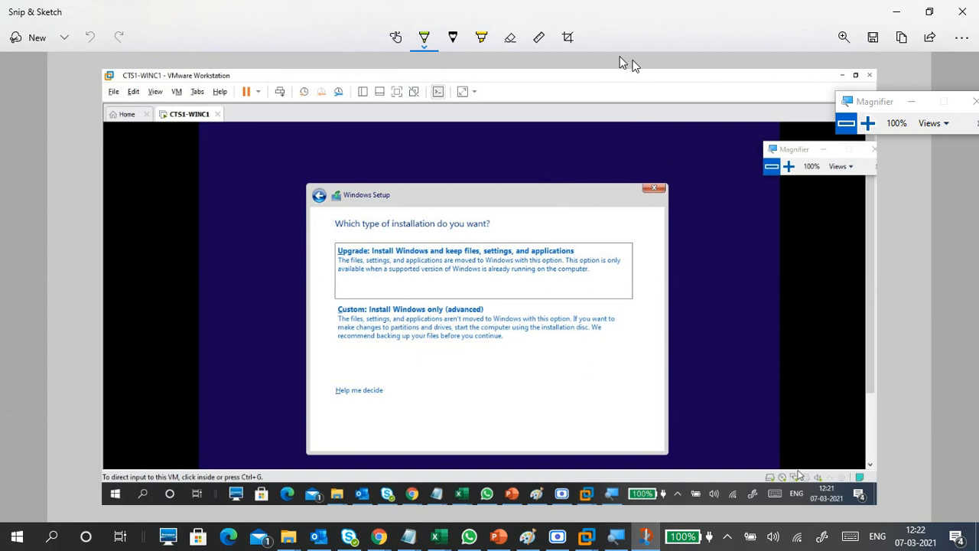
# Step: Crop the screenshot tightly around the Windows Setup installation-type dialog
pyautogui.click(568, 36)
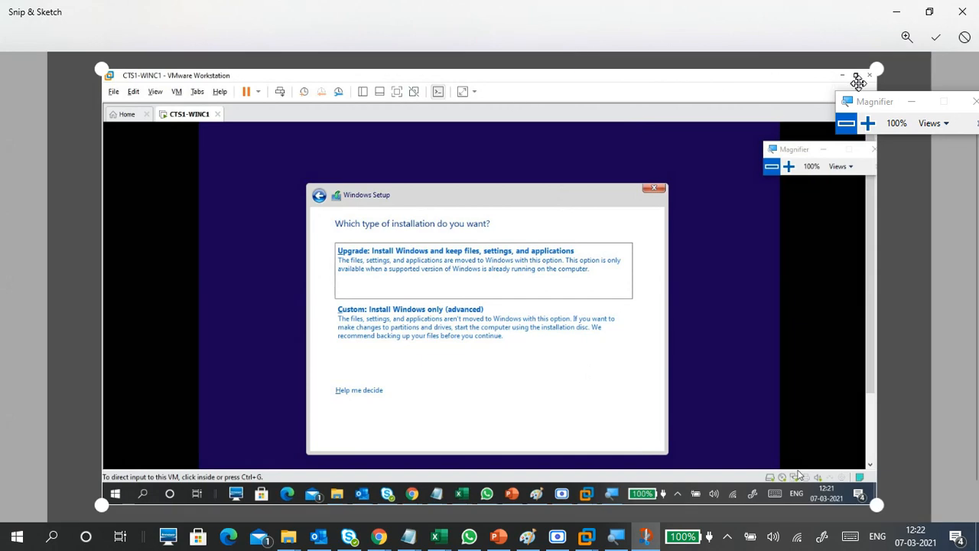
pyautogui.moveTo(875, 70)
pyautogui.mouseDown()
pyautogui.moveTo(755, 125)
pyautogui.moveTo(670, 182)
pyautogui.mouseUp()
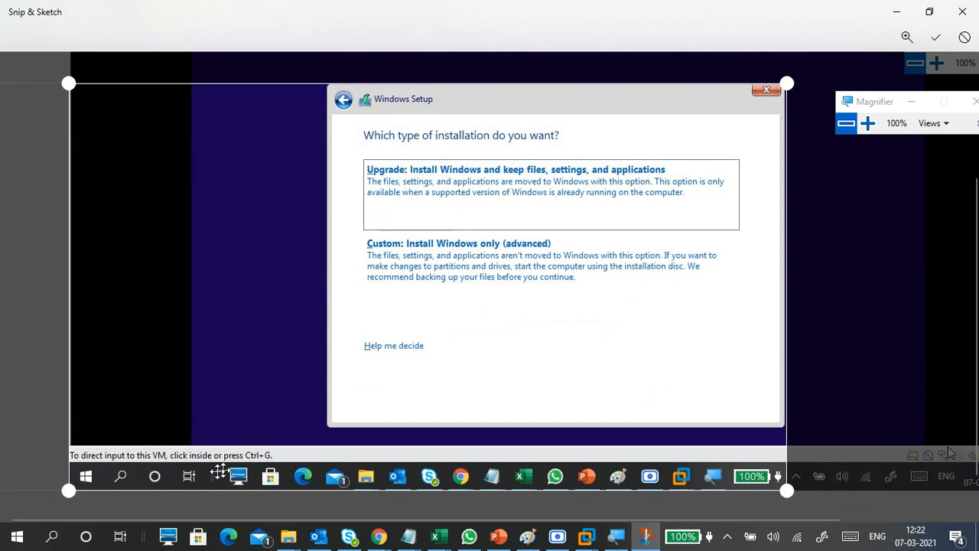
pyautogui.moveTo(68, 490); pyautogui.dragTo(299, 427)
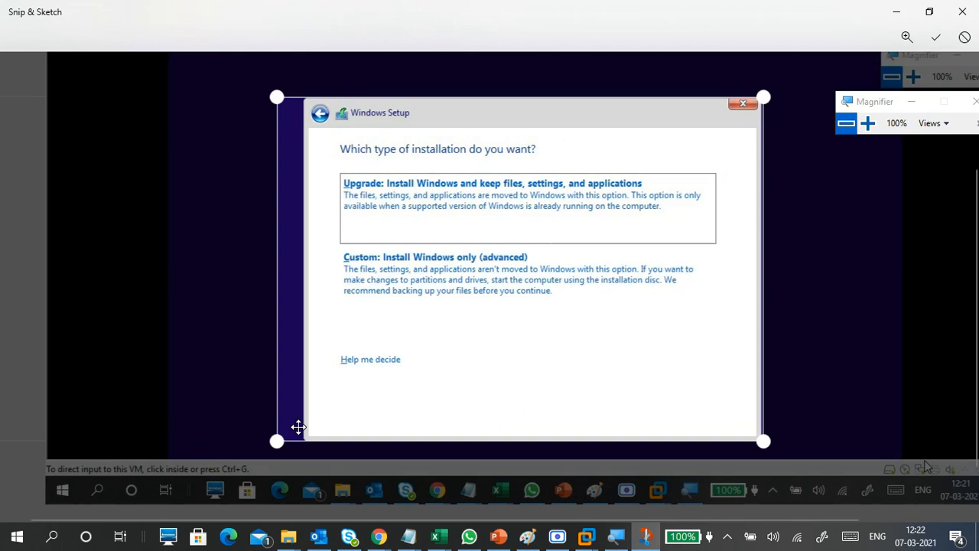
pyautogui.moveTo(245, 459); pyautogui.dragTo(271, 465)
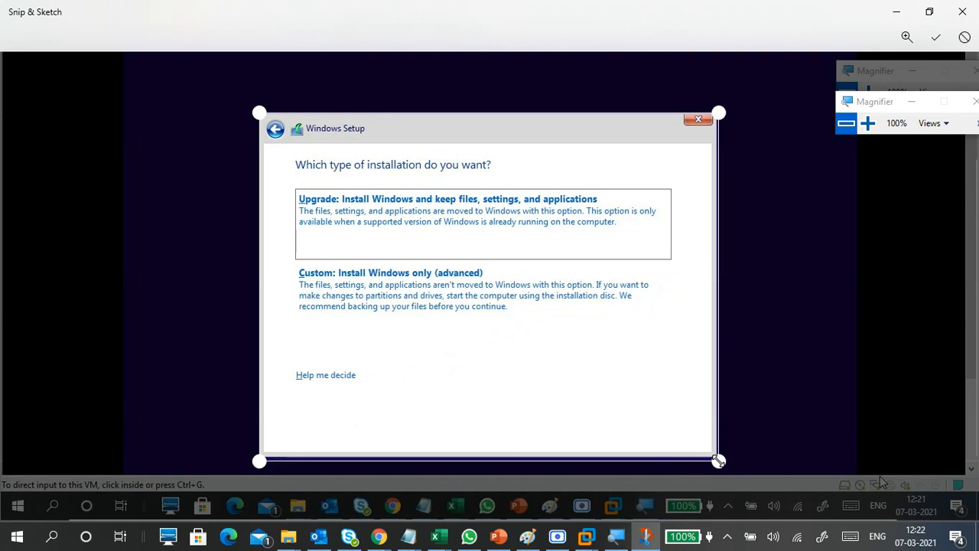
pyautogui.moveTo(718, 461)
pyautogui.mouseDown()
pyautogui.moveTo(709, 347)
pyautogui.moveTo(724, 326)
pyautogui.moveTo(678, 334)
pyautogui.moveTo(717, 457)
pyautogui.mouseUp()
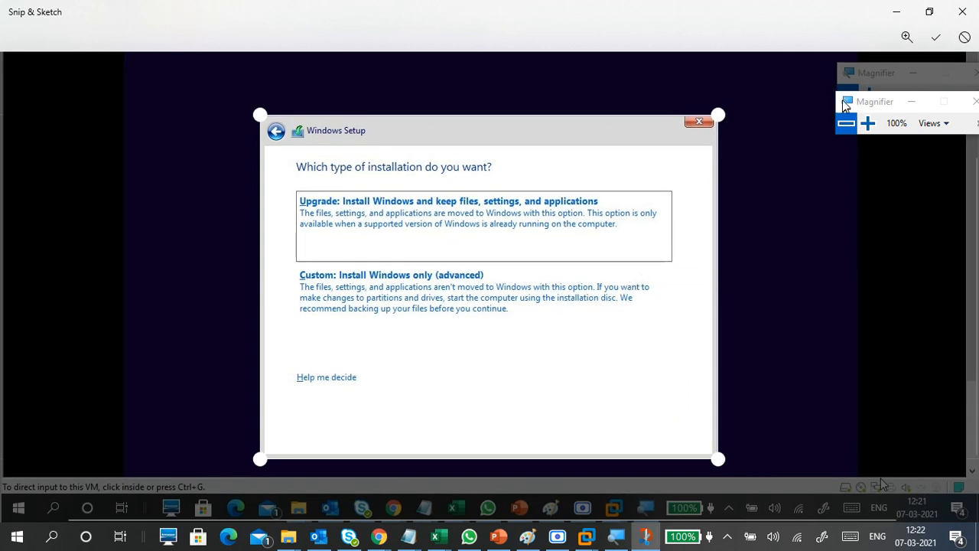
pyautogui.moveTo(861, 102); pyautogui.dragTo(907, 194)
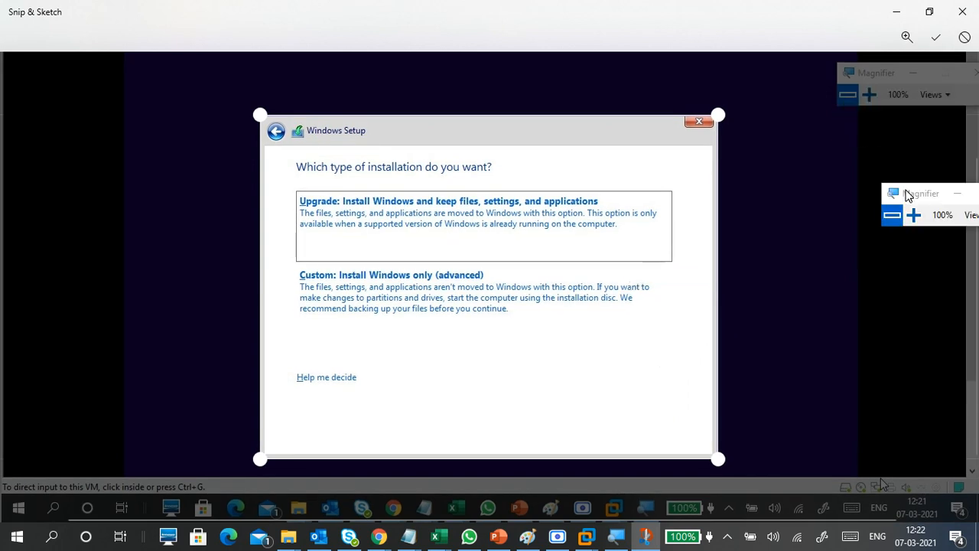
# Step: Apply the crop to the installation-type dialog and set the ballpoint pen to Grass green
pyautogui.click(936, 36)
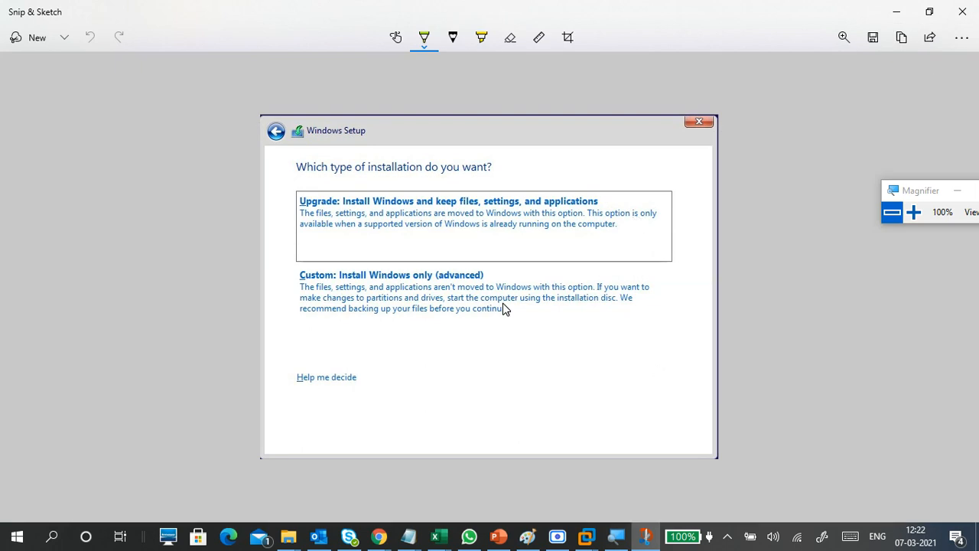
pyautogui.scroll(3, 527, 258)
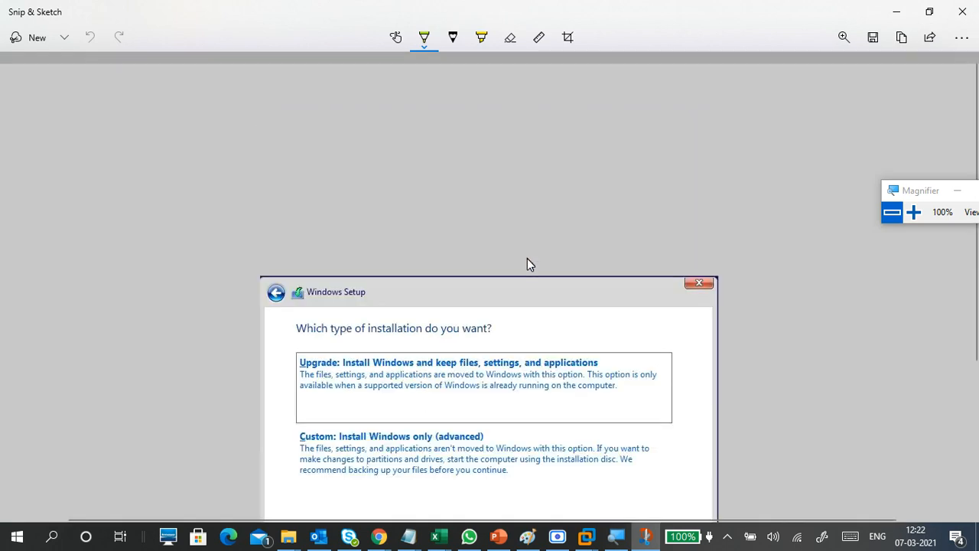
pyautogui.scroll(2, 527, 264)
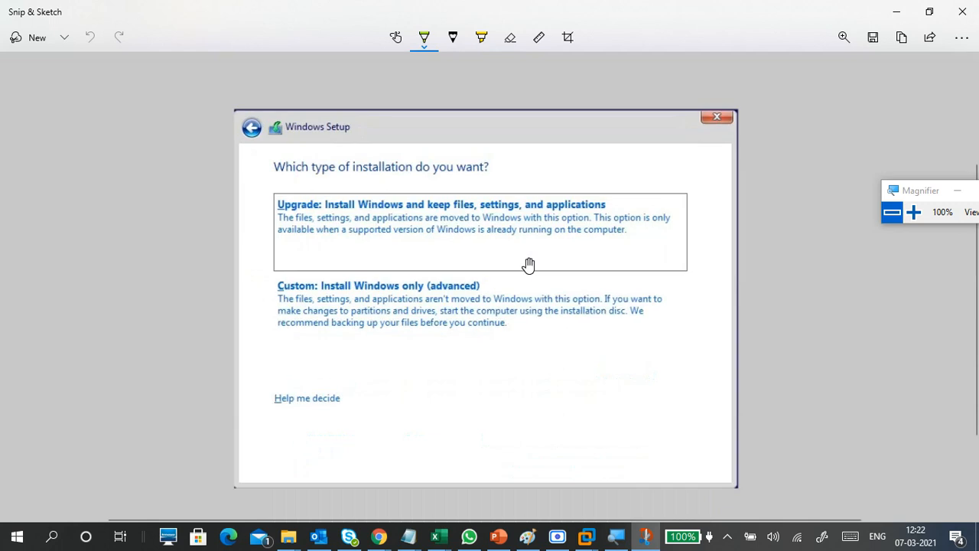
pyautogui.scroll(2, 528, 263)
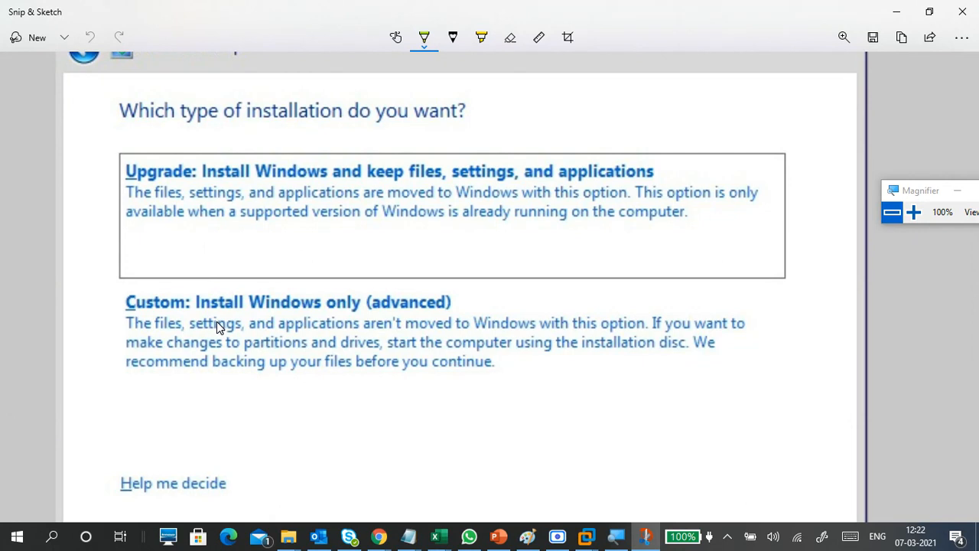
pyautogui.click(424, 40)
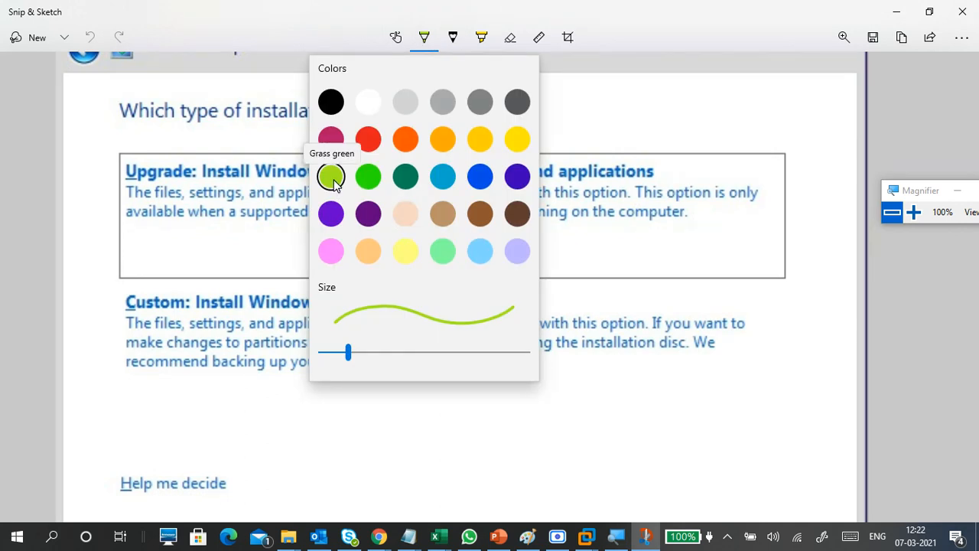
pyautogui.click(388, 413)
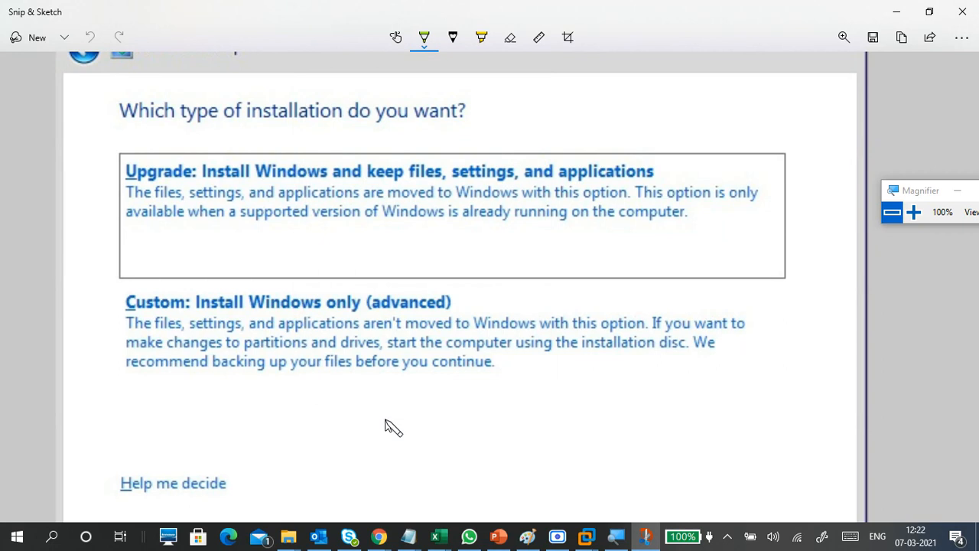
# Step: Handwrite an underlined note under the Custom description and tick the Custom option
pyautogui.moveTo(386, 367)
pyautogui.mouseDown()
pyautogui.moveTo(387, 417)
pyautogui.moveTo(396, 393)
pyautogui.moveTo(431, 394)
pyautogui.moveTo(449, 375)
pyautogui.moveTo(481, 400)
pyautogui.mouseUp()
pyautogui.moveTo(393, 431); pyautogui.dragTo(464, 416)
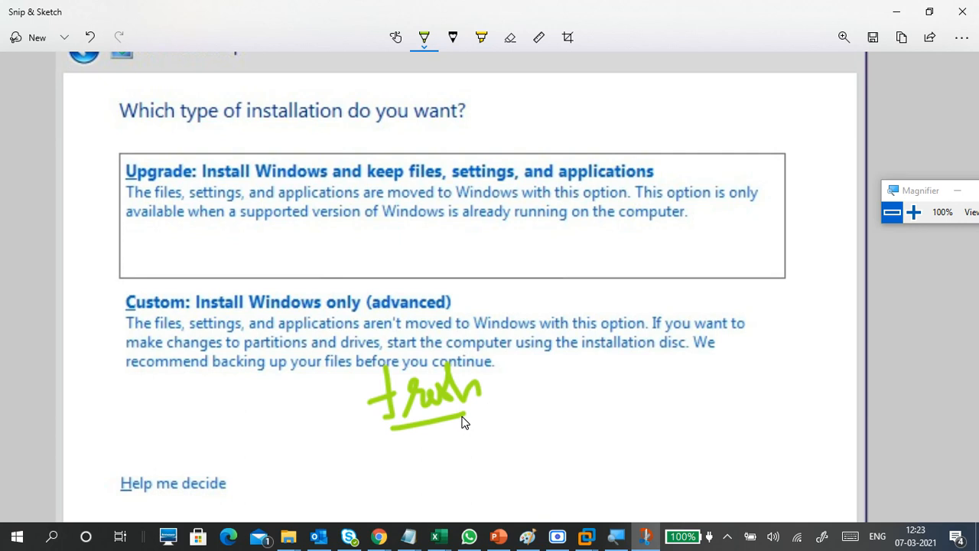
pyautogui.moveTo(104, 300)
pyautogui.mouseDown()
pyautogui.moveTo(113, 320)
pyautogui.moveTo(136, 286)
pyautogui.mouseUp()
pyautogui.moveTo(507, 349); pyautogui.dragTo(496, 403)
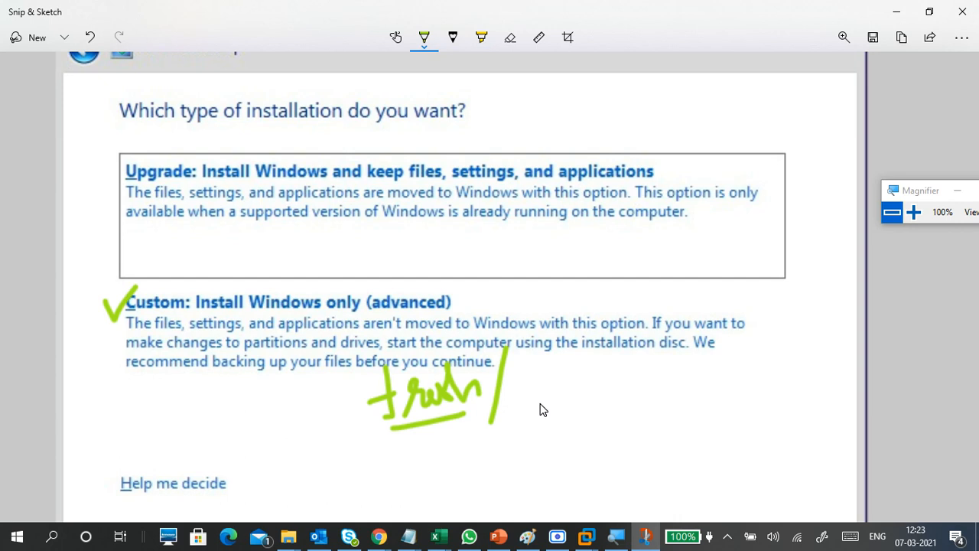
pyautogui.moveTo(516, 406)
pyautogui.mouseDown()
pyautogui.moveTo(511, 390)
pyautogui.moveTo(547, 397)
pyautogui.moveTo(590, 372)
pyautogui.moveTo(618, 380)
pyautogui.moveTo(643, 363)
pyautogui.moveTo(669, 368)
pyautogui.mouseUp()
# Step: Add and underline a second note line, tick Custom again, and start the Upgrade note
pyautogui.click(509, 448)
pyautogui.moveTo(509, 419)
pyautogui.mouseDown()
pyautogui.moveTo(527, 432)
pyautogui.moveTo(585, 430)
pyautogui.moveTo(656, 397)
pyautogui.moveTo(714, 387)
pyautogui.mouseUp()
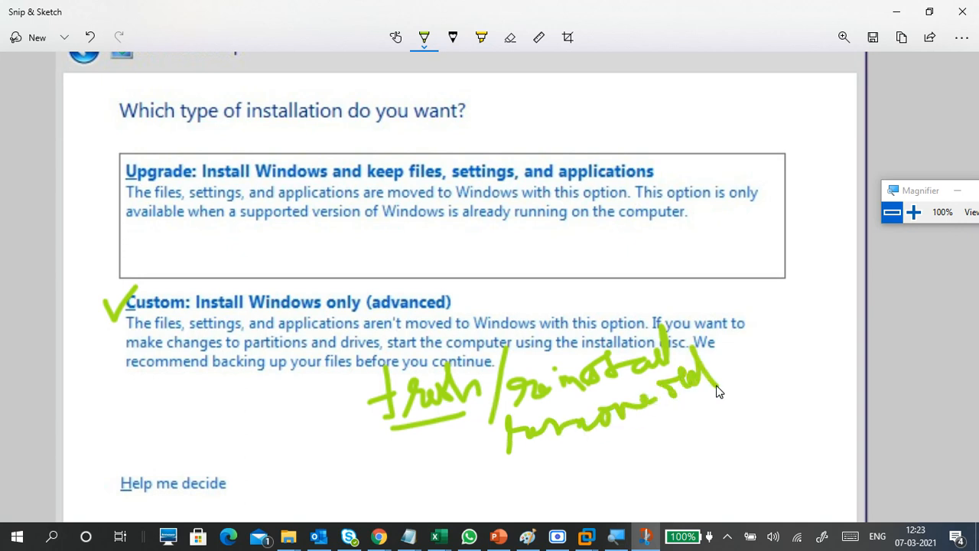
pyautogui.moveTo(550, 458); pyautogui.dragTo(743, 393)
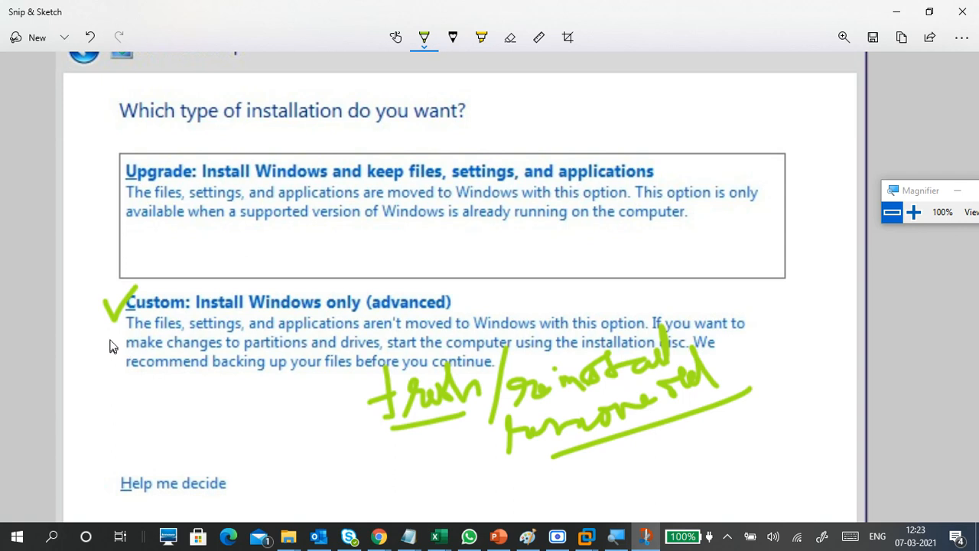
pyautogui.moveTo(100, 328); pyautogui.dragTo(112, 352)
pyautogui.moveTo(294, 232)
pyautogui.mouseDown()
pyautogui.moveTo(297, 251)
pyautogui.moveTo(319, 263)
pyautogui.moveTo(323, 230)
pyautogui.moveTo(364, 243)
pyautogui.moveTo(370, 231)
pyautogui.moveTo(387, 274)
pyautogui.moveTo(412, 245)
pyautogui.moveTo(444, 236)
pyautogui.moveTo(505, 245)
pyautogui.moveTo(497, 236)
pyautogui.moveTo(501, 255)
pyautogui.moveTo(551, 224)
pyautogui.moveTo(567, 244)
pyautogui.moveTo(582, 242)
pyautogui.mouseUp()
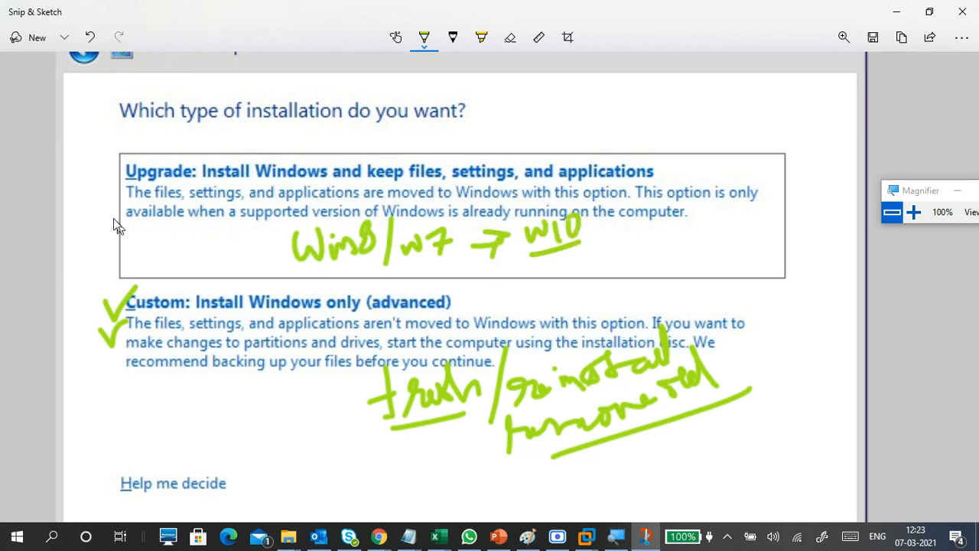
# Step: Tick the Upgrade option, underline Win8, and write an underlined 'WXP' left of Win8/w7
pyautogui.moveTo(91, 182)
pyautogui.mouseDown()
pyautogui.moveTo(135, 178)
pyautogui.moveTo(150, 162)
pyautogui.mouseUp()
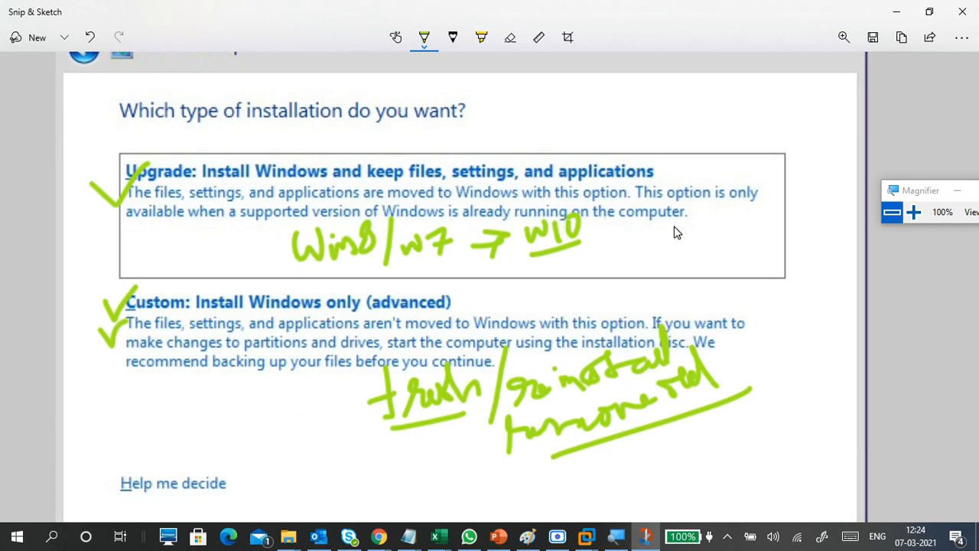
pyautogui.moveTo(331, 265); pyautogui.dragTo(411, 267)
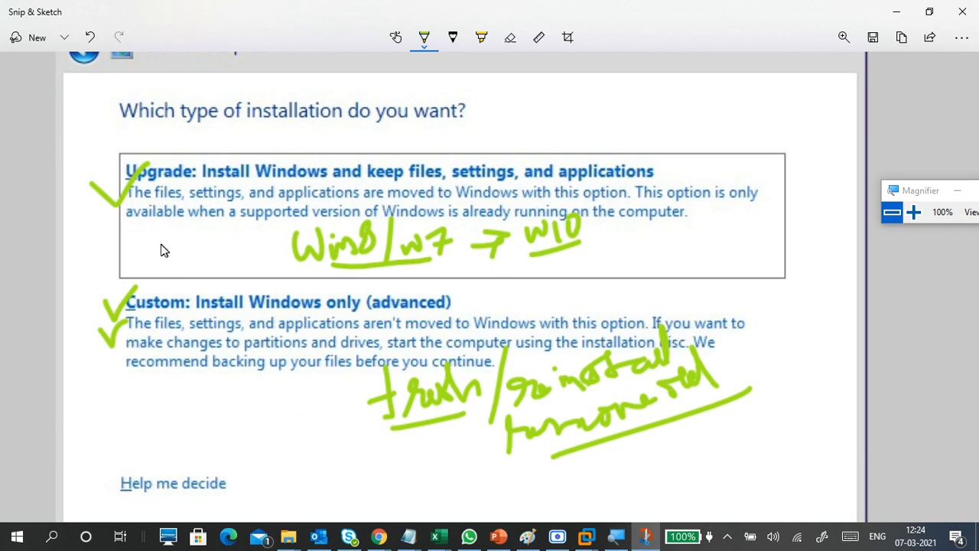
pyautogui.moveTo(160, 243)
pyautogui.mouseDown()
pyautogui.moveTo(210, 260)
pyautogui.moveTo(189, 260)
pyautogui.moveTo(219, 248)
pyautogui.mouseUp()
pyautogui.moveTo(159, 265); pyautogui.dragTo(235, 258)
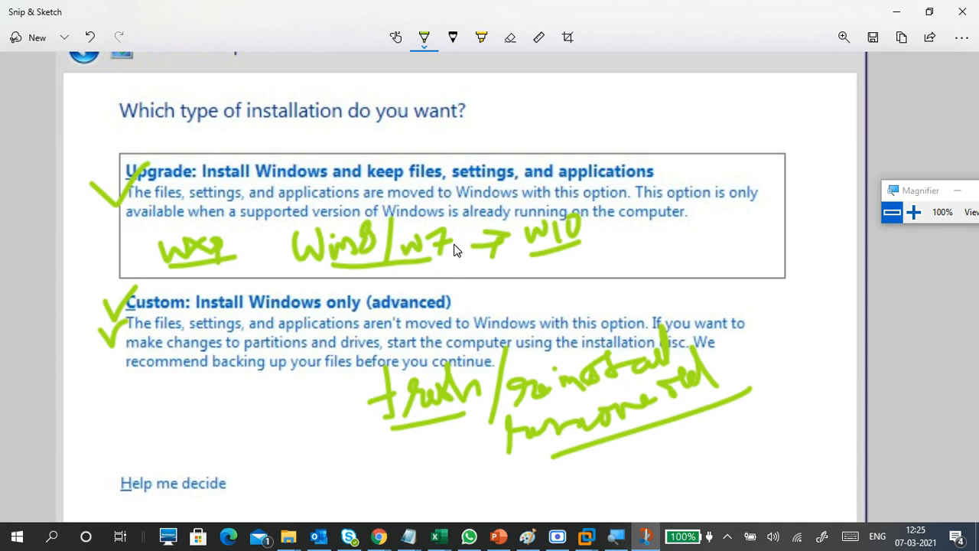
# Step: Undo the last three green ink strokes on the snip
pyautogui.hotkey('ctrl', 'z')
pyautogui.hotkey('ctrl', 'z')
pyautogui.hotkey('ctrl', 'z')
pyautogui.hotkey('ctrl', 'z')
pyautogui.hotkey('ctrl', 'z')
pyautogui.hotkey('ctrl', 'z')
pyautogui.hotkey('ctrl', 'z')
pyautogui.hotkey('ctrl', 'z')
pyautogui.hotkey('ctrl', 'z')
pyautogui.hotkey('ctrl', 'z')
pyautogui.hotkey('ctrl', 'z')
pyautogui.hotkey('ctrl', 'z')
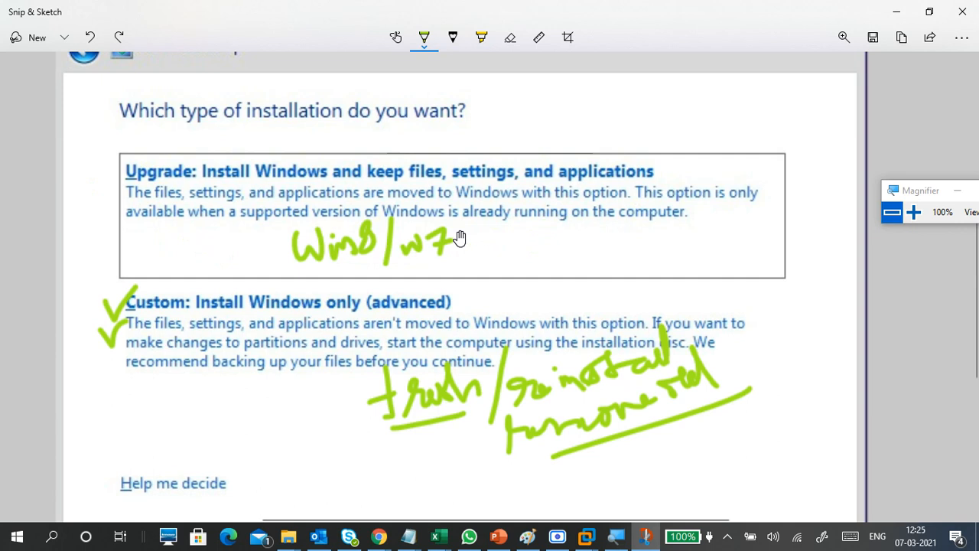
pyautogui.hotkey('ctrl', 'z')
pyautogui.hotkey('ctrl', 'z')
pyautogui.hotkey('ctrl', 'z')
pyautogui.hotkey('ctrl', 'z')
pyautogui.hotkey('ctrl', 'z')
pyautogui.hotkey('ctrl', 'z')
pyautogui.hotkey('ctrl', 'z')
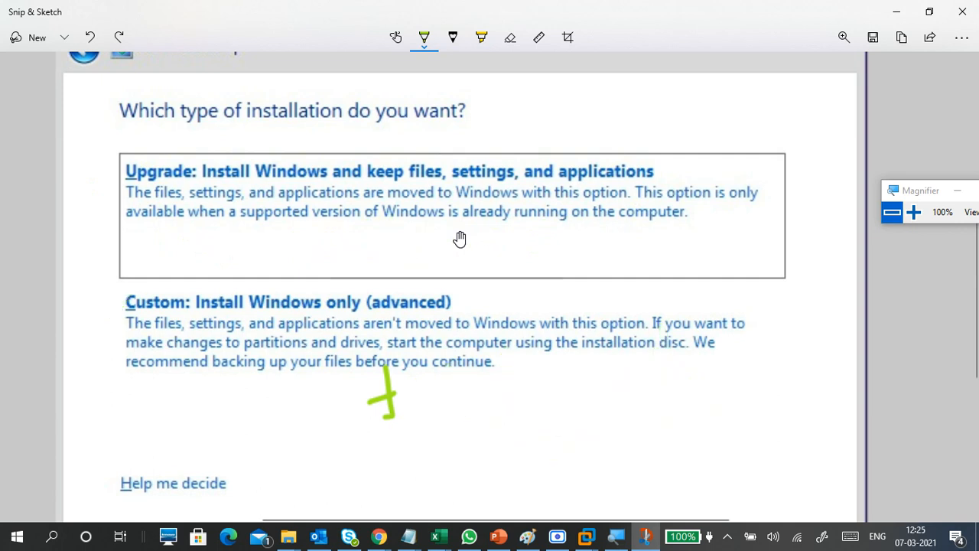
pyautogui.hotkey('ctrl', 'z')
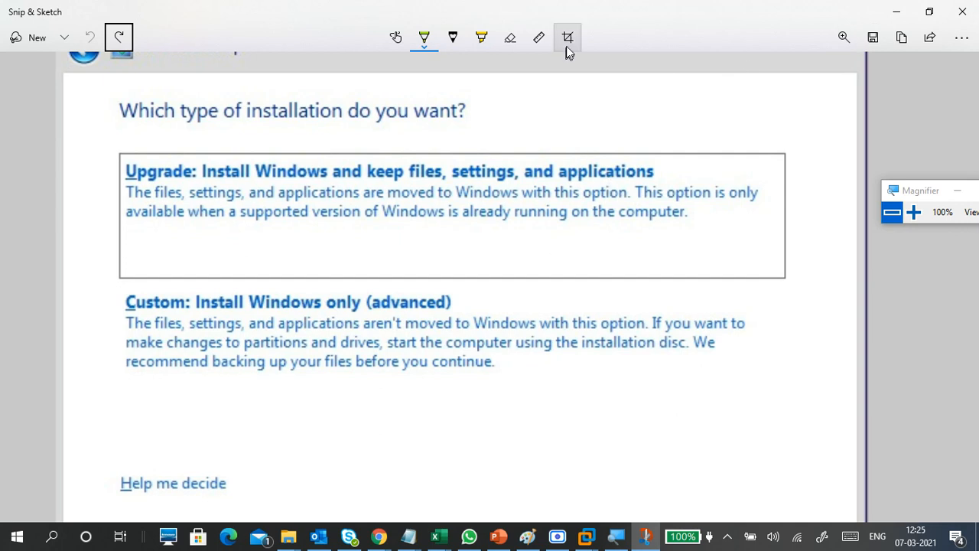
# Step: Fit the screenshot with the zoom control and minimize Snip & Sketch to return to the VM
pyautogui.click(844, 37)
pyautogui.click(740, 37)
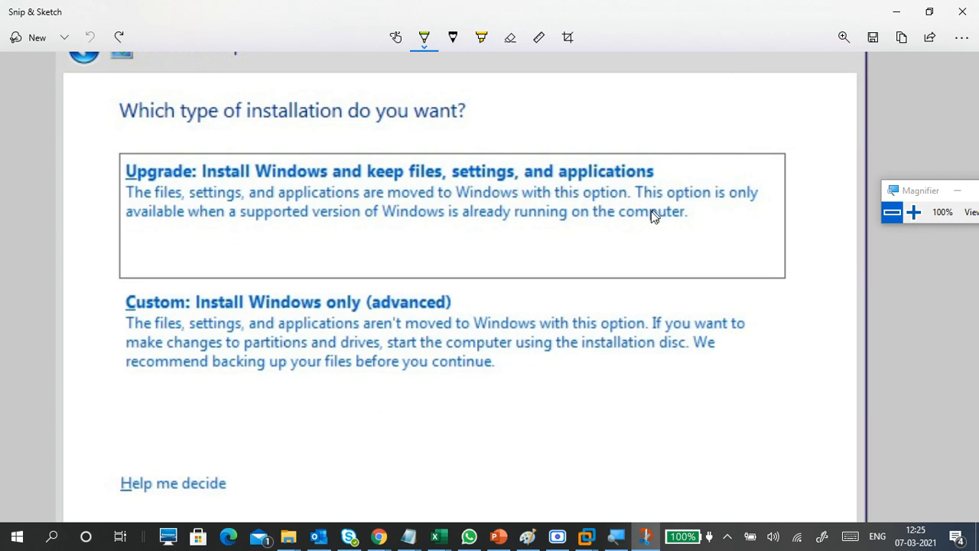
pyautogui.scroll(4, 648, 222)
pyautogui.scroll(-6, 648, 222)
pyautogui.scroll(-2, 648, 222)
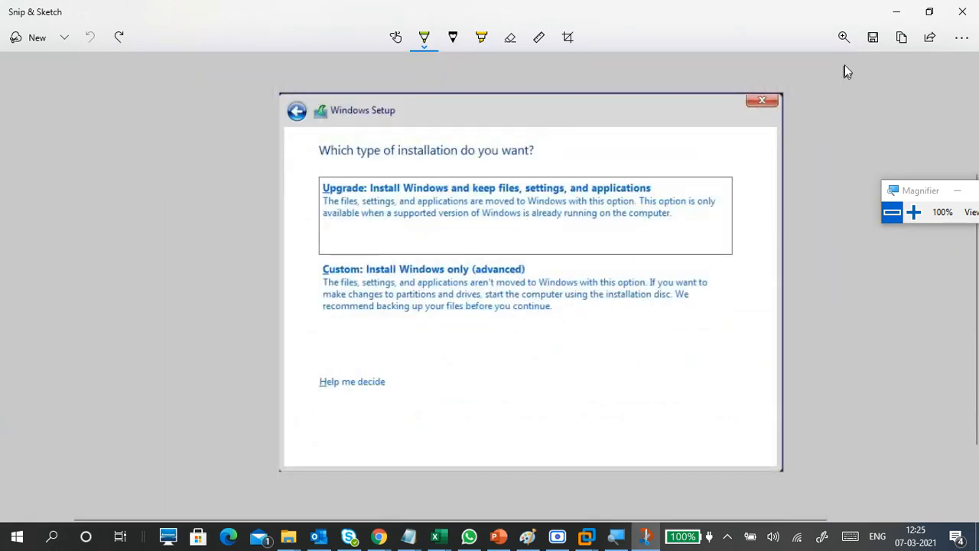
pyautogui.click(893, 14)
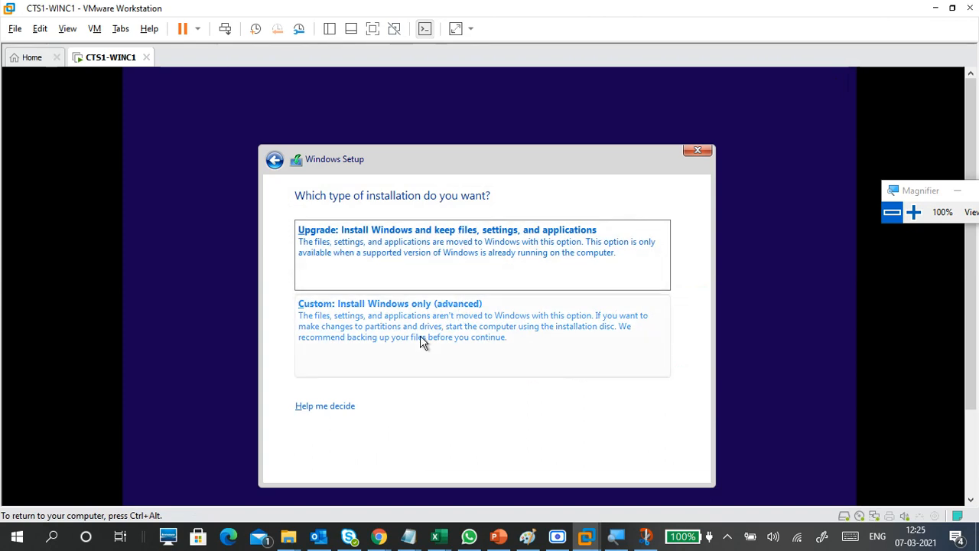
# Step: Magnify the screen to 125% and choose 'Custom: Install Windows only (advanced)'
pyautogui.click(913, 213)
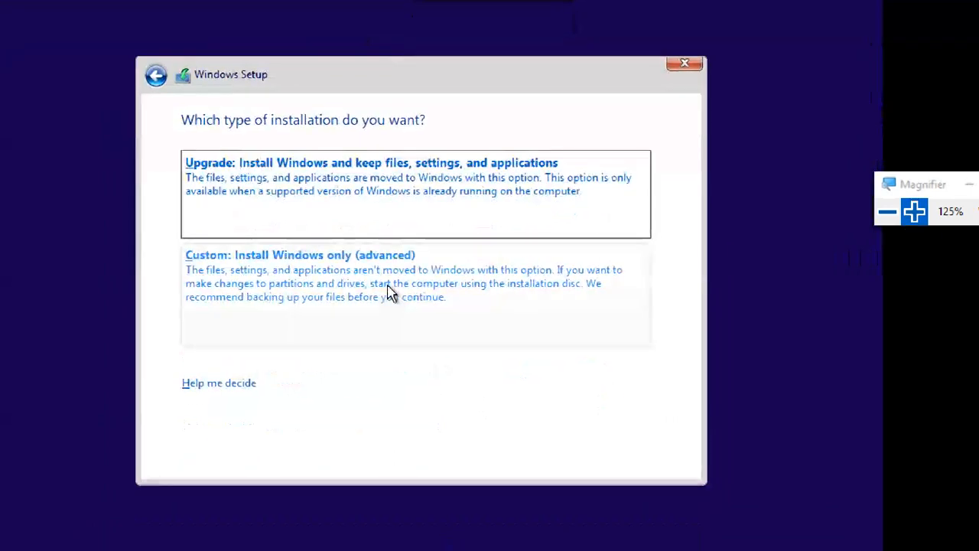
pyautogui.click(391, 292)
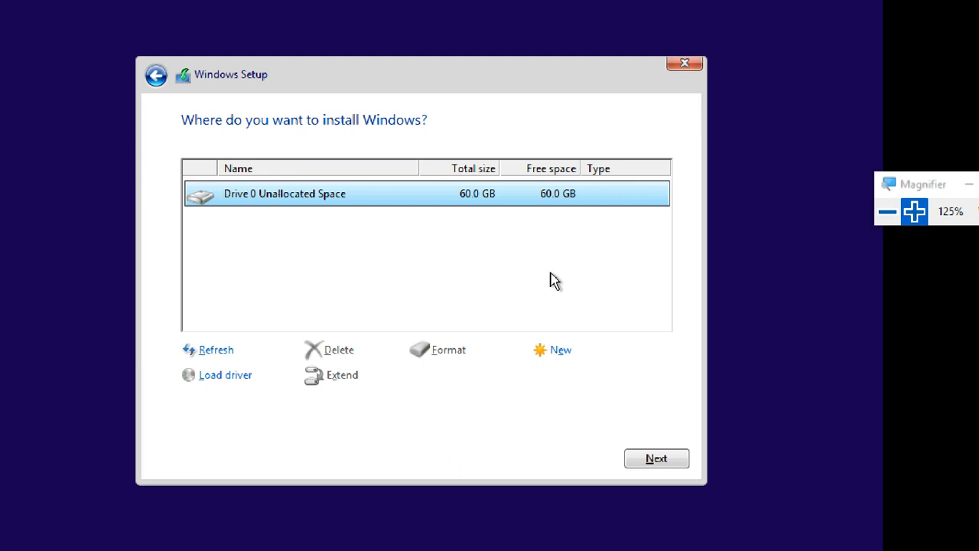
# Step: Create a new partition on the 60 GB unallocated space, accept the system partitions, and select Partition 4
pyautogui.click(560, 351)
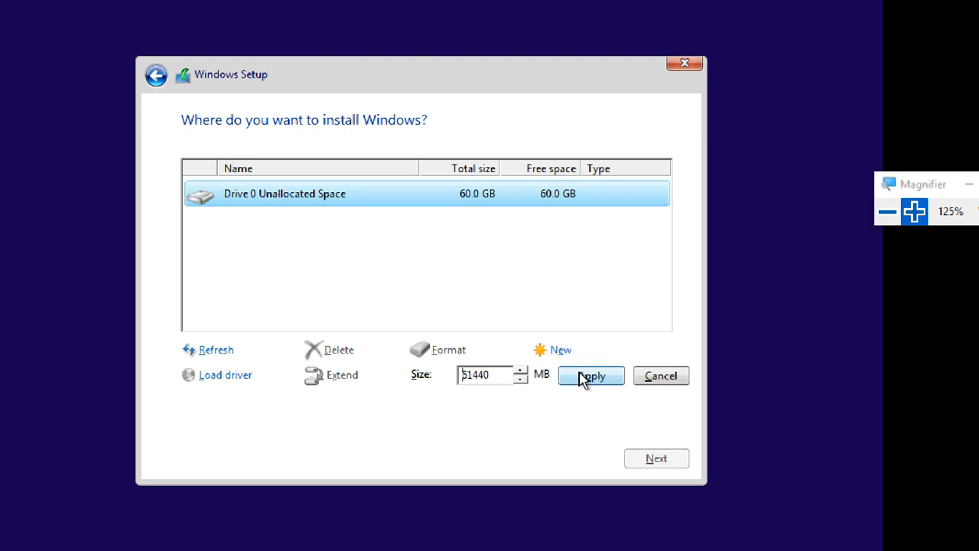
pyautogui.click(581, 378)
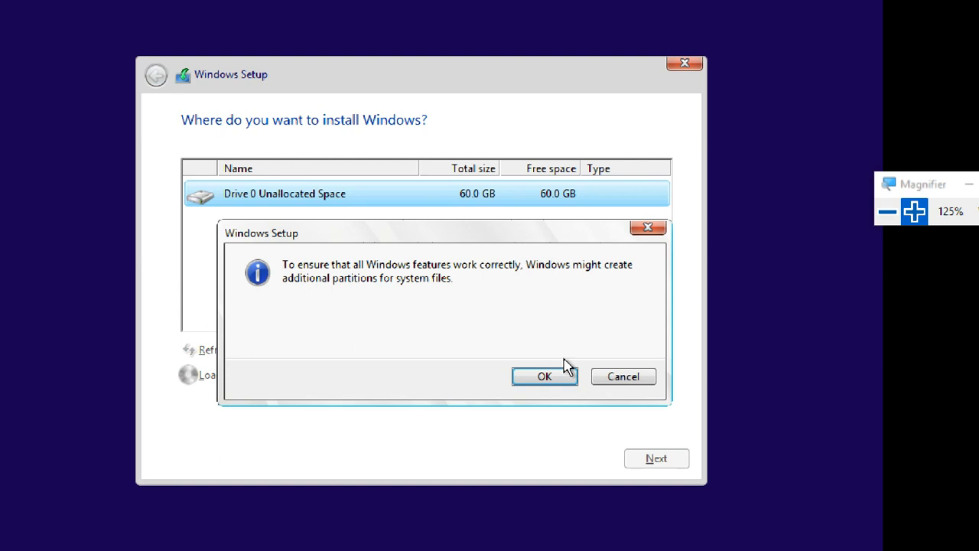
pyautogui.click(555, 374)
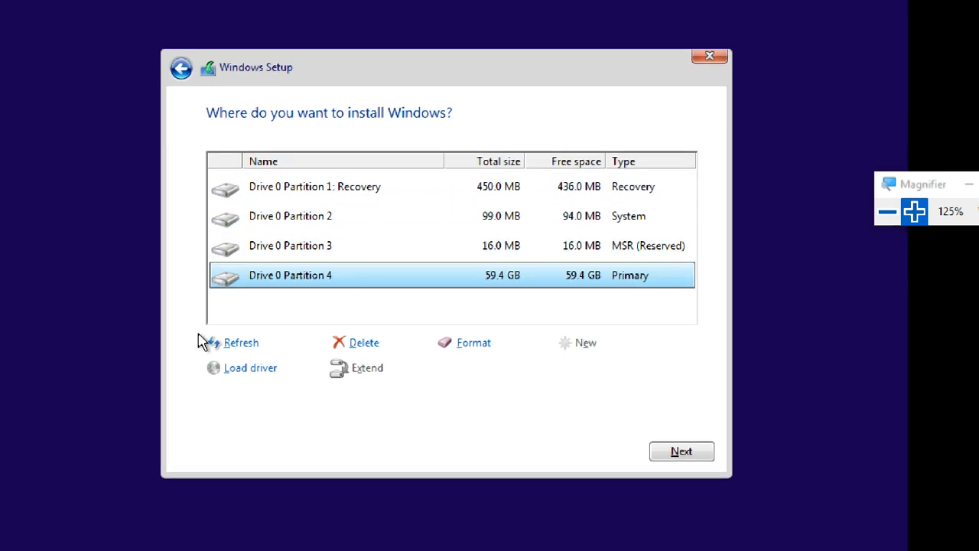
pyautogui.click(236, 319)
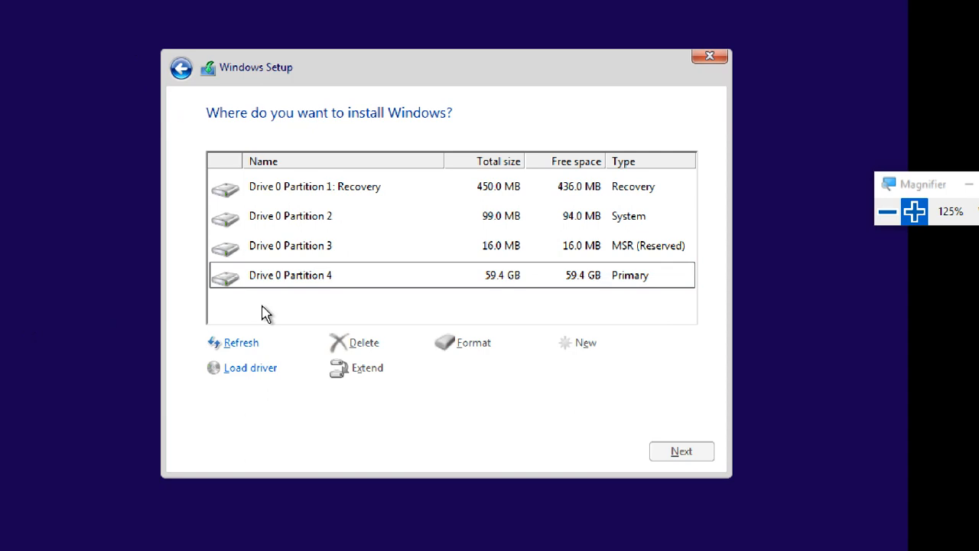
pyautogui.click(303, 279)
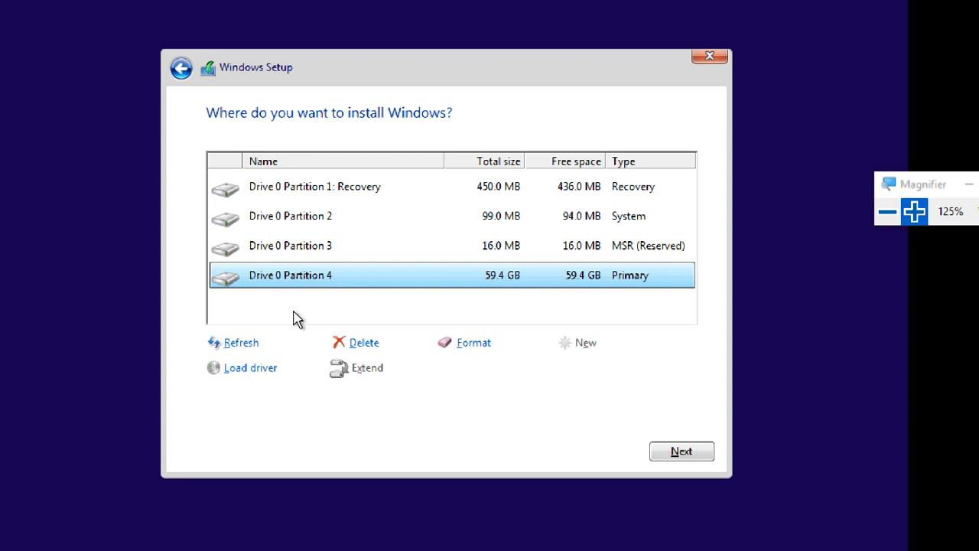
pyautogui.hotkey('shift', 'F10')
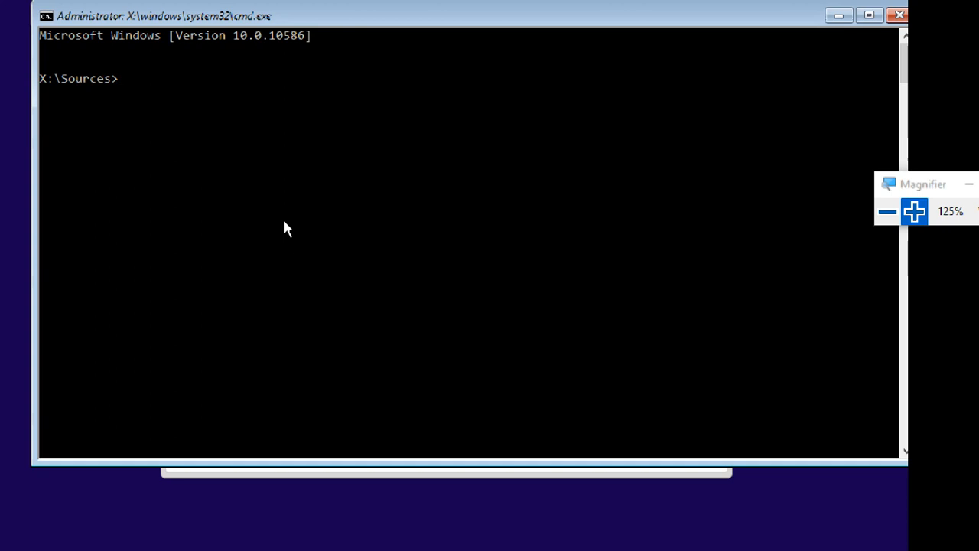
pyautogui.write('diskpart')
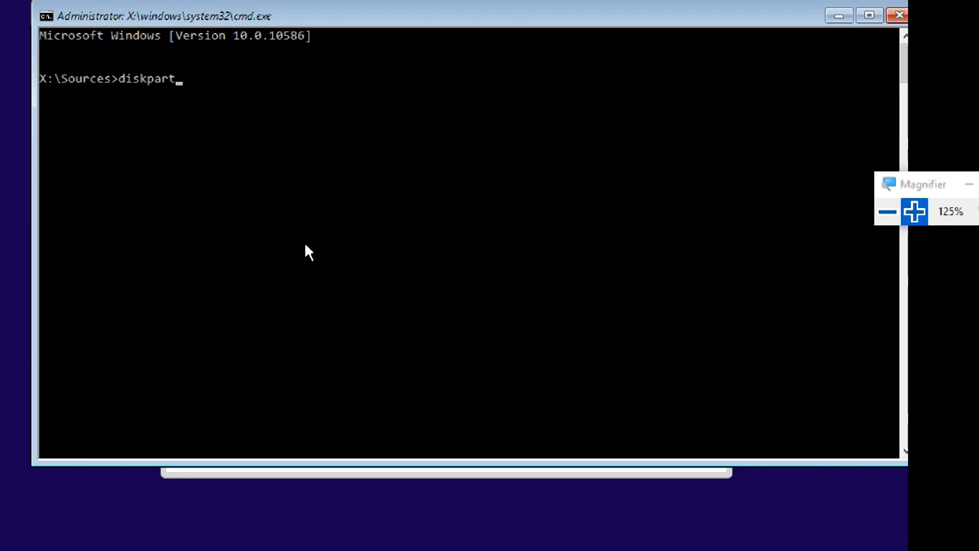
pyautogui.click(914, 211)
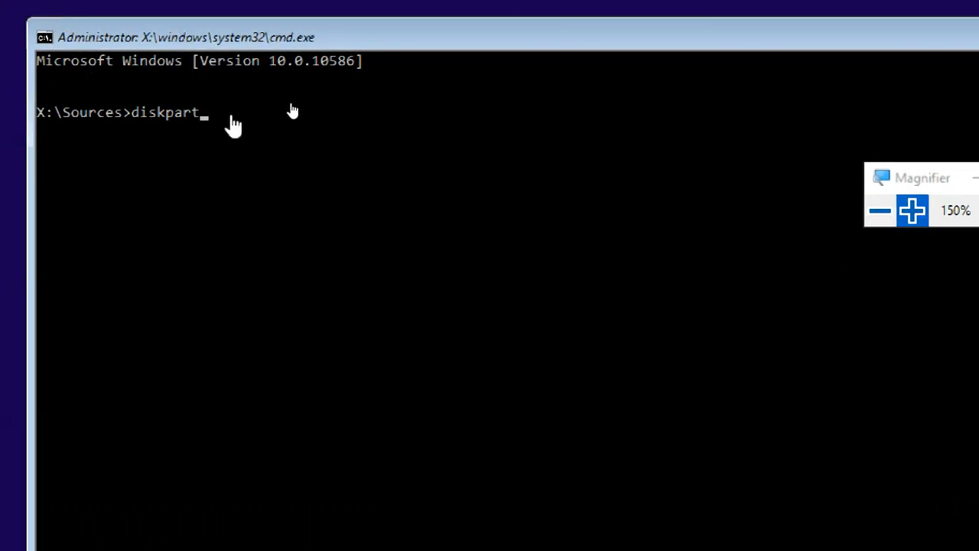
pyautogui.press('Return')
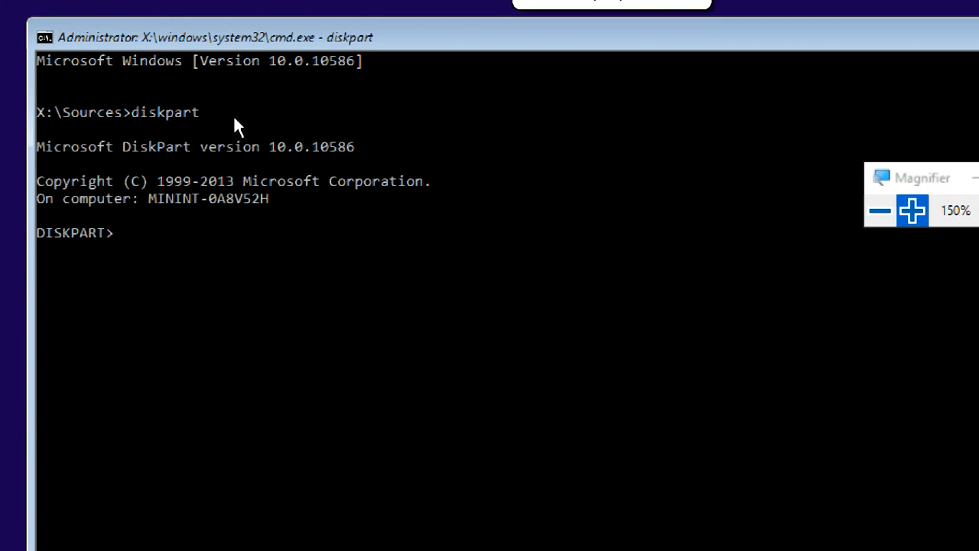
pyautogui.write('list')
pyautogui.write(' disk')
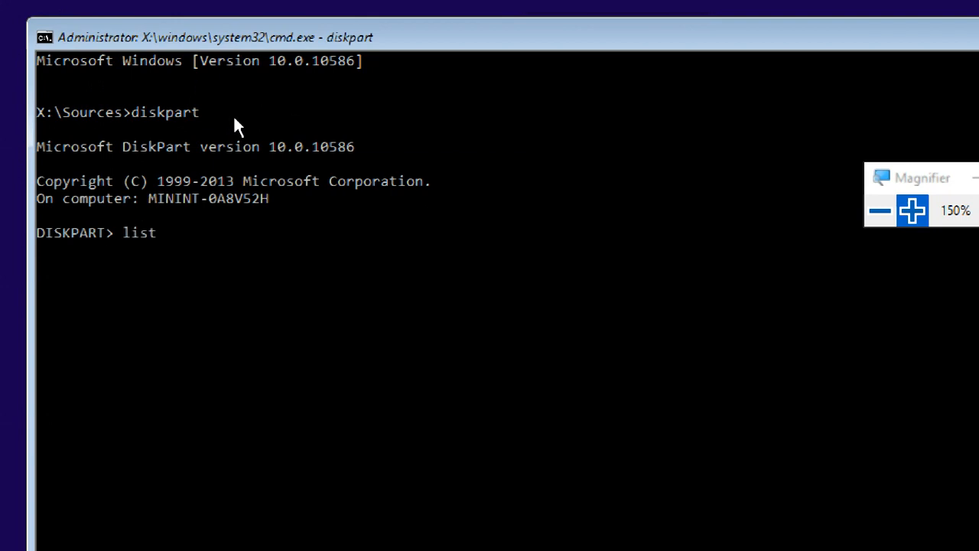
pyautogui.press('Return')
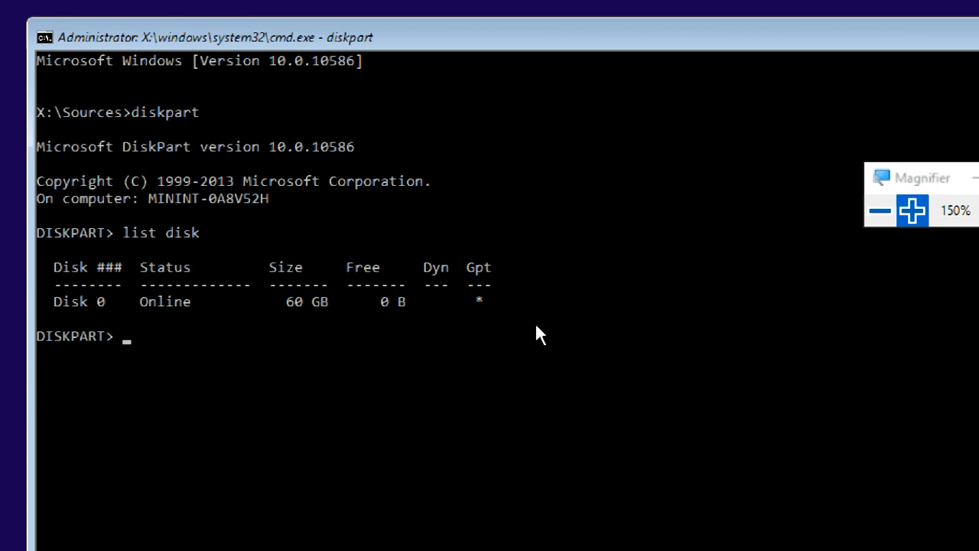
pyautogui.write('exit')
pyautogui.press('Return')
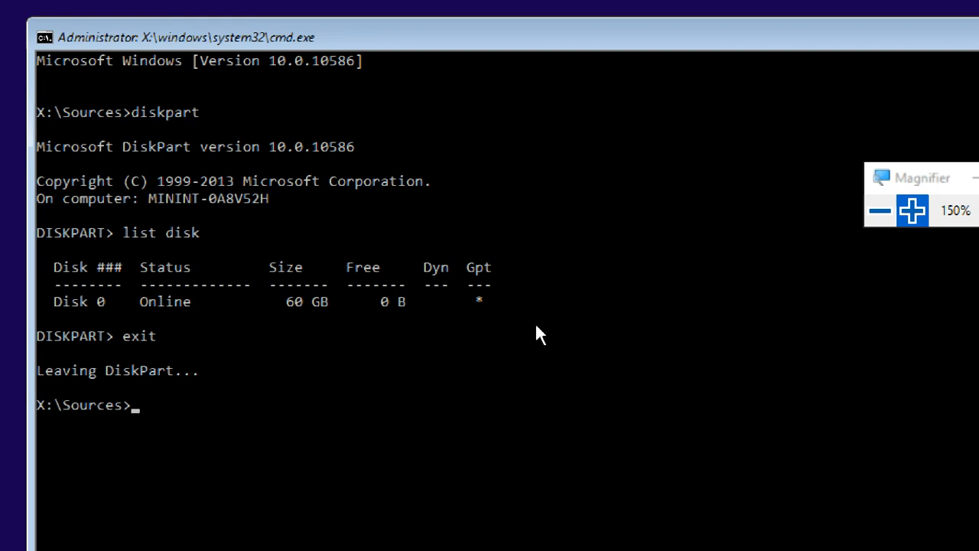
pyautogui.write('exit')
pyautogui.press('Return')
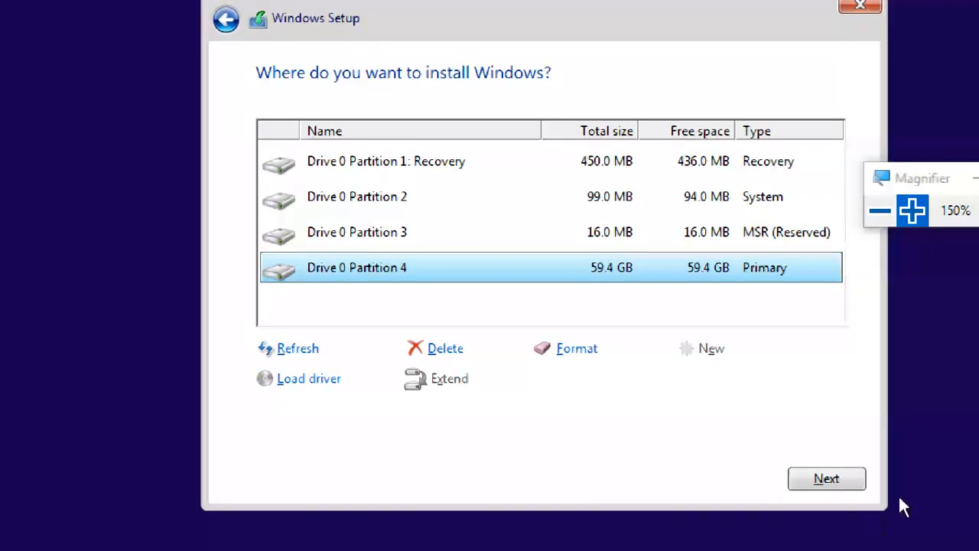
# Step: Start installing Windows on Partition 4 and reduce screen magnification to 100%
pyautogui.click(827, 478)
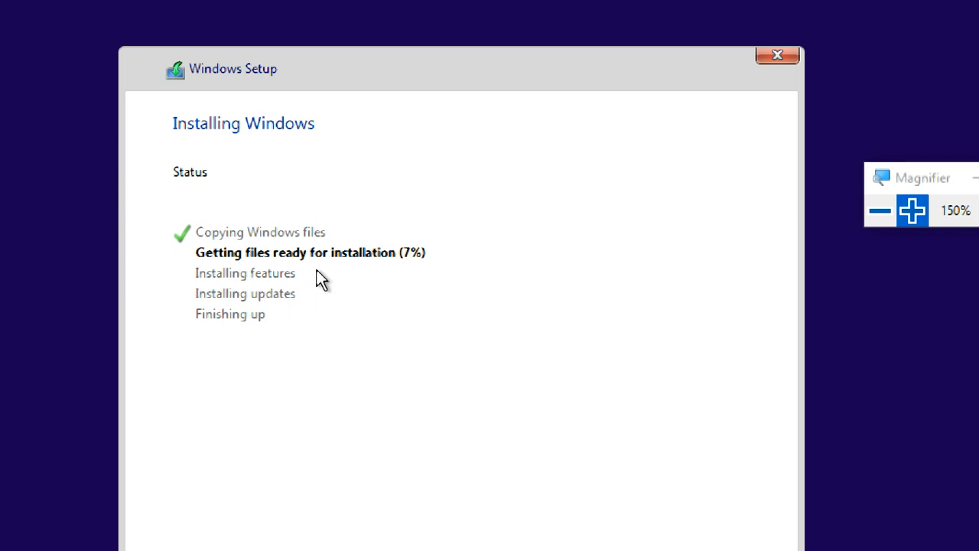
pyautogui.click(890, 211)
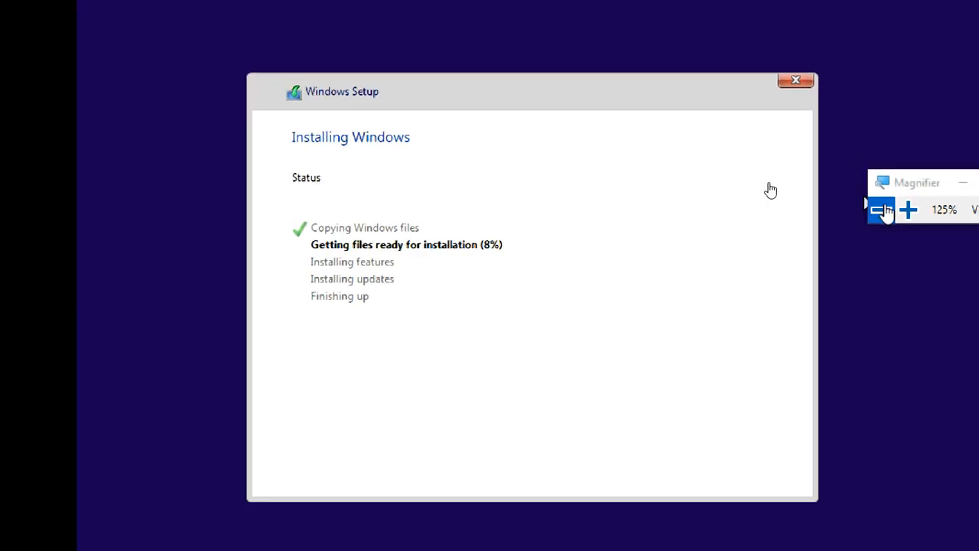
pyautogui.click(889, 211)
# Step: Exit full screen, minimize the screen recorder, then put the VM back into full screen
pyautogui.moveTo(788, 6)
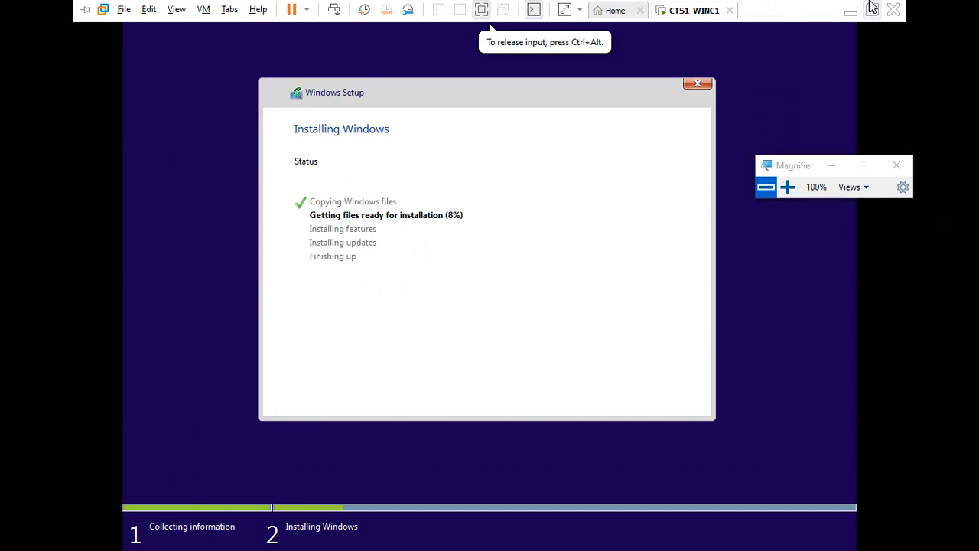
pyautogui.click(872, 9)
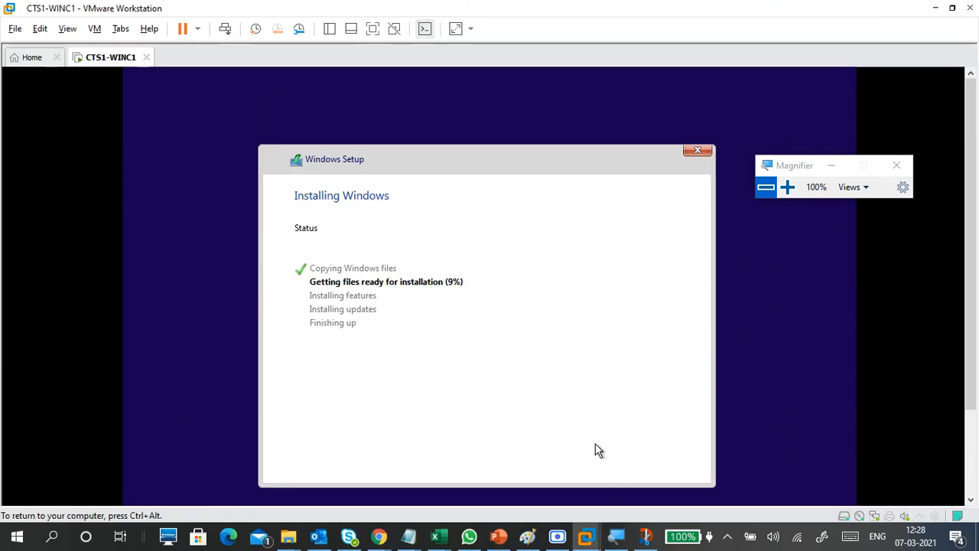
pyautogui.click(557, 535)
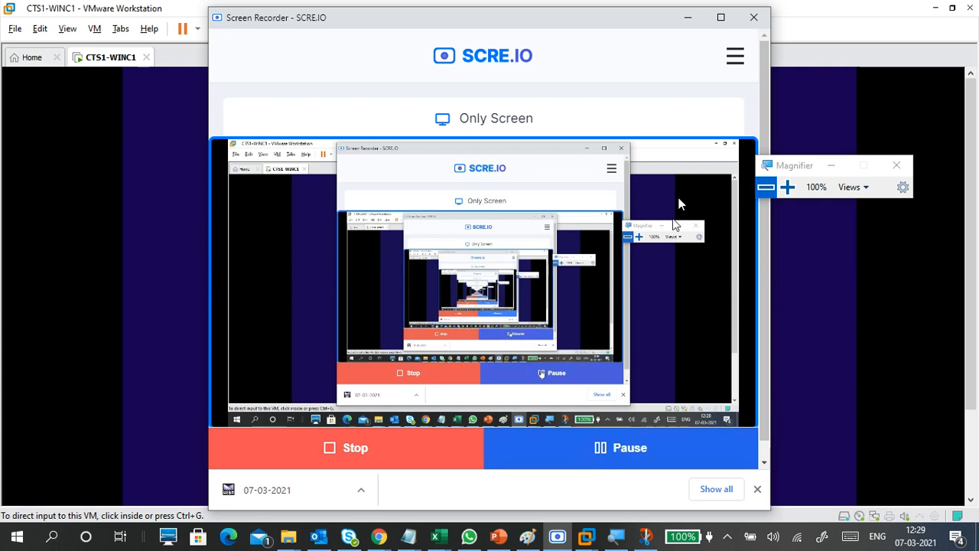
pyautogui.click(689, 17)
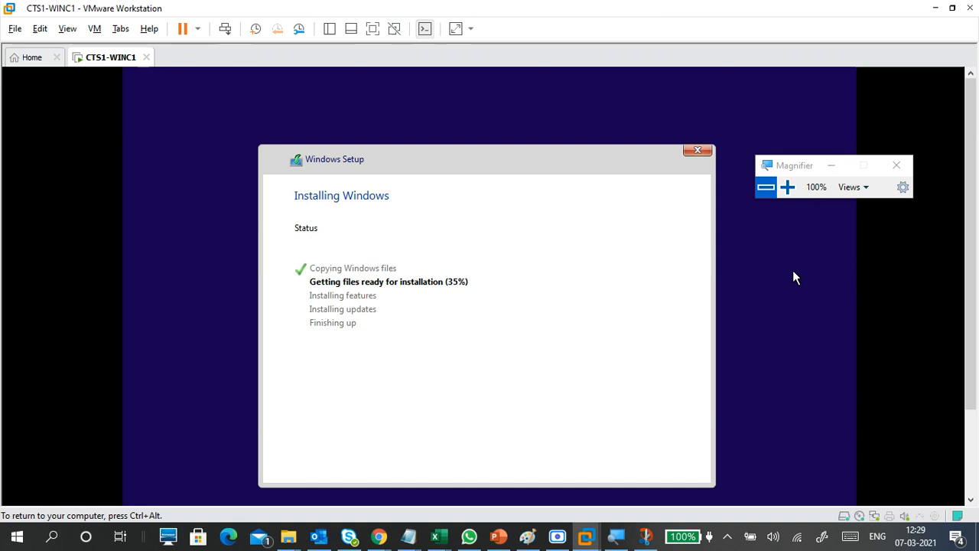
pyautogui.hotkey('ctrl', 'alt')
pyautogui.click(373, 28)
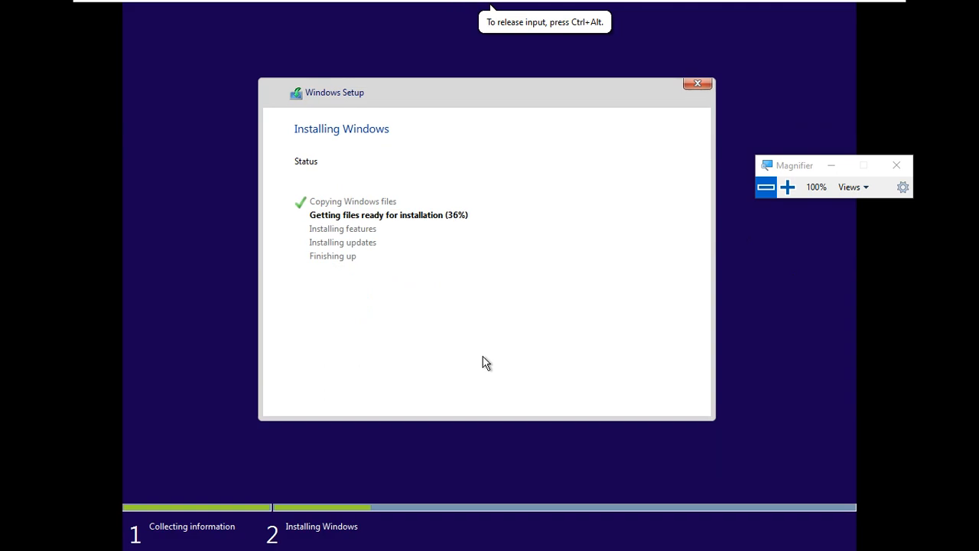
# Step: Open a command prompt with Shift+F10, list drive C, and magnify the screen to 125%
pyautogui.hotkey('shift', 'F10')
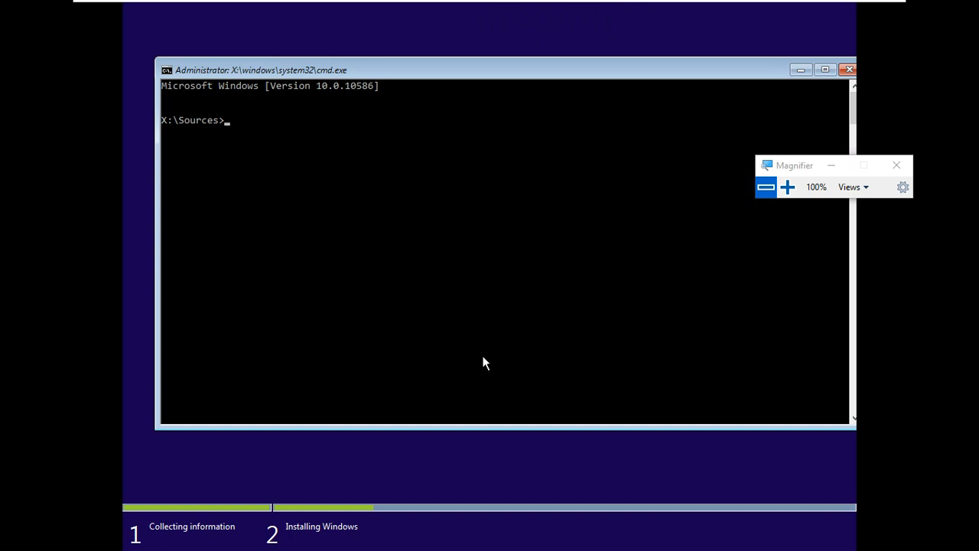
pyautogui.write('c:')
pyautogui.press('Return')
pyautogui.write('dir')
pyautogui.press('Return')
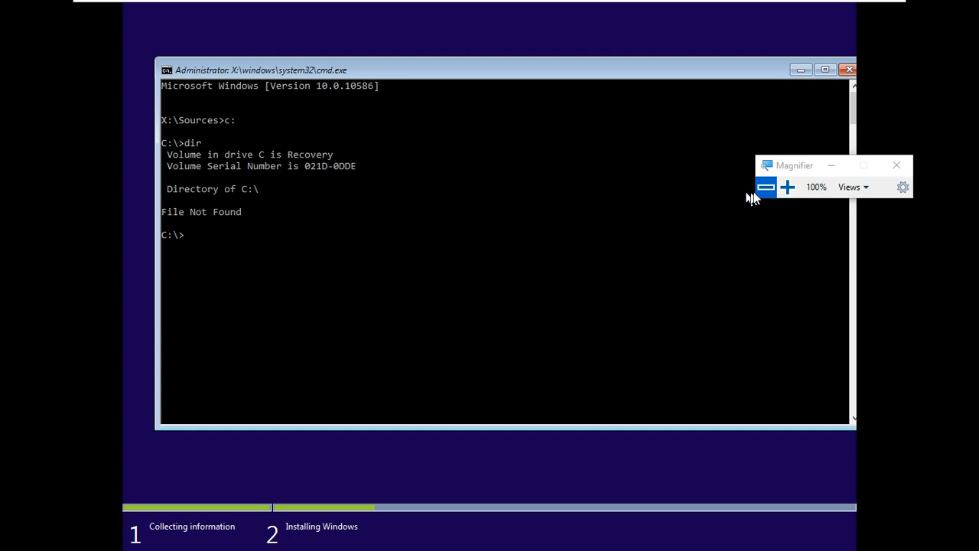
pyautogui.click(787, 187)
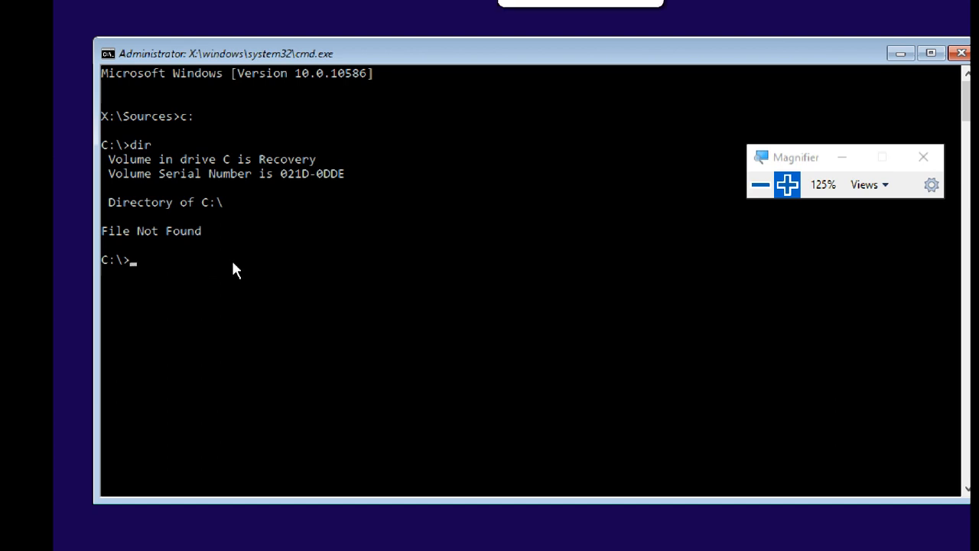
# Step: Switch to drive F, list its contents, and enter 'dir windows' at the prompt
pyautogui.write('f:')
pyautogui.press('Return')
pyautogui.write('dir')
pyautogui.press('Return')
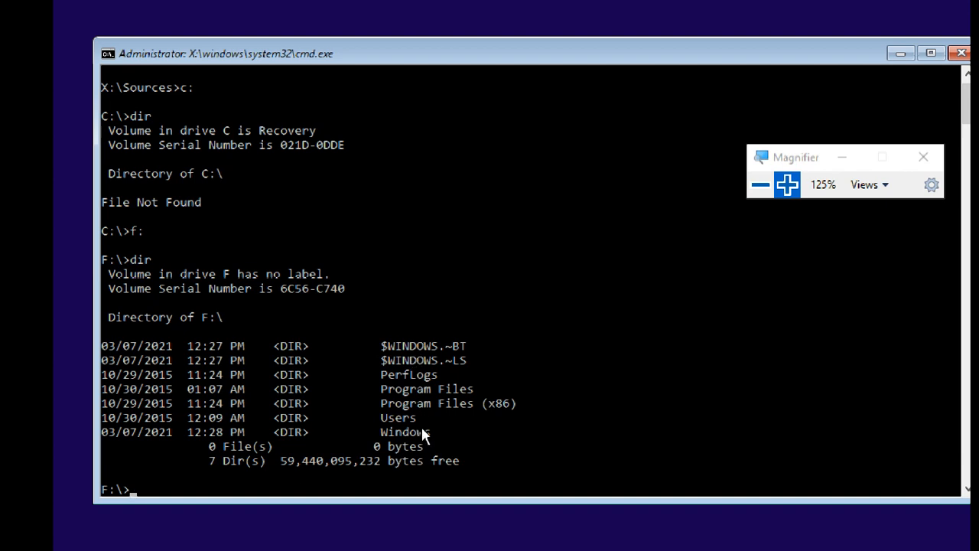
pyautogui.write('c')
pyautogui.press('BackSpace')
pyautogui.write('dir windows')
# Step: Run 'dir windows' on F:\ and scroll through the Windows folder listing
pyautogui.press('Return')
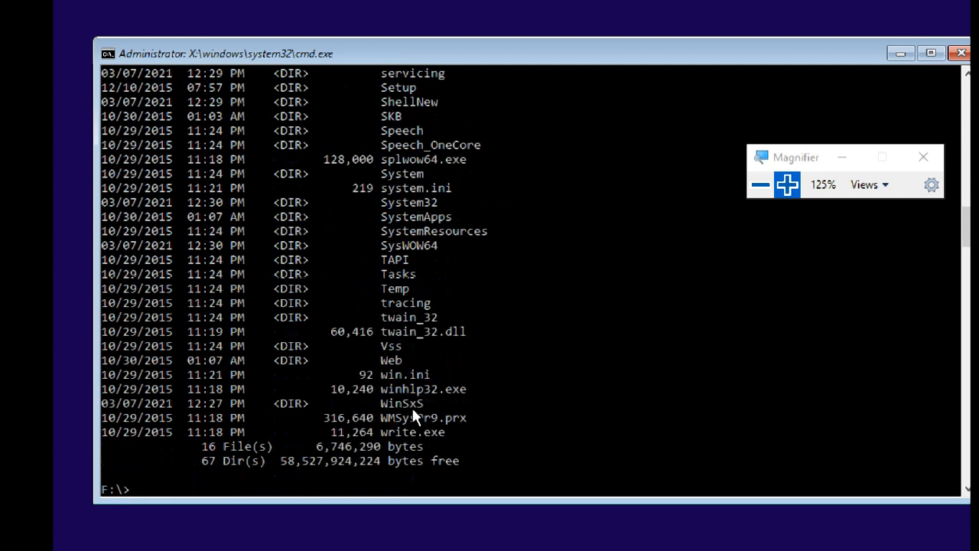
pyautogui.scroll(5, 485, 364)
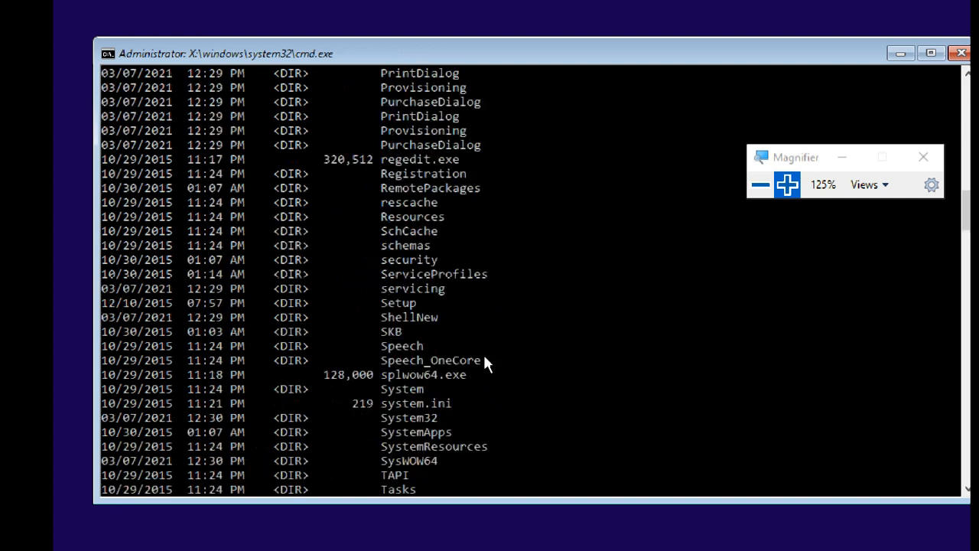
pyautogui.scroll(20, 489, 344)
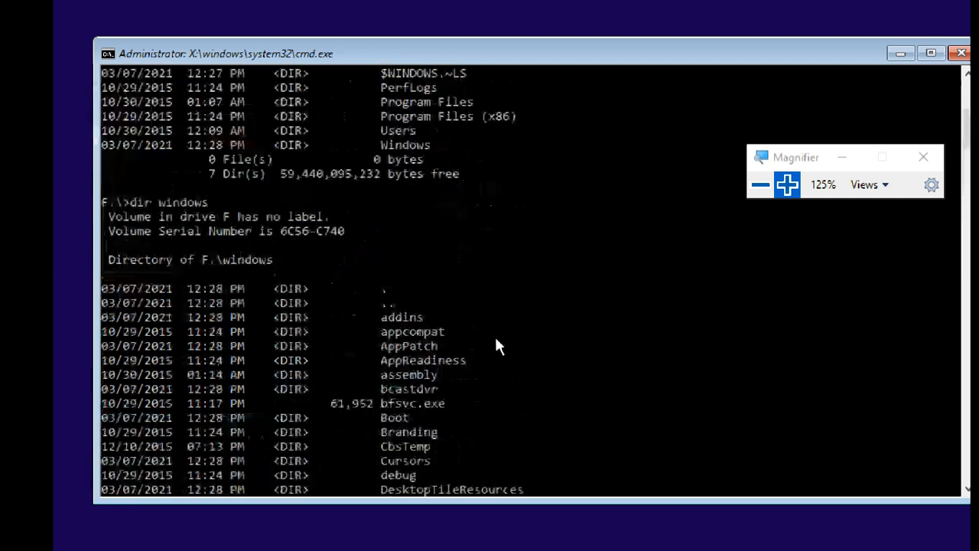
pyautogui.scroll(-20, 496, 343)
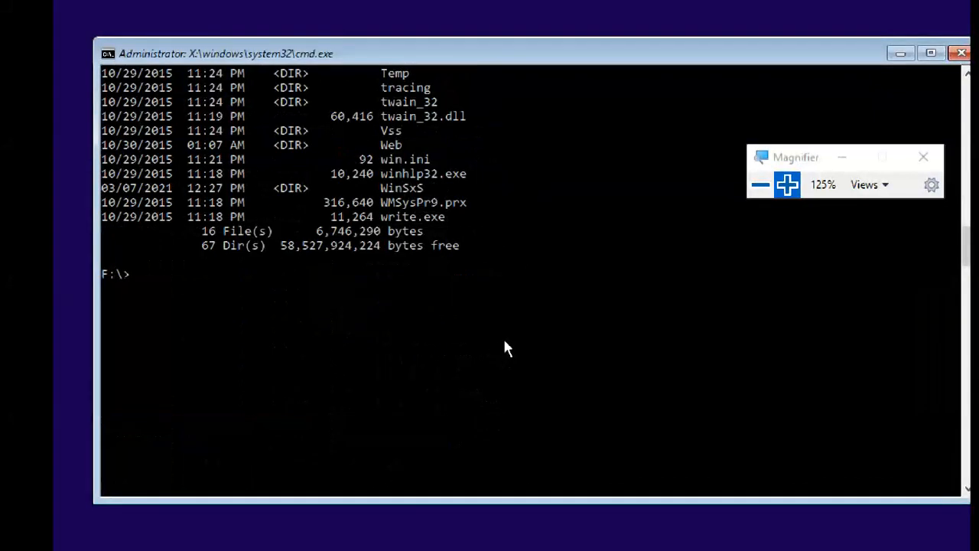
# Step: Launch Task Manager by running taskmgr at the console
pyautogui.write('taskma')
pyautogui.press('BackSpace')
pyautogui.write('gr')
pyautogui.press('Return')
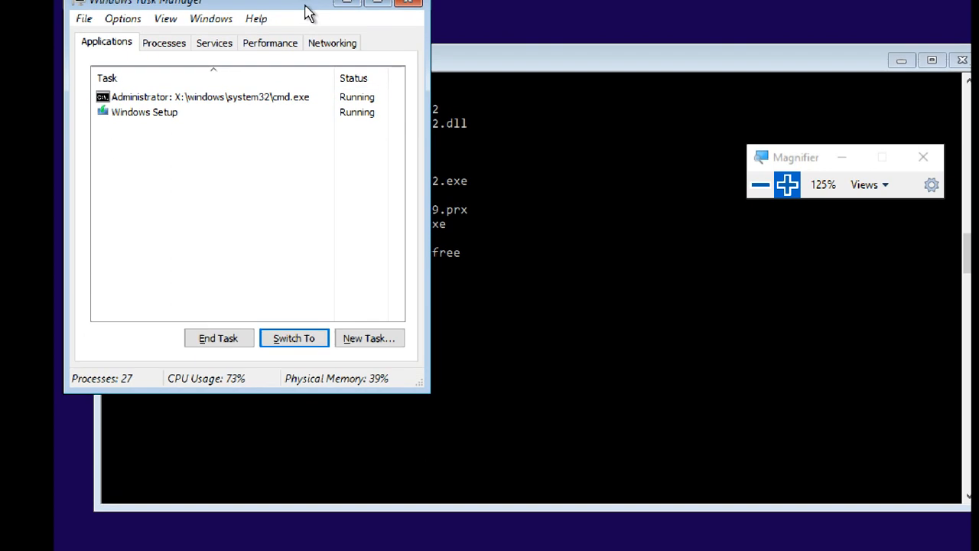
# Step: Centre Task Manager, view its Processes, Services, Performance and Networking tabs, then select Windows Setup
pyautogui.moveTo(306, 14); pyautogui.dragTo(515, 97)
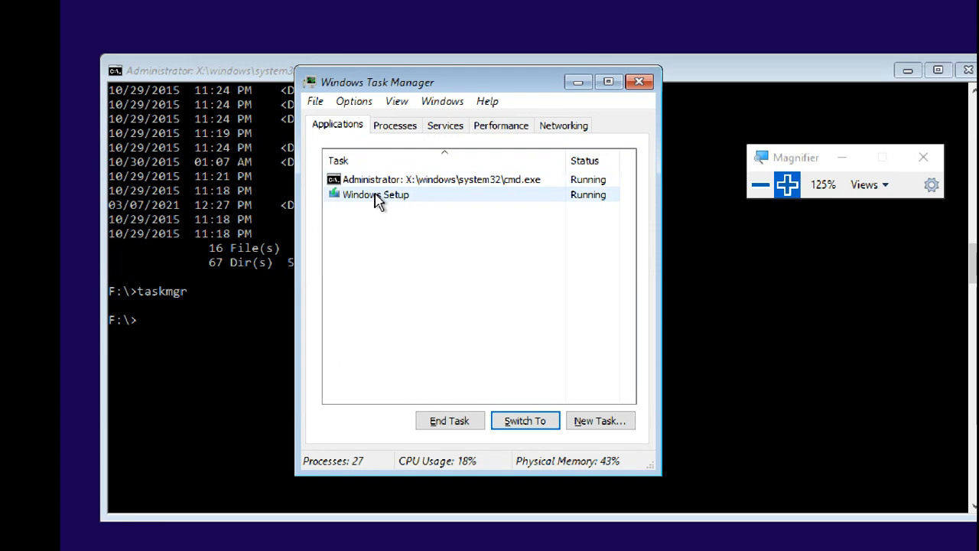
pyautogui.click(389, 131)
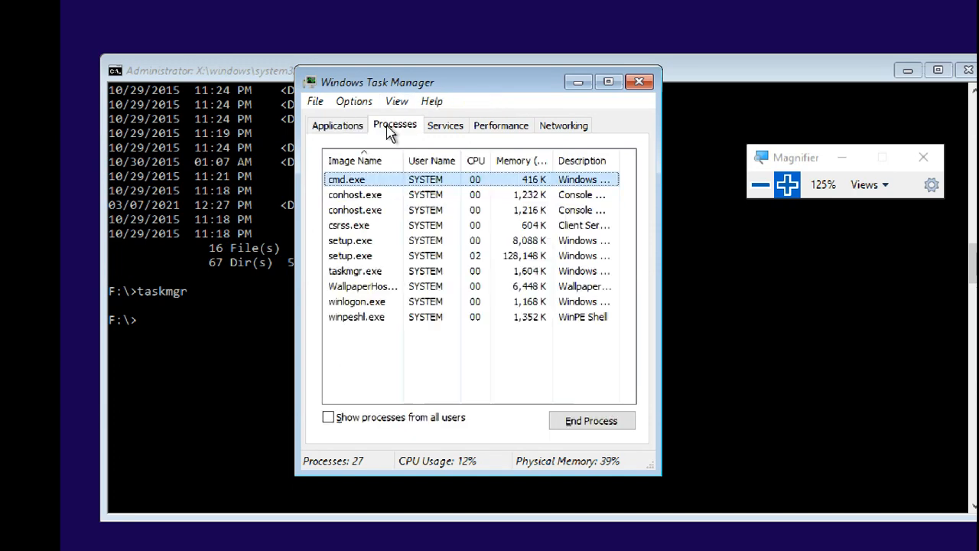
pyautogui.click(456, 128)
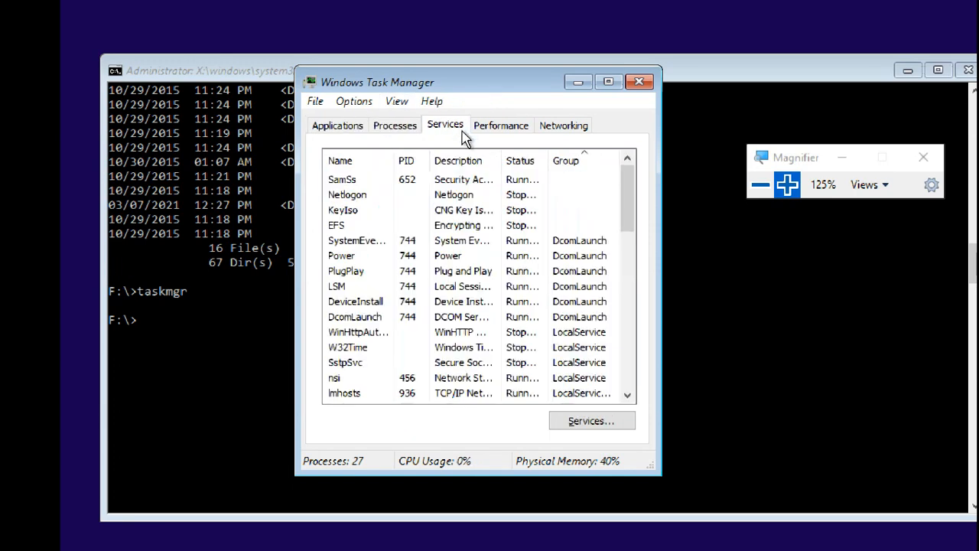
pyautogui.click(501, 127)
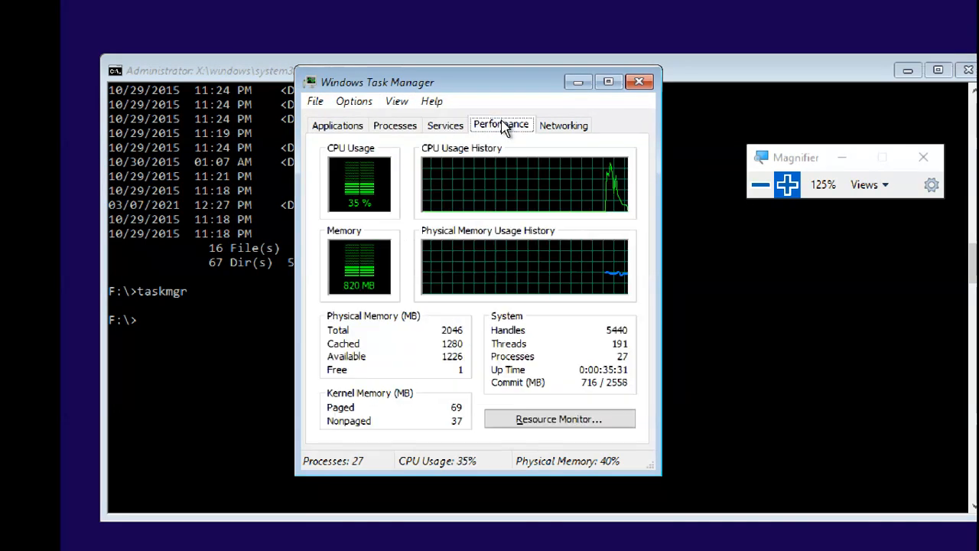
pyautogui.click(562, 134)
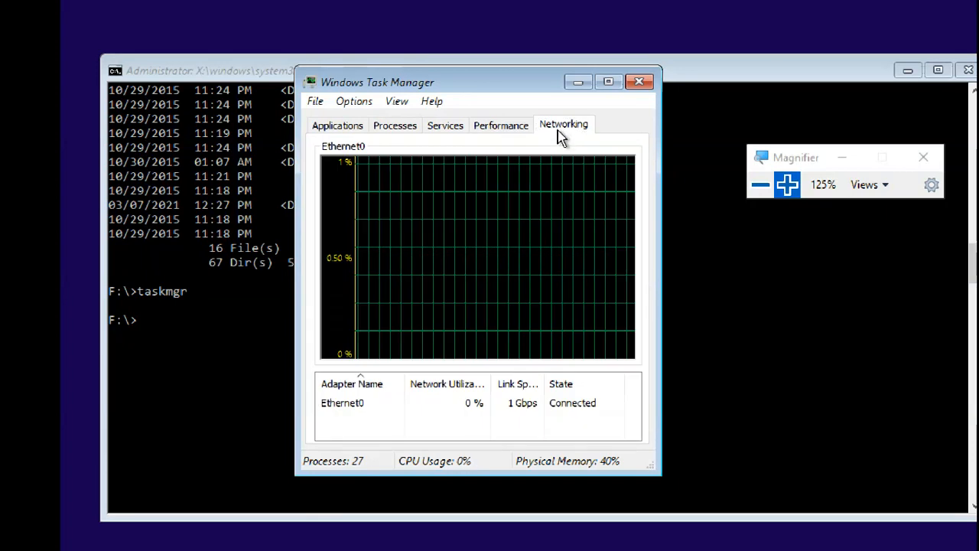
pyautogui.click(337, 127)
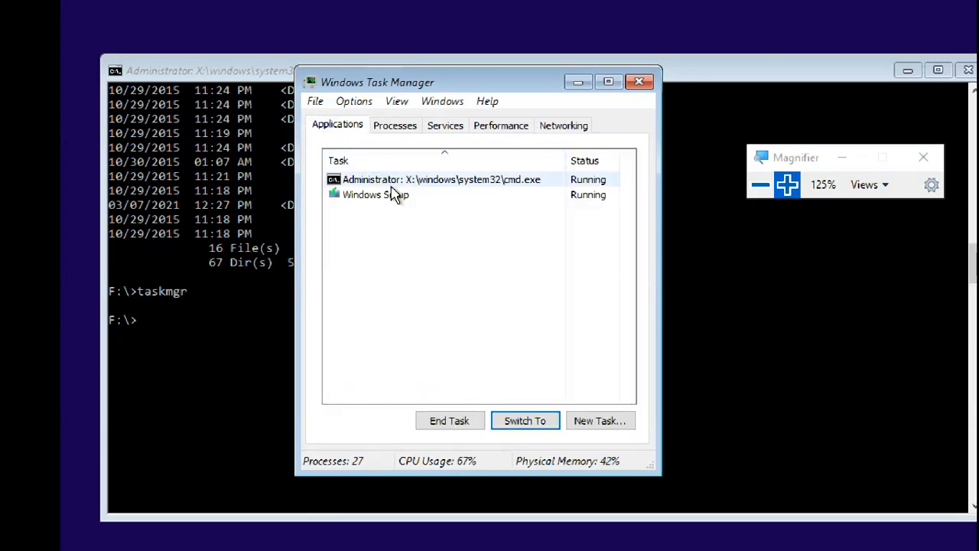
pyautogui.click(397, 196)
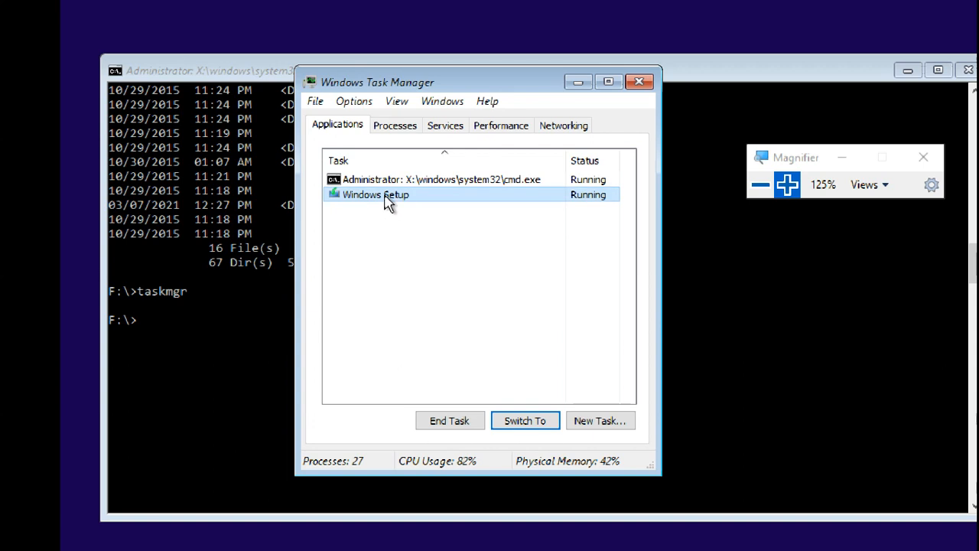
# Step: In Task Manager, give the Windows Setup process (setup.exe) Realtime priority and confirm
pyautogui.rightClick(386, 196)
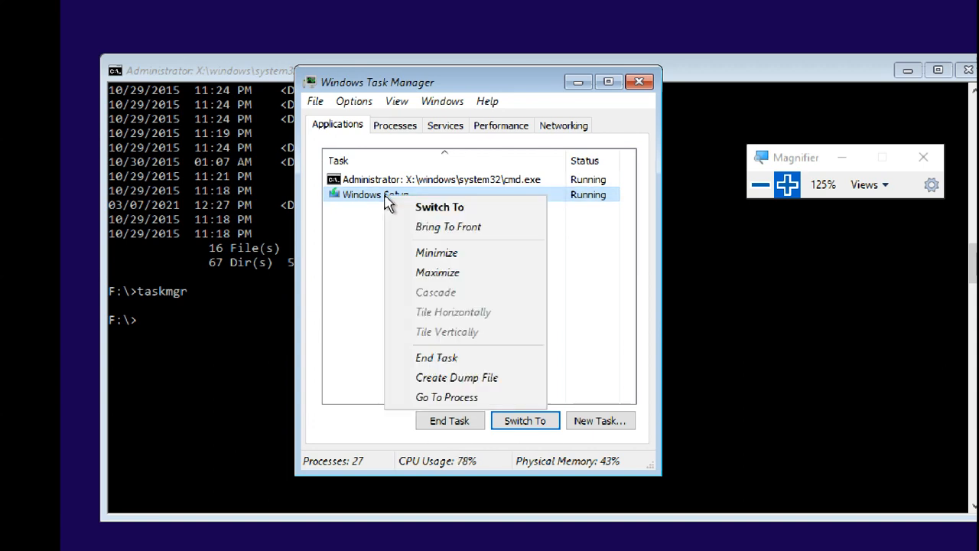
pyautogui.click(446, 398)
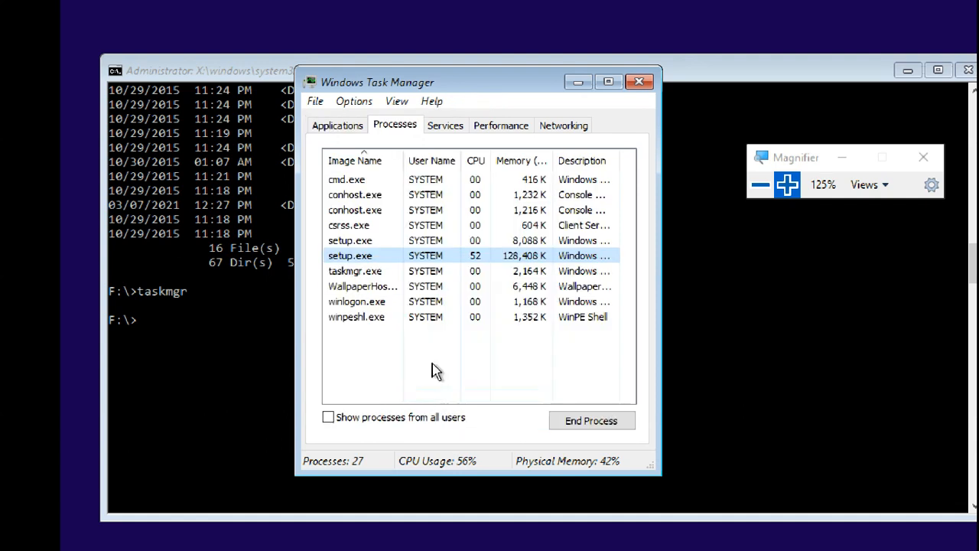
pyautogui.rightClick(359, 257)
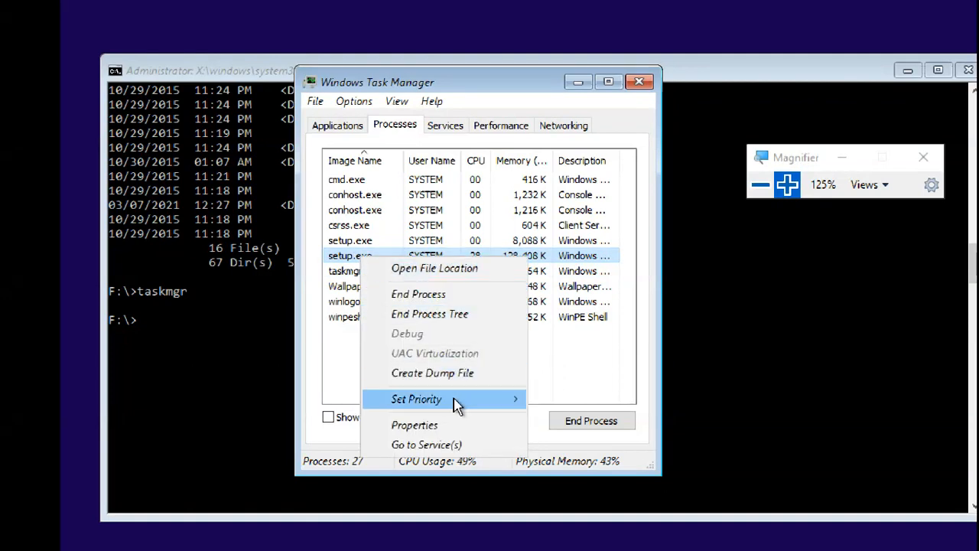
pyautogui.moveTo(457, 401)
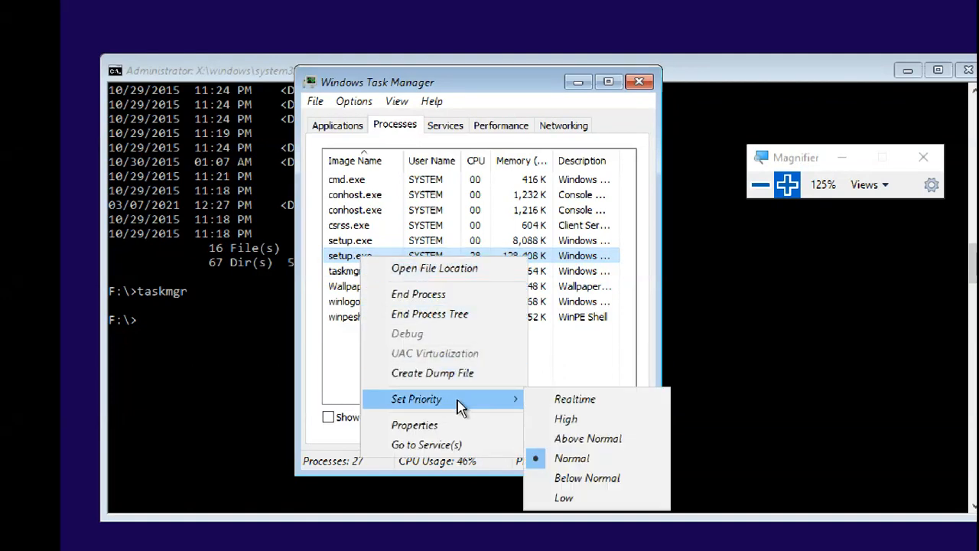
pyautogui.click(557, 398)
pyautogui.click(514, 361)
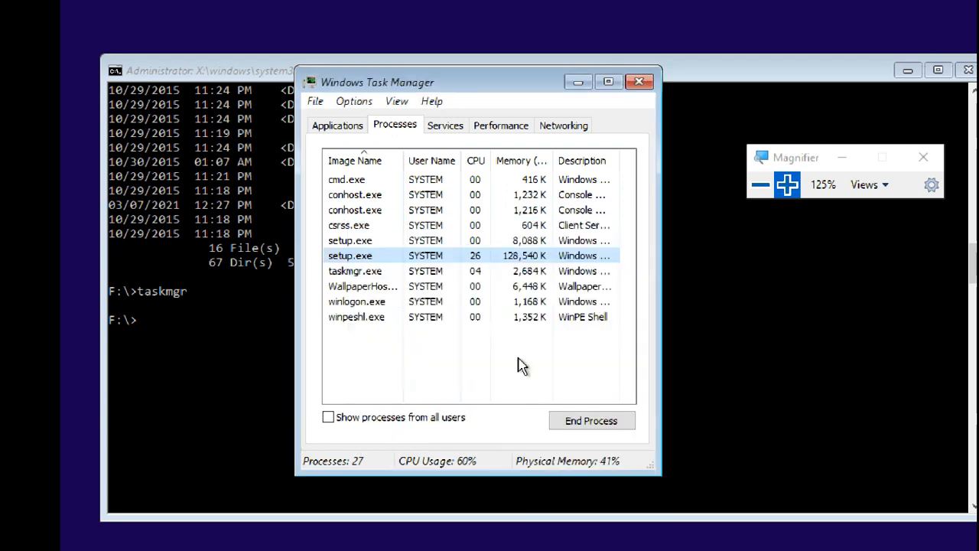
# Step: Set Task Manager's update speed to High and close Task Manager
pyautogui.click(396, 102)
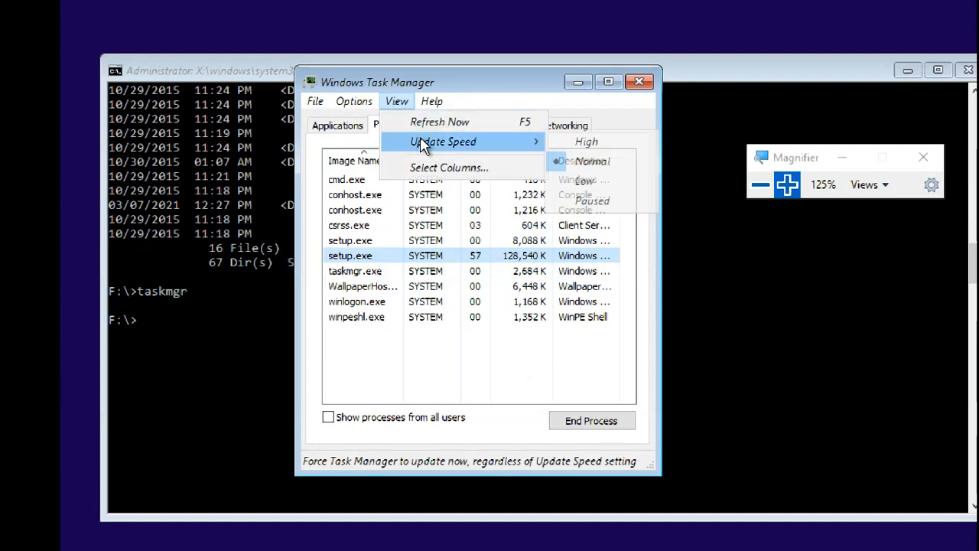
pyautogui.click(563, 143)
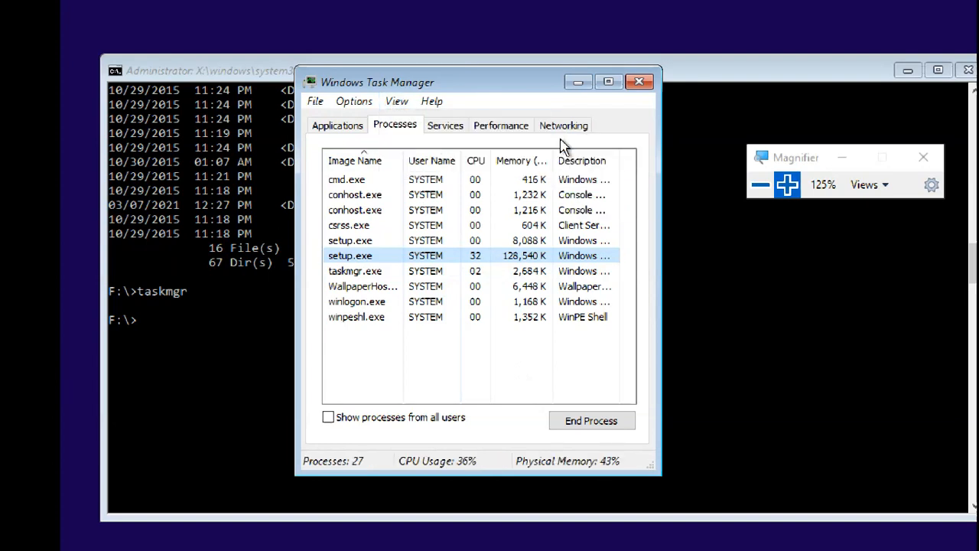
pyautogui.click(639, 82)
# Step: Run exit in the setup command prompt to return to the Windows Setup progress
pyautogui.click(431, 264)
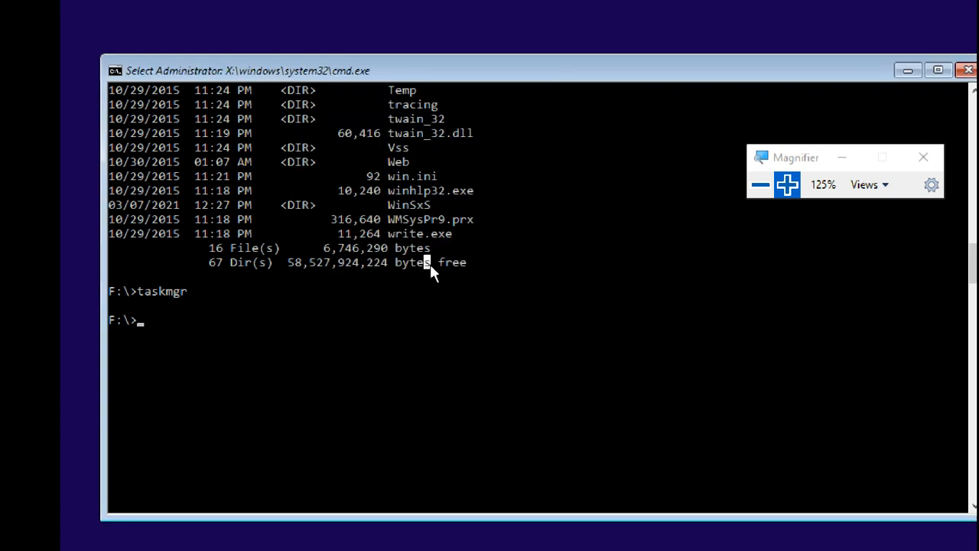
pyautogui.write('exit')
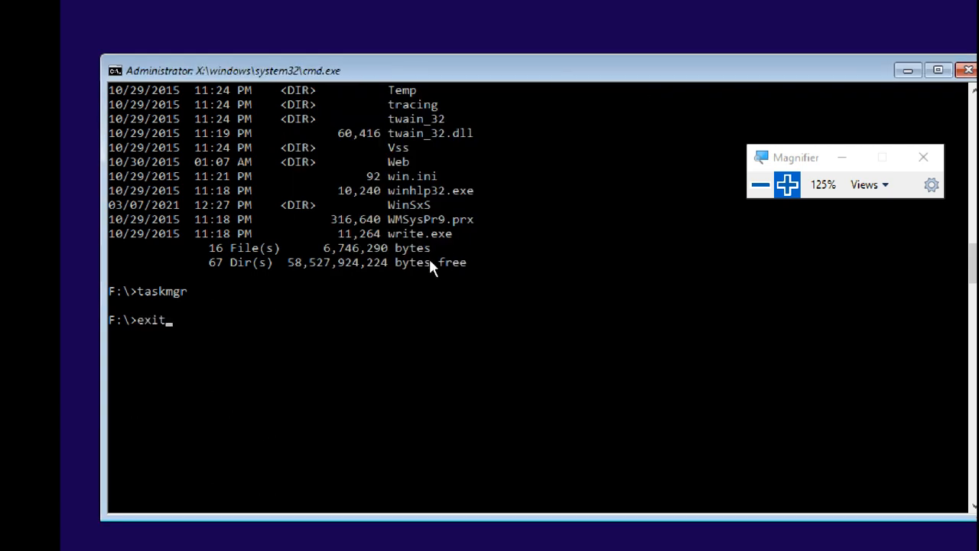
pyautogui.press('Return')
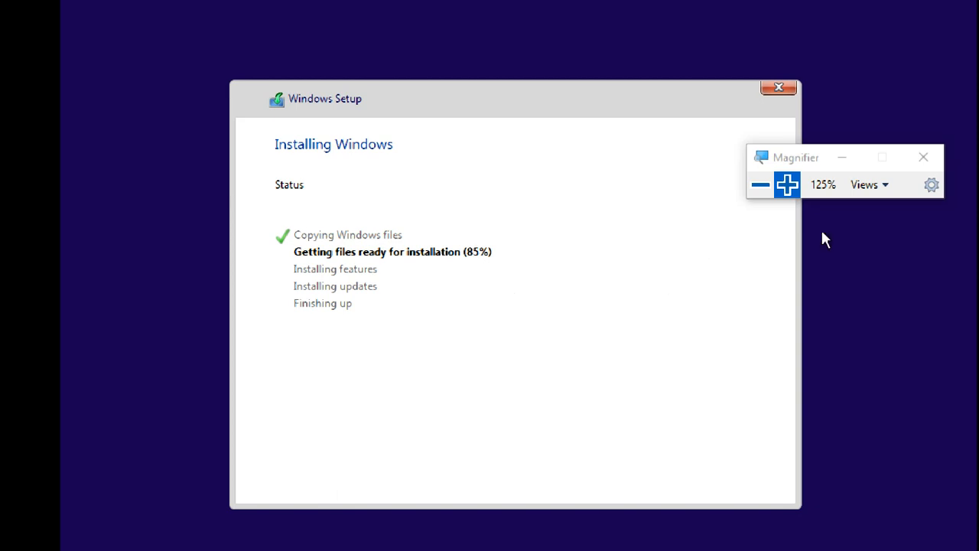
# Step: Drag the Magnifier panel further right and return input to the VM
pyautogui.moveTo(794, 161); pyautogui.dragTo(847, 155)
pyautogui.click(707, 165)
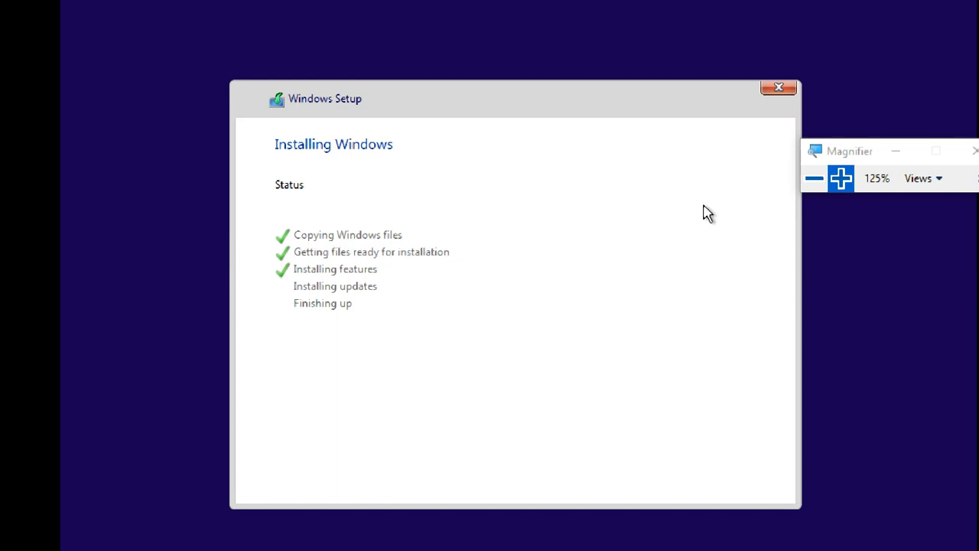
# Step: Zoom Magnifier back down to 100% and hand input back to the VM while setup reboots
pyautogui.click(814, 179)
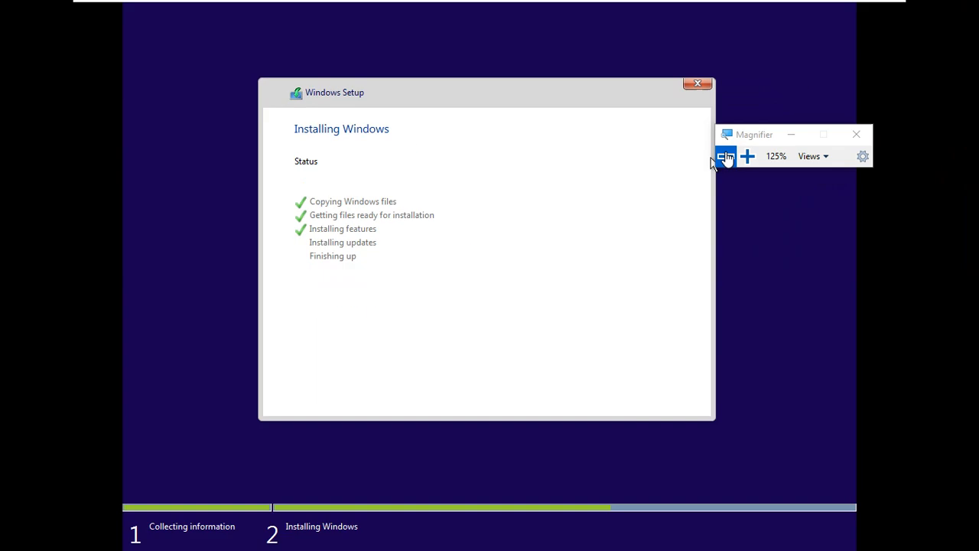
pyautogui.click(726, 157)
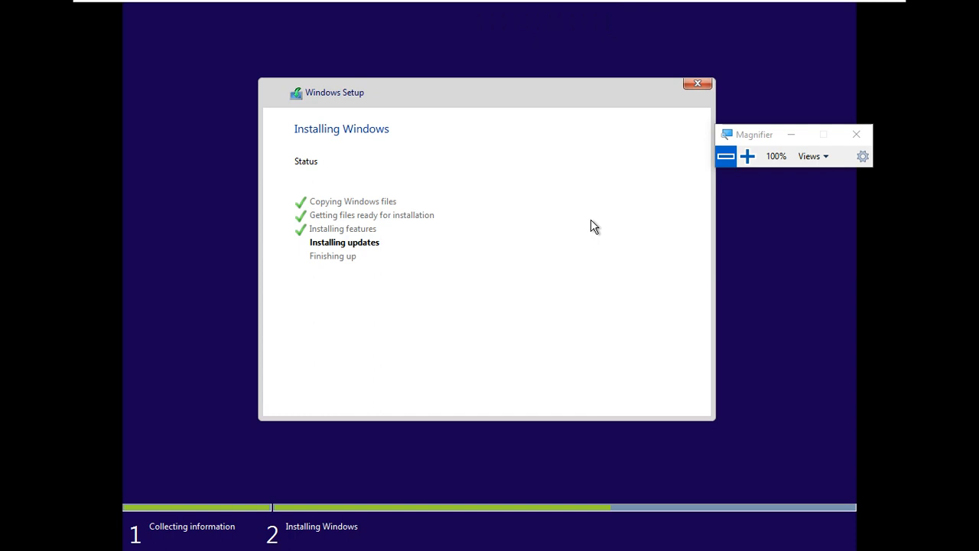
pyautogui.click(834, 6)
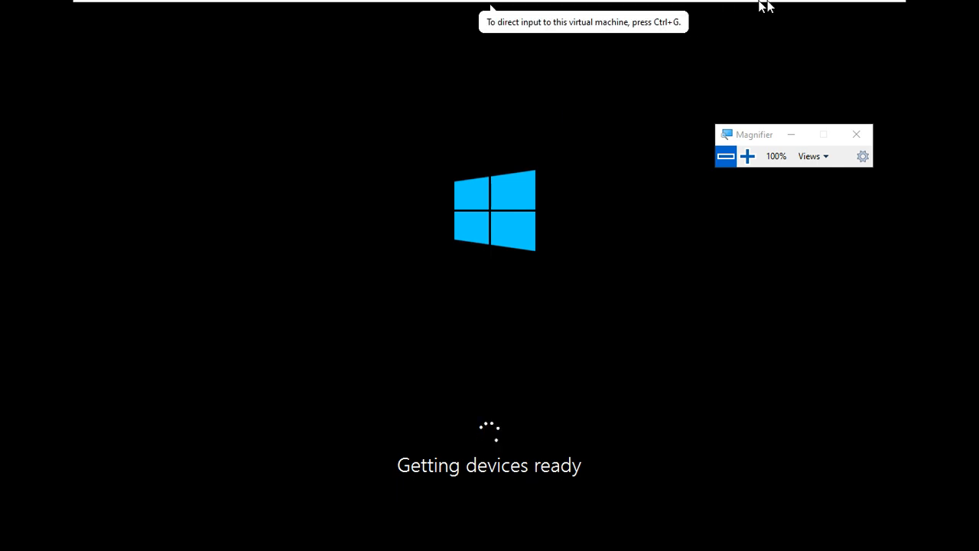
# Step: Restore the VM from full screen to a normal window and scroll its view down
pyautogui.moveTo(826, 6)
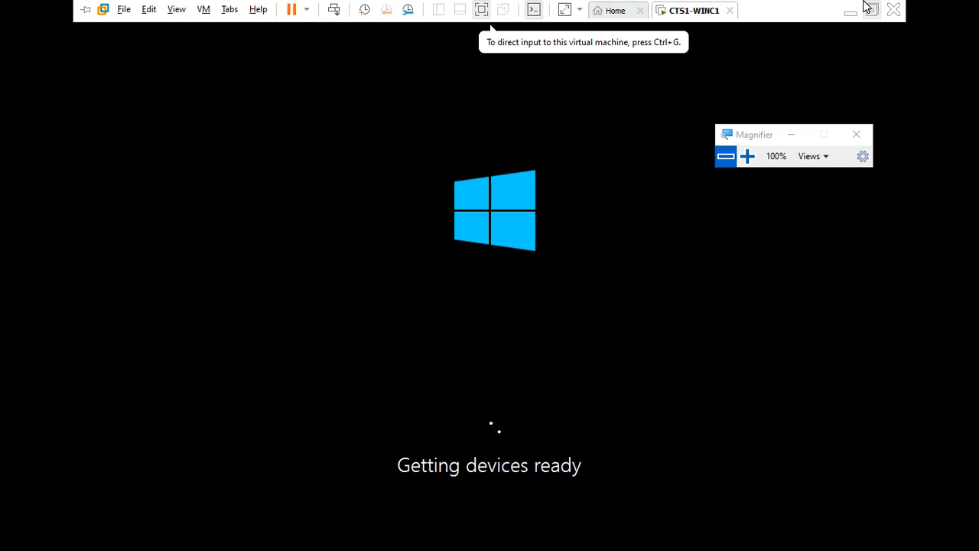
pyautogui.click(865, 8)
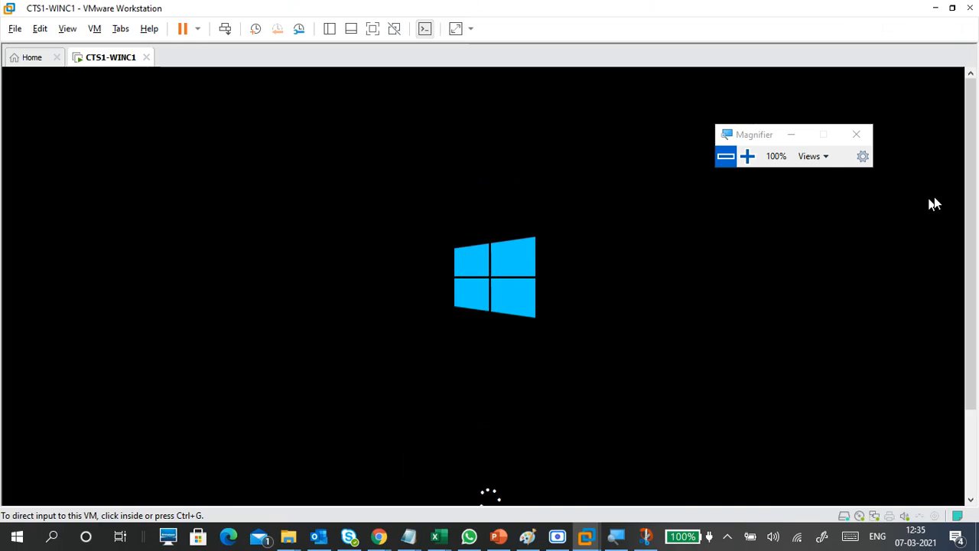
pyautogui.moveTo(971, 184); pyautogui.dragTo(978, 252)
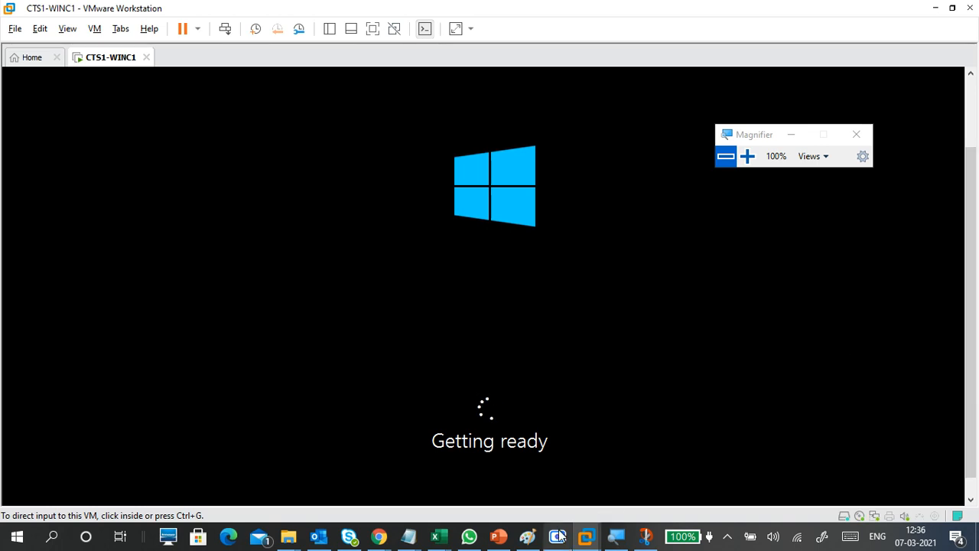
pyautogui.moveTo(561, 540)
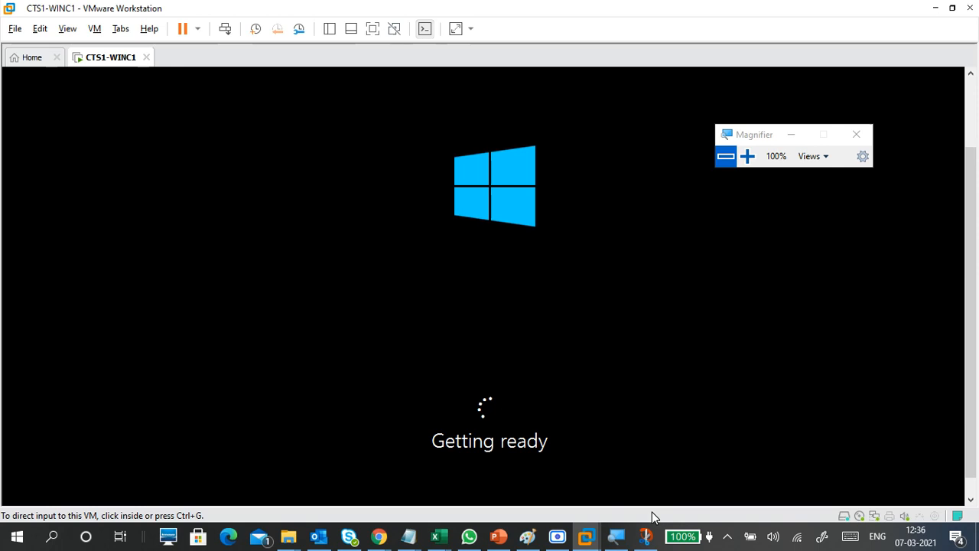
# Step: Quit Microsoft Teams from the notification area and switch back to the VMware Workstation window
pyautogui.click(726, 540)
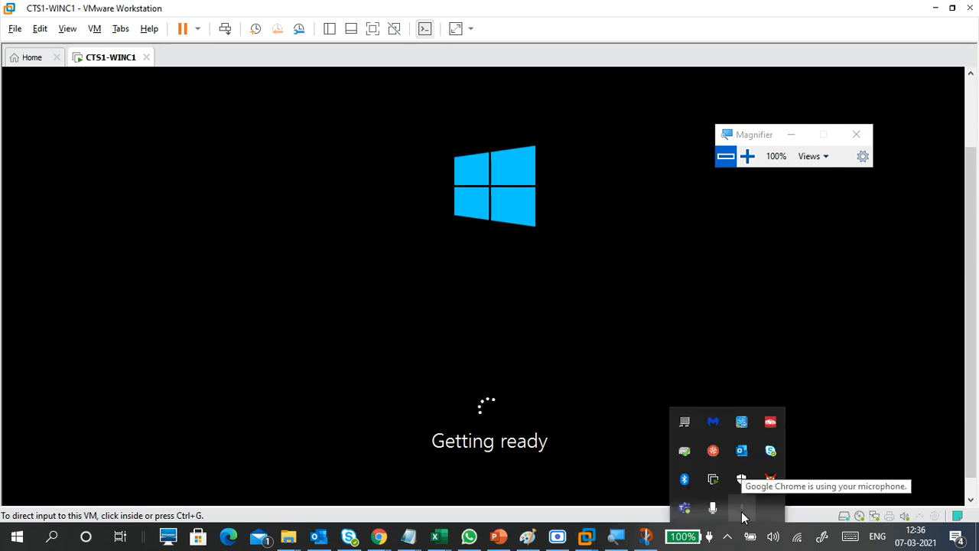
pyautogui.click(684, 507)
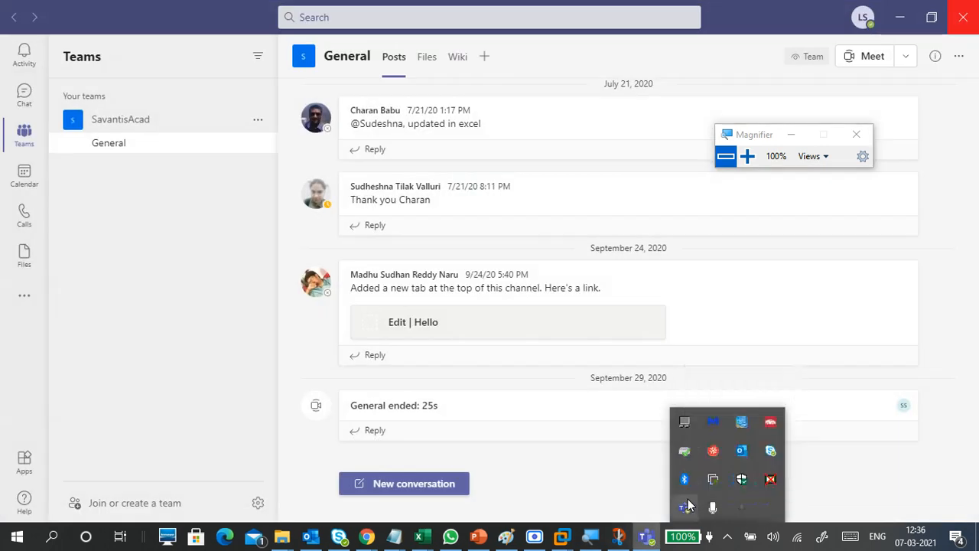
pyautogui.rightClick(688, 508)
pyautogui.click(700, 493)
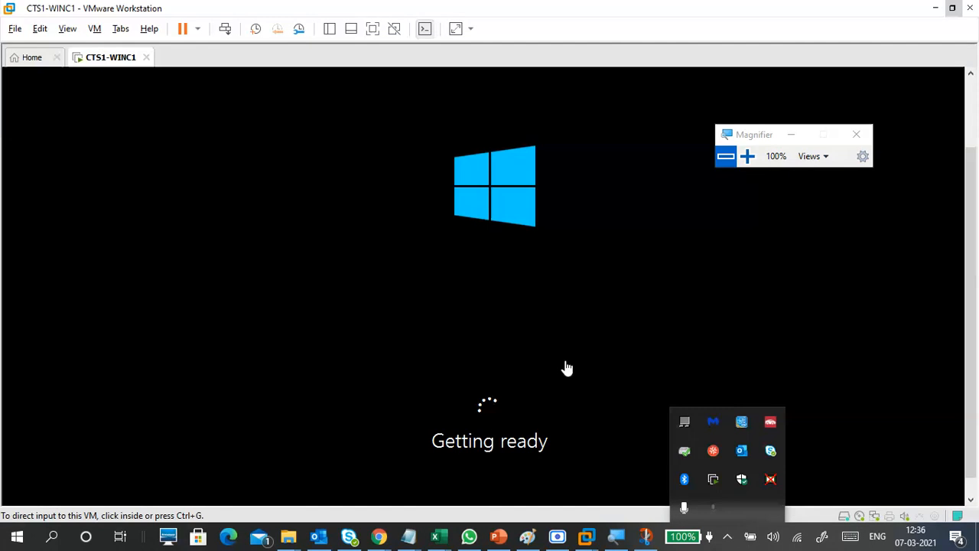
pyautogui.click(632, 521)
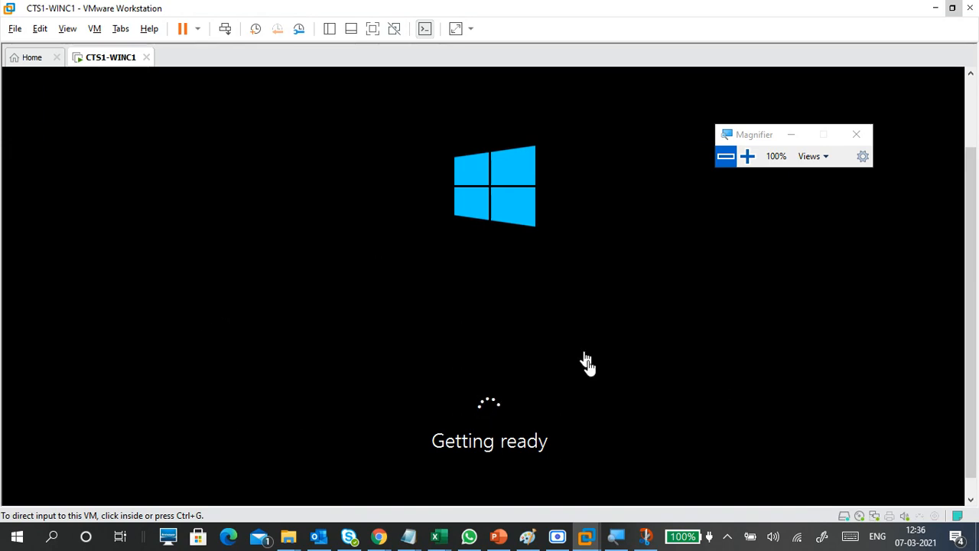
# Step: Minimize the screen recorder and check on the VM's post-setup progress
pyautogui.click(563, 534)
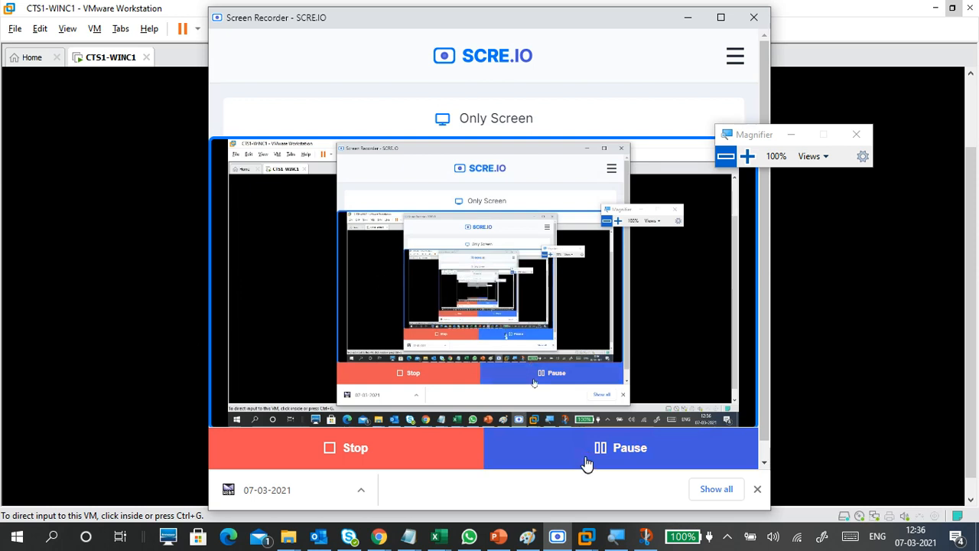
pyautogui.click(687, 17)
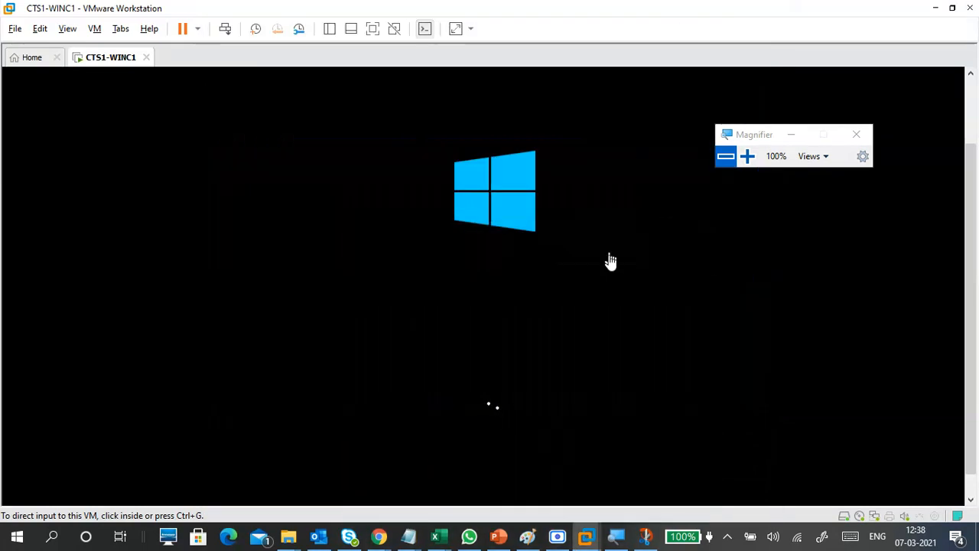
pyautogui.click(615, 294)
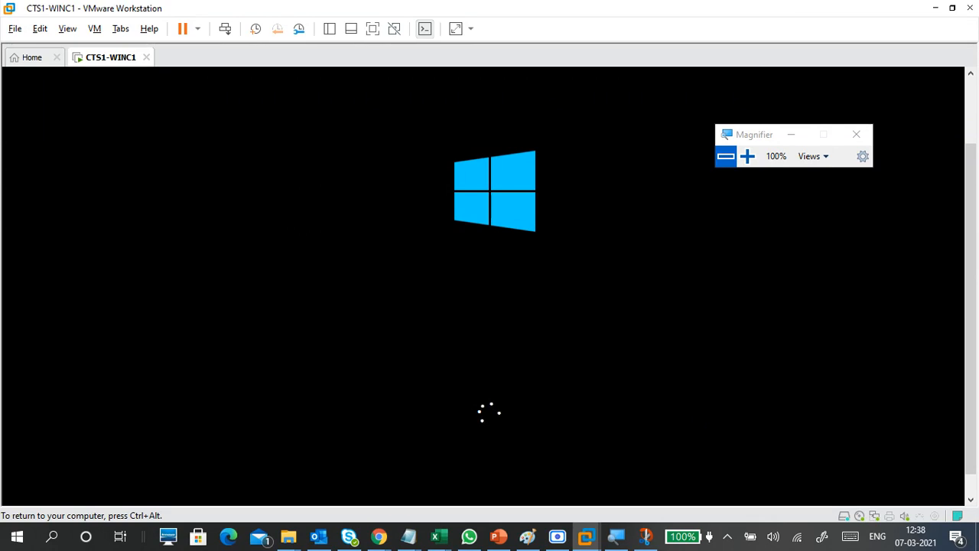
pyautogui.hotkey('ctrl', 'alt')
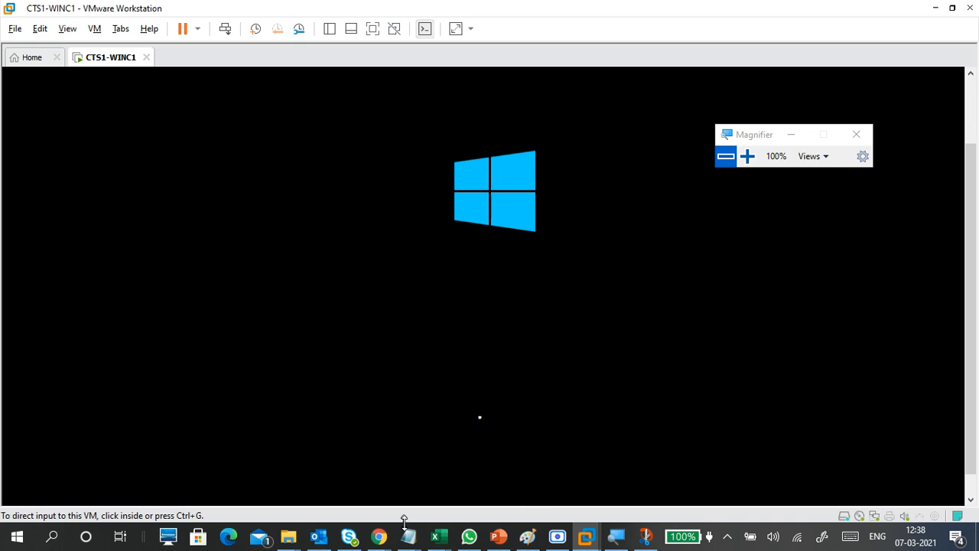
# Step: Shrink the Notepad notes from full screen, move them right, and bring them over the VM
pyautogui.moveTo(423, 524)
pyautogui.click(449, 486)
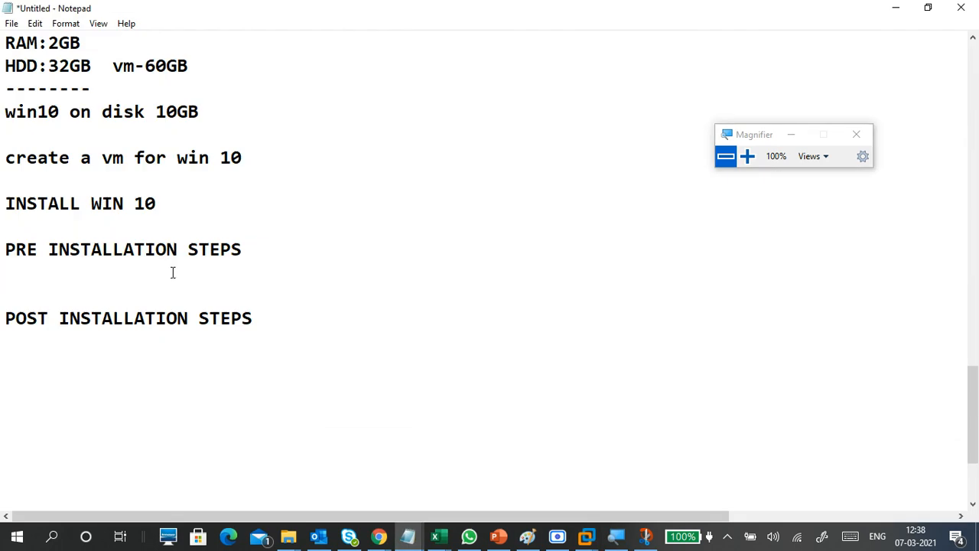
pyautogui.doubleClick(285, 13)
pyautogui.moveTo(354, 11); pyautogui.dragTo(509, 23)
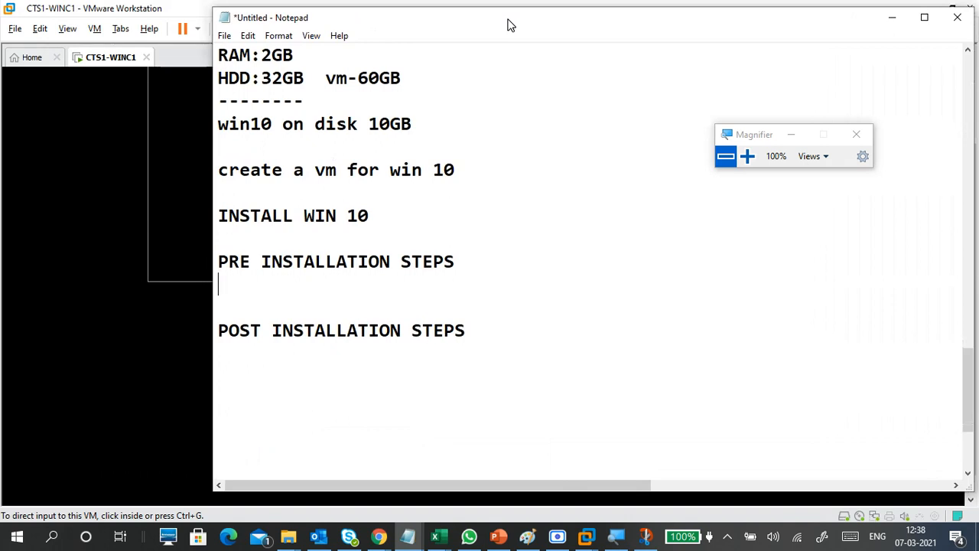
pyautogui.click(880, 23)
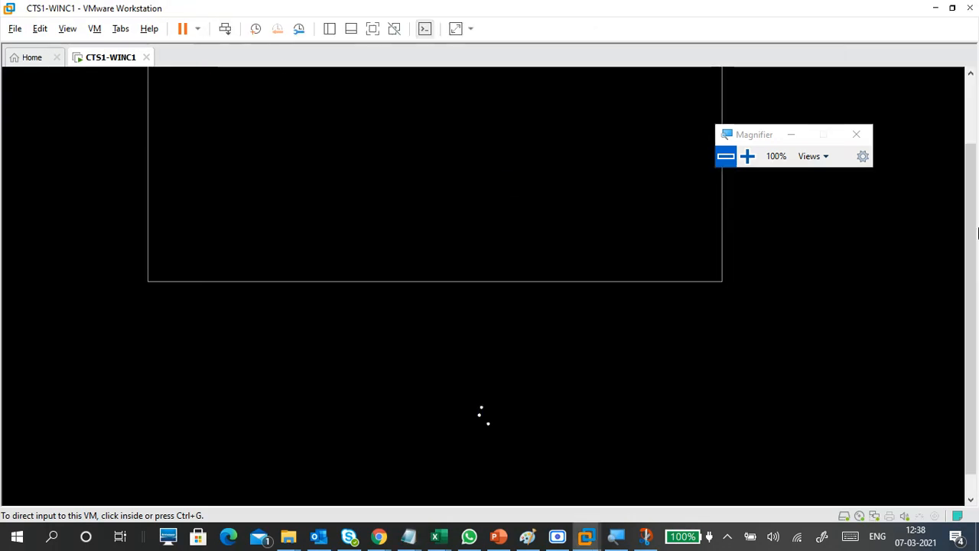
pyautogui.click(955, 114)
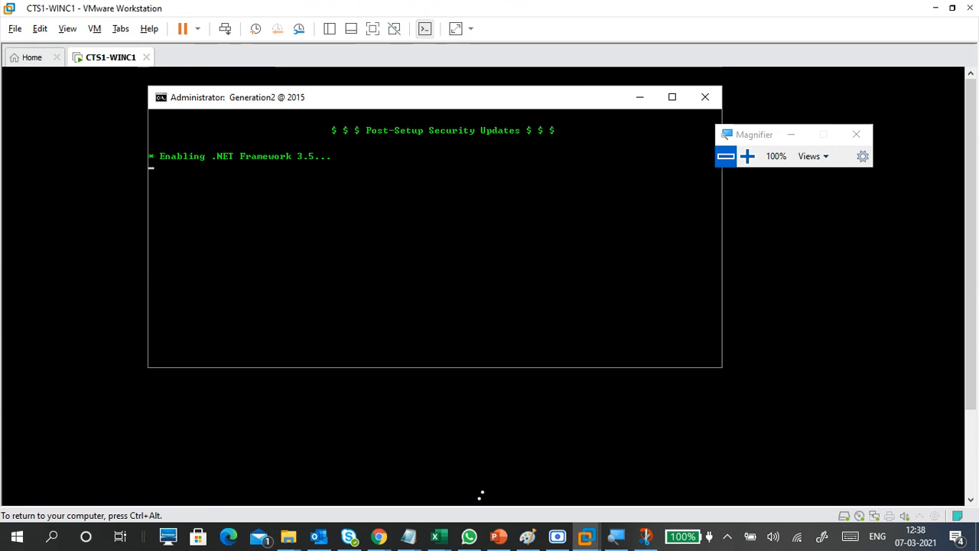
pyautogui.hotkey('ctrl', 'alt')
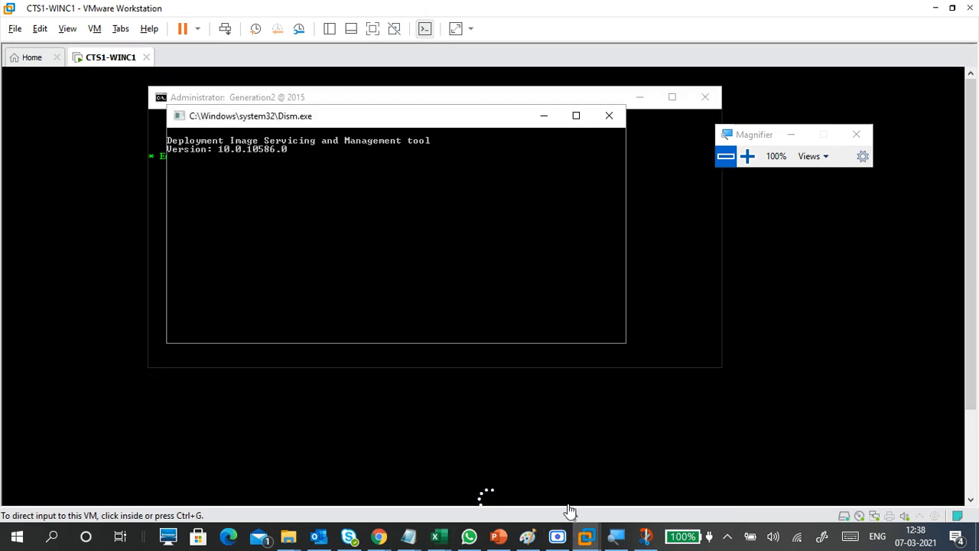
pyautogui.click(568, 505)
pyautogui.hotkey('ctrl', 'alt')
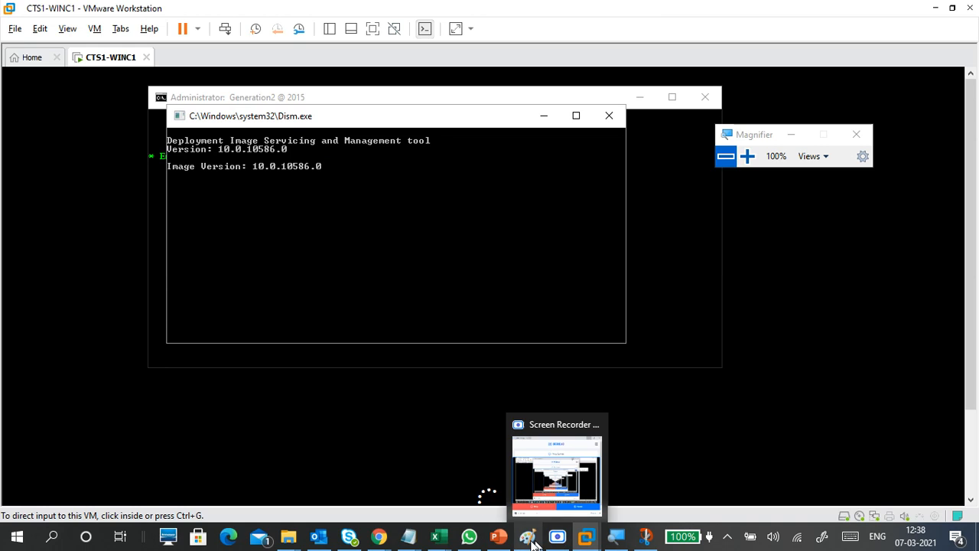
# Step: Make room for new lines below PRE INSTALLATION STEPS in the Notepad notes
pyautogui.moveTo(407, 536)
pyautogui.click(477, 475)
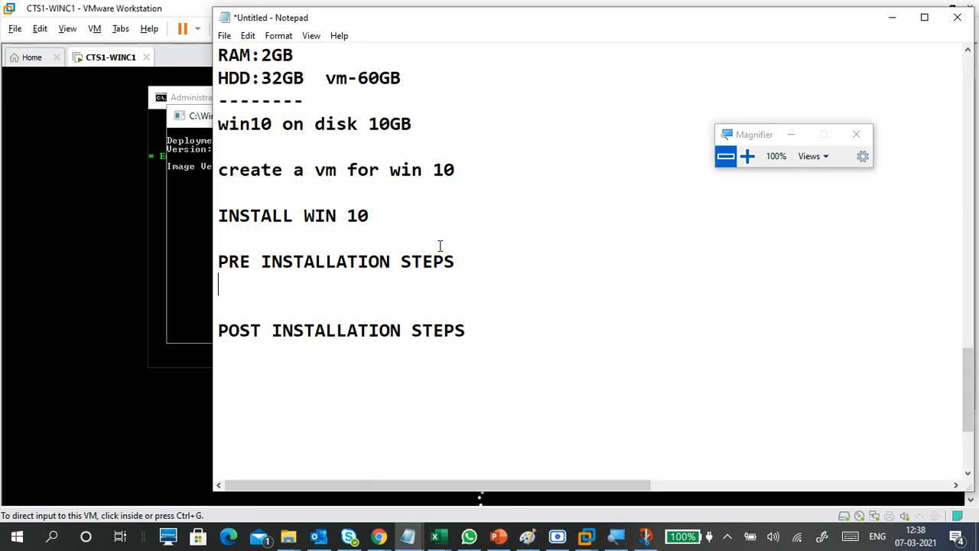
pyautogui.click(327, 262)
pyautogui.click(322, 290)
pyautogui.press('Return')
pyautogui.press('Return')
pyautogui.press('Up')
pyautogui.press('Up')
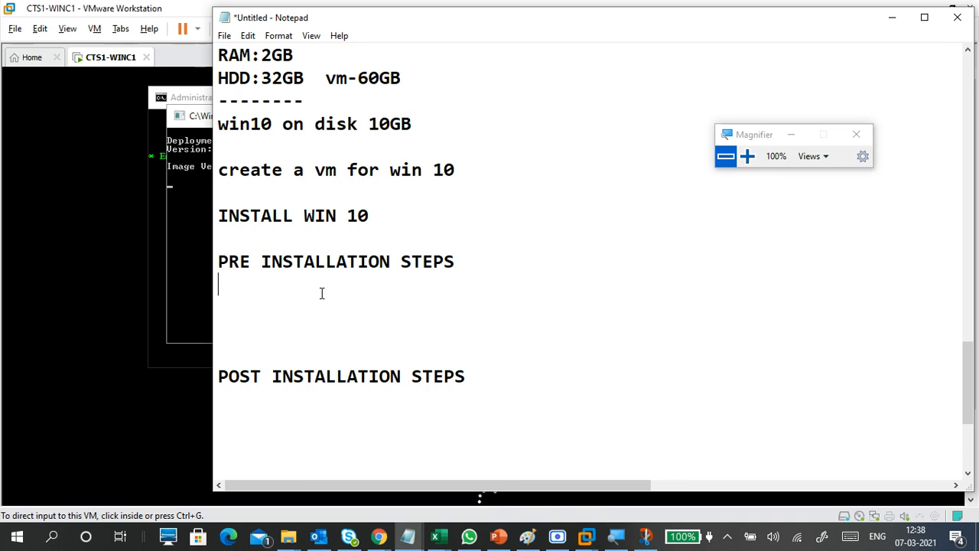
# Step: Add the line 'LANG-TIME ZONE-KEYBOARD' with blank lines around it
pyautogui.write('LANH')
pyautogui.press('BackSpace')
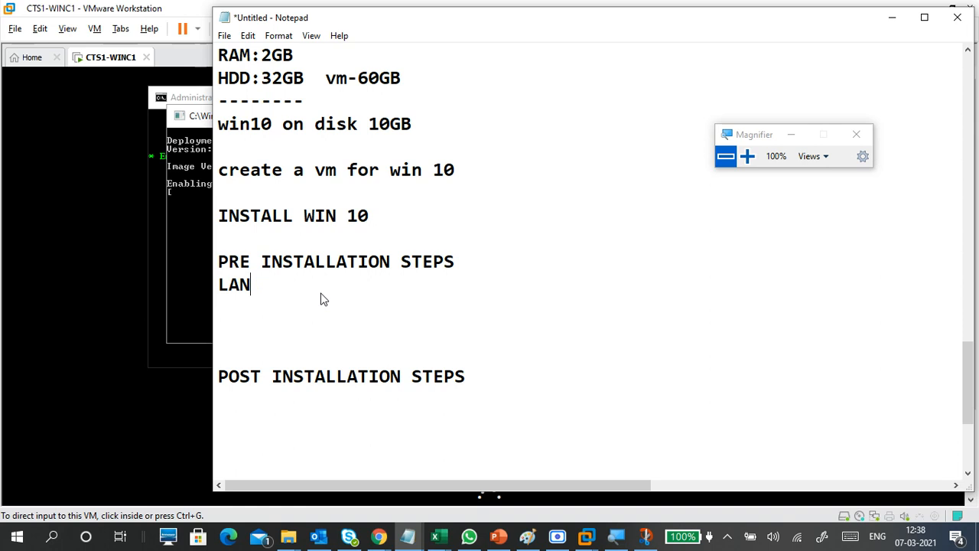
pyautogui.write('G')
pyautogui.press('Return')
pyautogui.press('BackSpace')
pyautogui.write('-TIME')
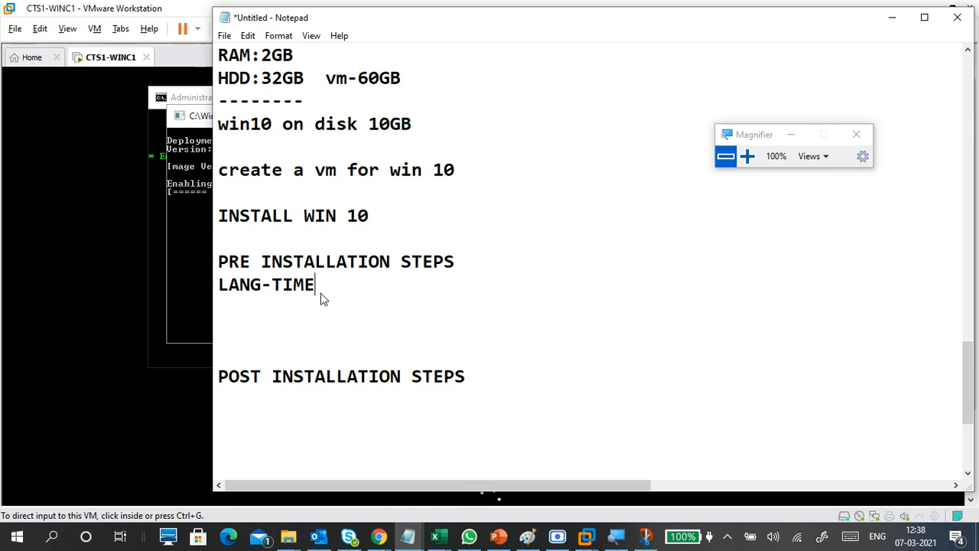
pyautogui.write(' ZONE-KEY')
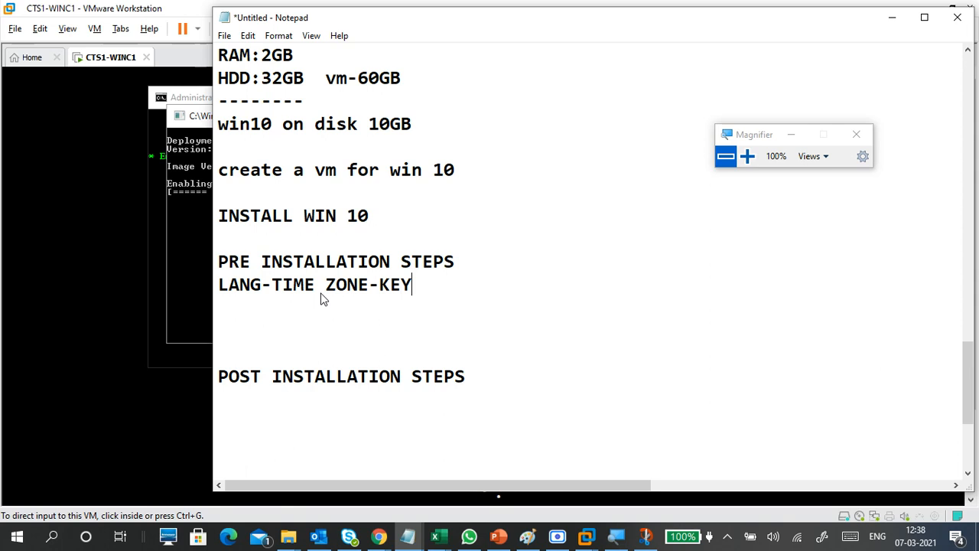
pyautogui.write('BOAR')
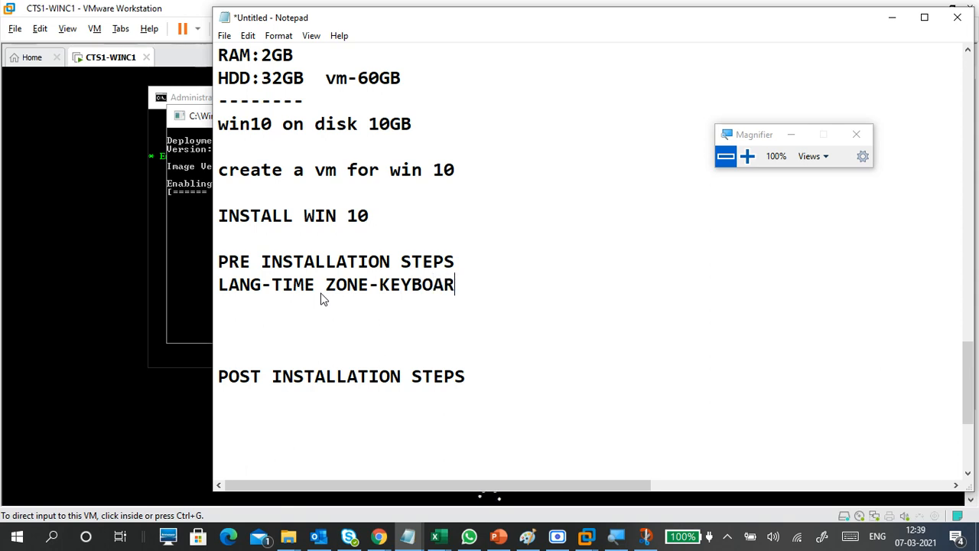
pyautogui.write('D')
pyautogui.press('Return')
pyautogui.press('Up')
pyautogui.press('Home')
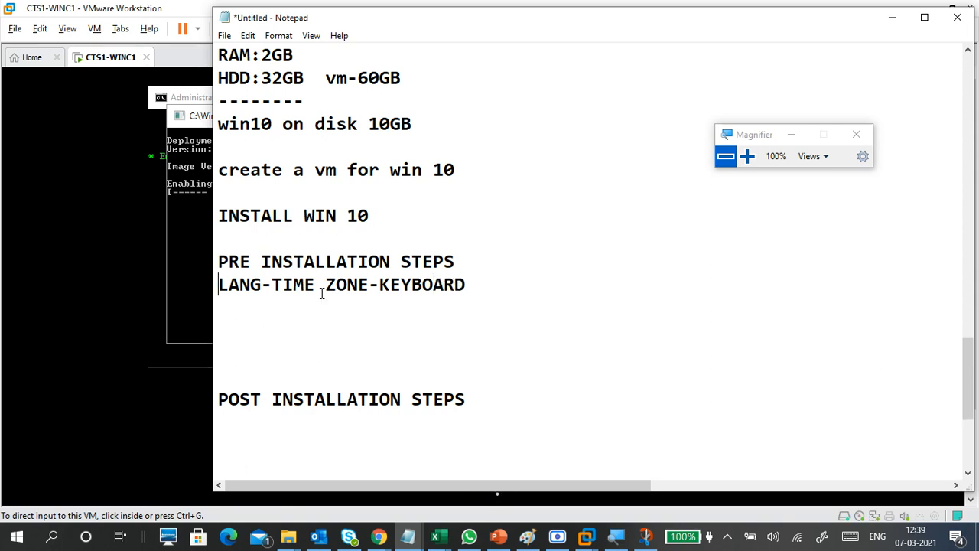
pyautogui.press('Return')
pyautogui.press('Up')
pyautogui.press('Up')
pyautogui.press('Up')
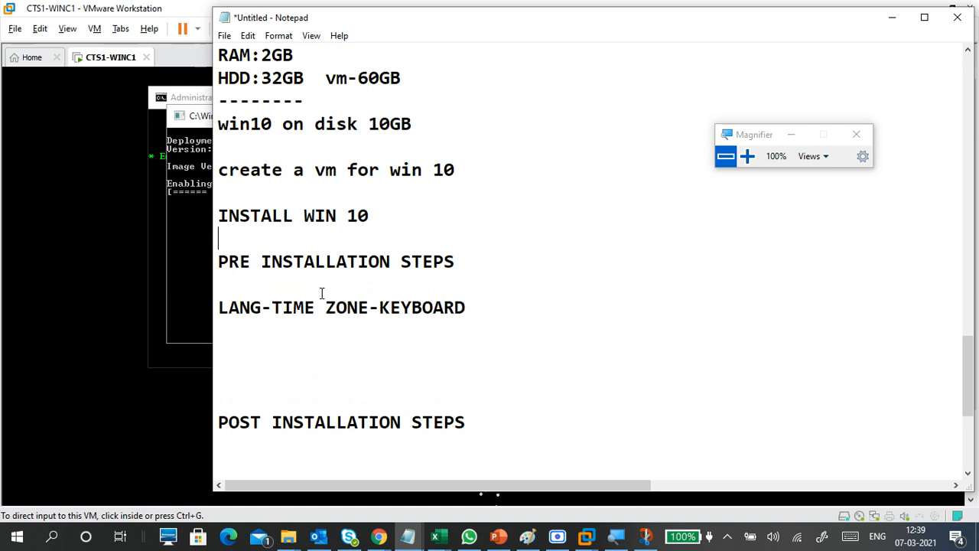
pyautogui.press('Up')
pyautogui.press('Up')
pyautogui.press('Up')
pyautogui.press('Up')
pyautogui.press('Up')
pyautogui.press('Up')
pyautogui.press('Up')
pyautogui.press('Up')
pyautogui.press('Up')
pyautogui.press('Up')
pyautogui.press('Up')
pyautogui.press('Up')
pyautogui.press('Up')
pyautogui.press('Down')
pyautogui.press('Down')
pyautogui.press('Down')
pyautogui.press('Down')
pyautogui.press('Down')
pyautogui.press('Down')
pyautogui.press('Down')
pyautogui.press('Down')
pyautogui.press('Down')
pyautogui.press('Down')
pyautogui.press('Down')
pyautogui.press('Down')
pyautogui.press('Down')
pyautogui.press('Down')
pyautogui.press('Down')
pyautogui.press('Down')
pyautogui.press('Down')
pyautogui.press('Down')
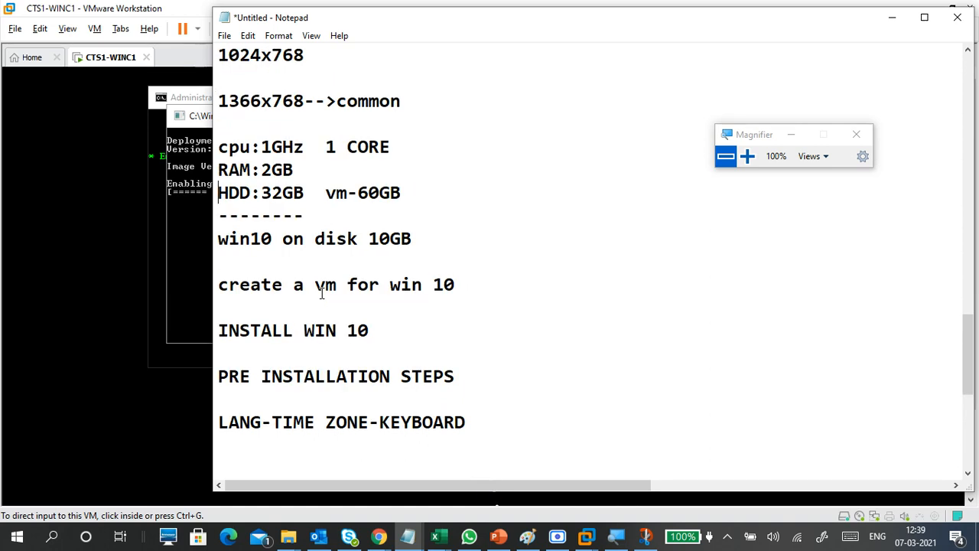
pyautogui.press('Down')
pyautogui.press('Up')
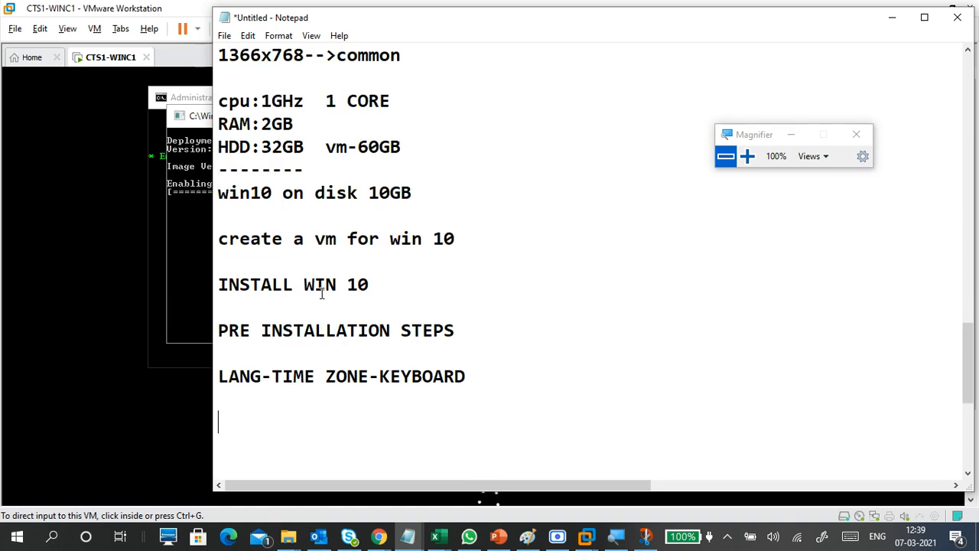
pyautogui.scroll(-2, 321, 294)
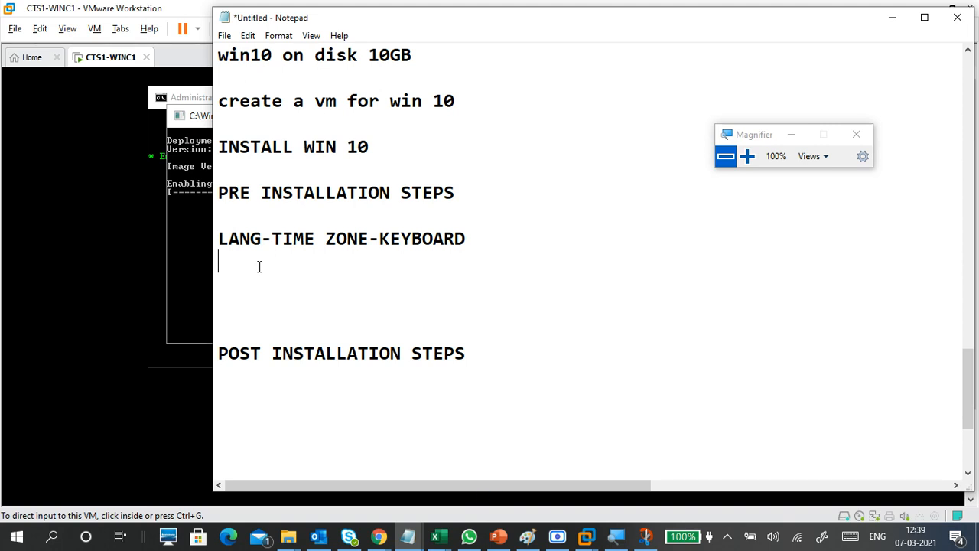
# Step: Add 'INSTALL' and 'SELECT OS' as the next two lines
pyautogui.write('INSTALL NOW')
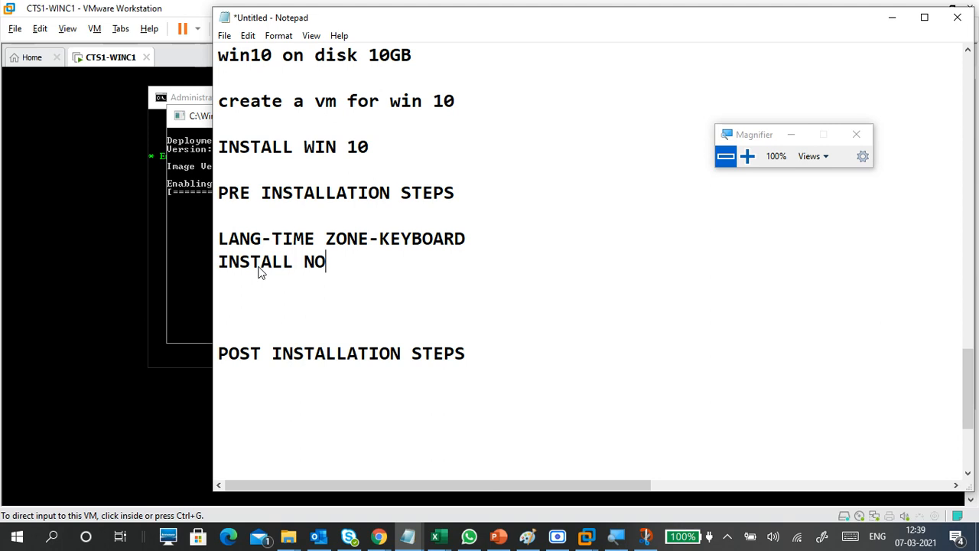
pyautogui.press('Return')
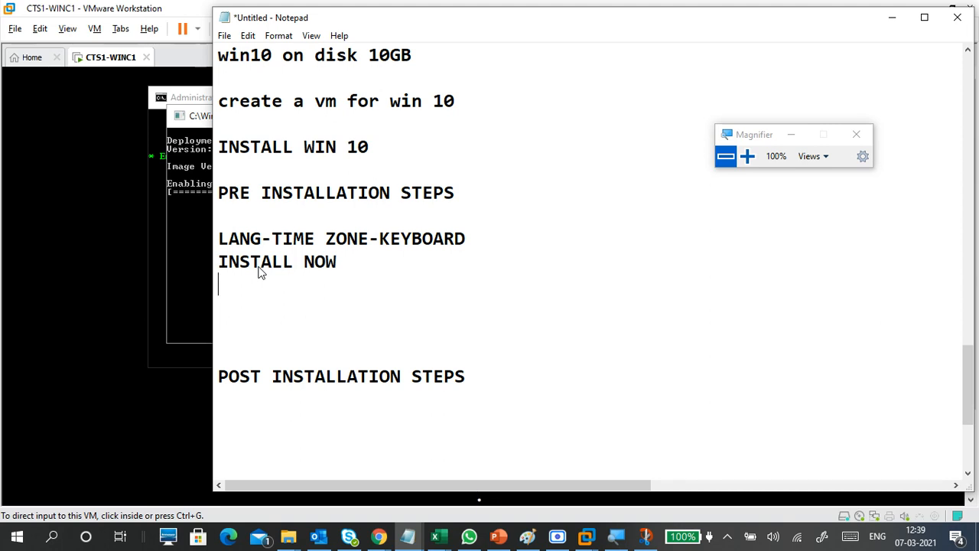
pyautogui.press('BackSpace')
pyautogui.press('BackSpace')
pyautogui.press('BackSpace')
pyautogui.press('BackSpace')
pyautogui.press('BackSpace')
pyautogui.press('Return')
pyautogui.write('SEL')
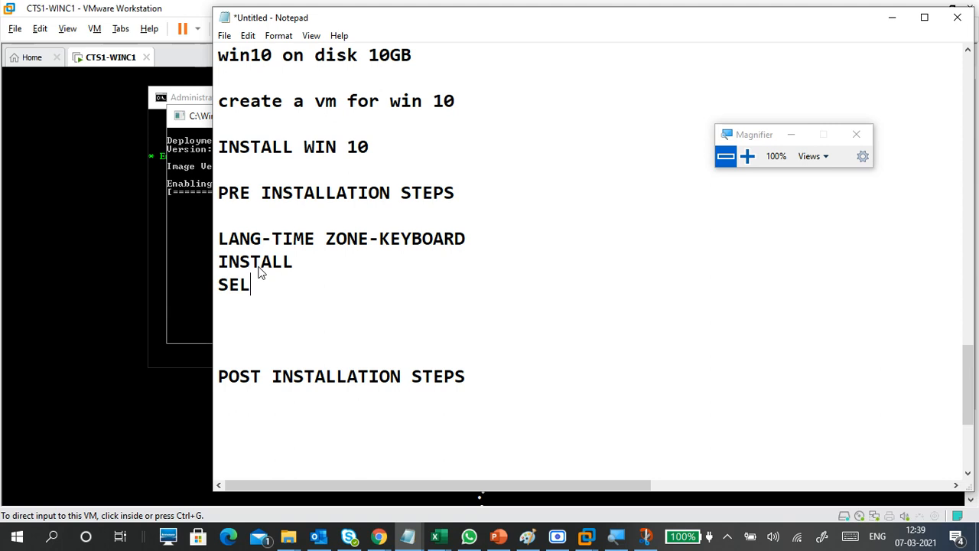
pyautogui.write('ECT OS')
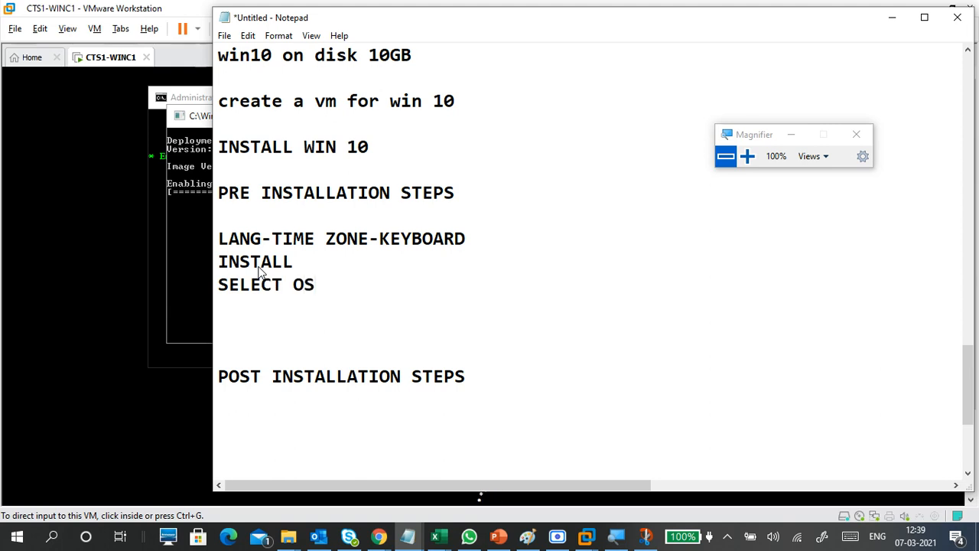
# Step: Add 'ENTER LIC KEY(IF REQUIRED)' below SELECT OS and start a new line
pyautogui.press('Return')
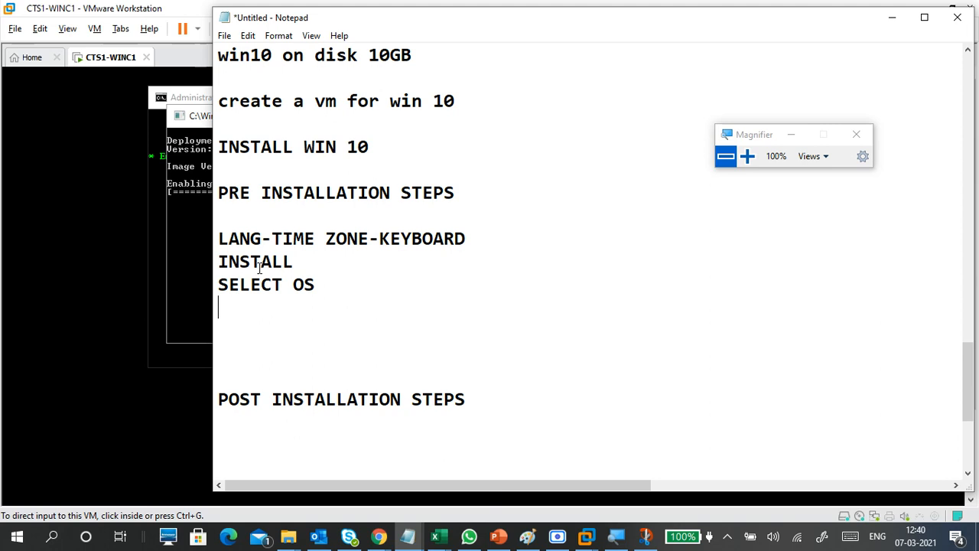
pyautogui.write('ENTER LIC KEY(')
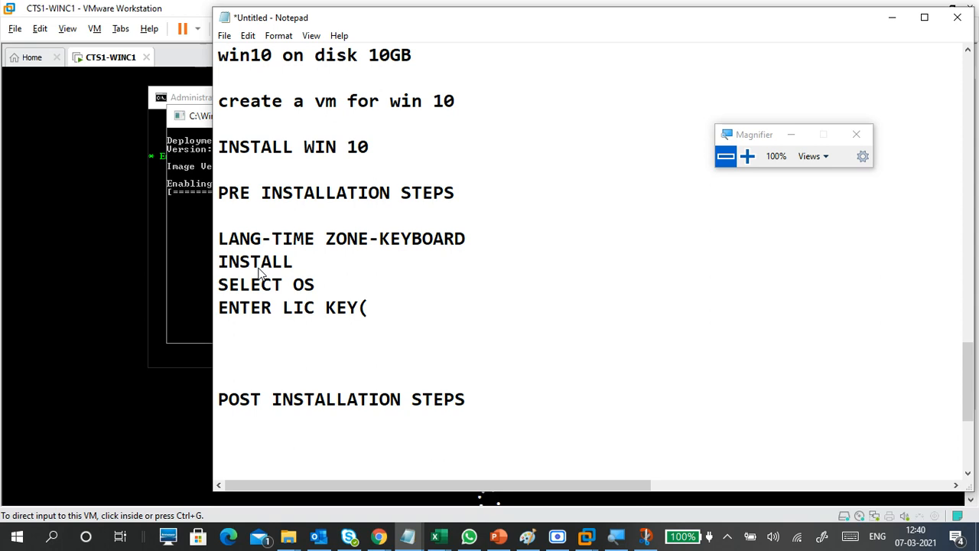
pyautogui.write('IF IT ASKING')
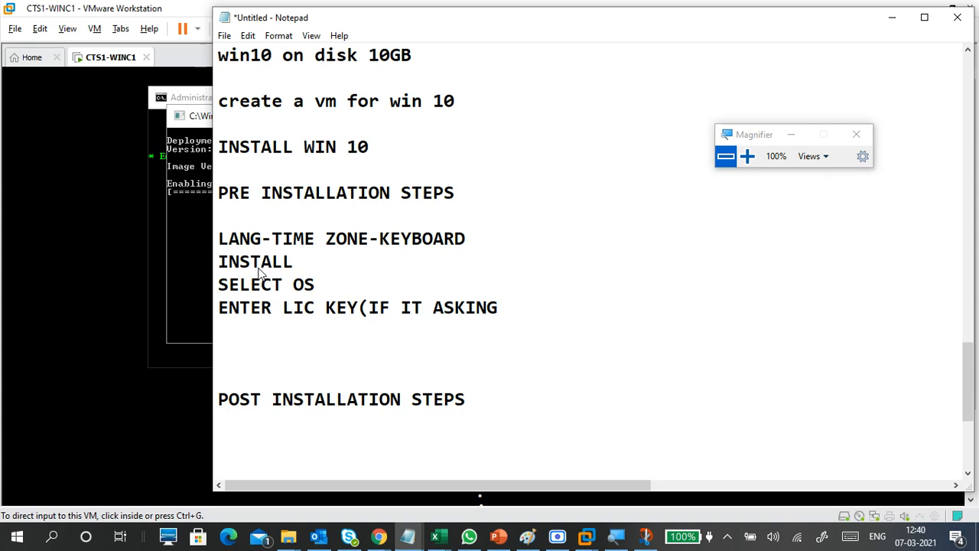
pyautogui.press('BackSpace')
pyautogui.press('BackSpace')
pyautogui.press('BackSpace')
pyautogui.press('BackSpace')
pyautogui.press('BackSpace')
pyautogui.press('BackSpace')
pyautogui.press('BackSpace')
pyautogui.press('BackSpace')
pyautogui.press('BackSpace')
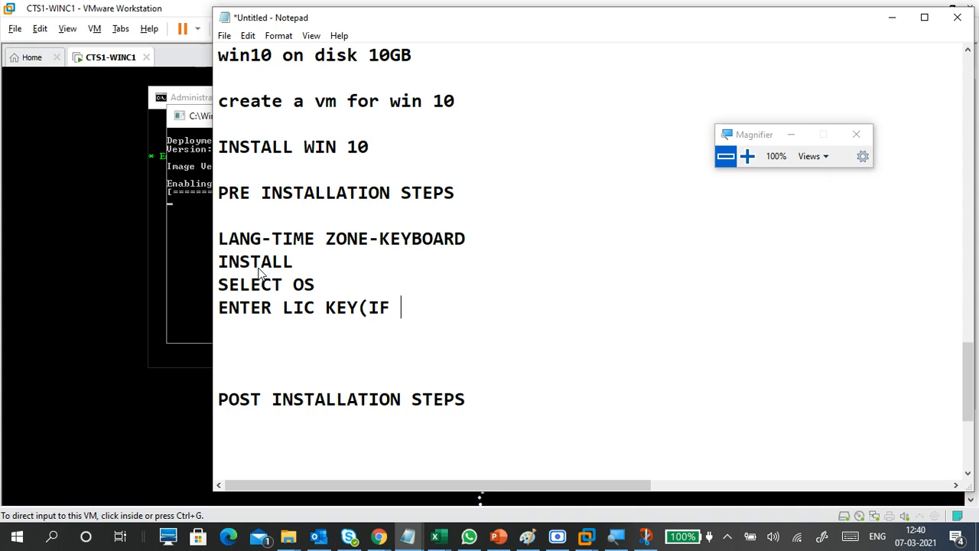
pyautogui.write('REQUIRE')
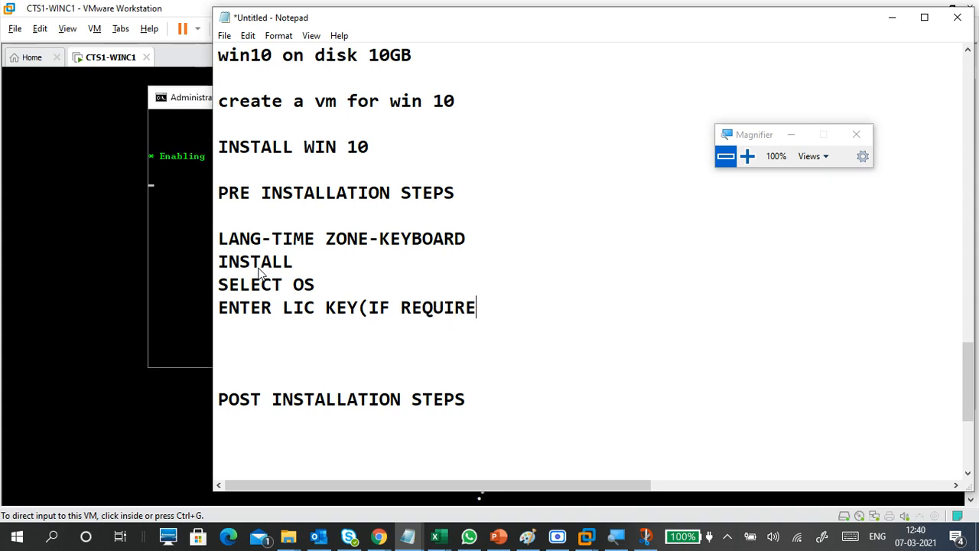
pyautogui.write('D)')
pyautogui.press('Return')
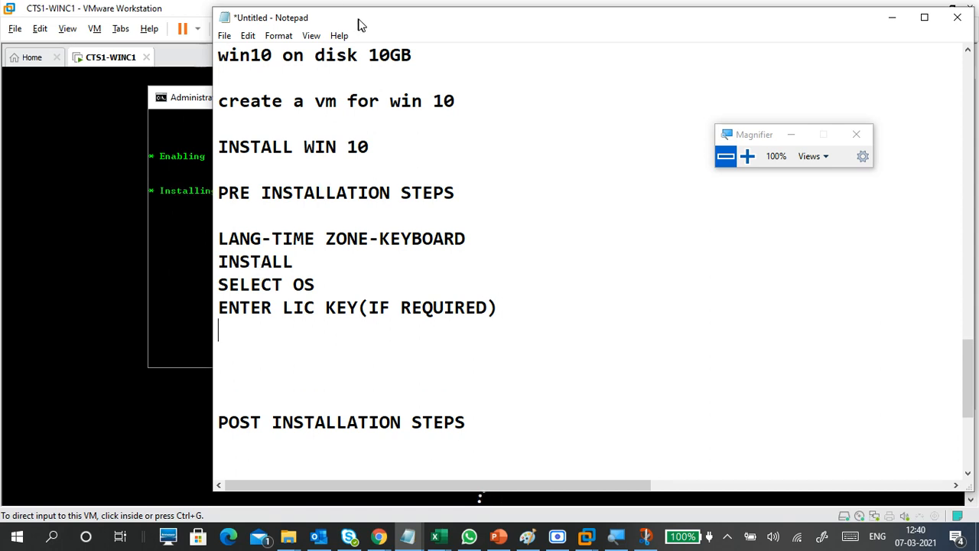
# Step: Add 'ACCEPT LIC' and 'CUSTOM' lines, prefixing the licence-key line with ##
pyautogui.moveTo(358, 21); pyautogui.dragTo(317, 26)
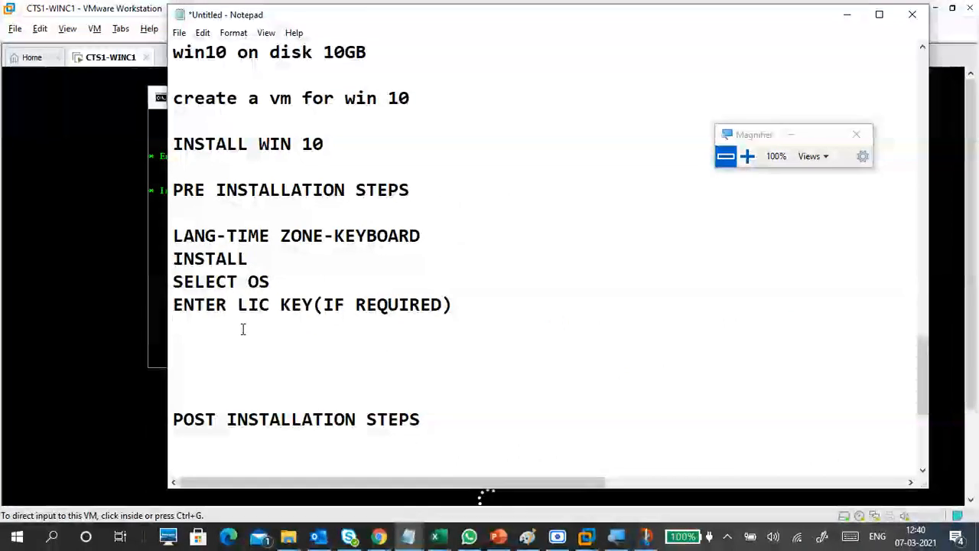
pyautogui.write('ACCE')
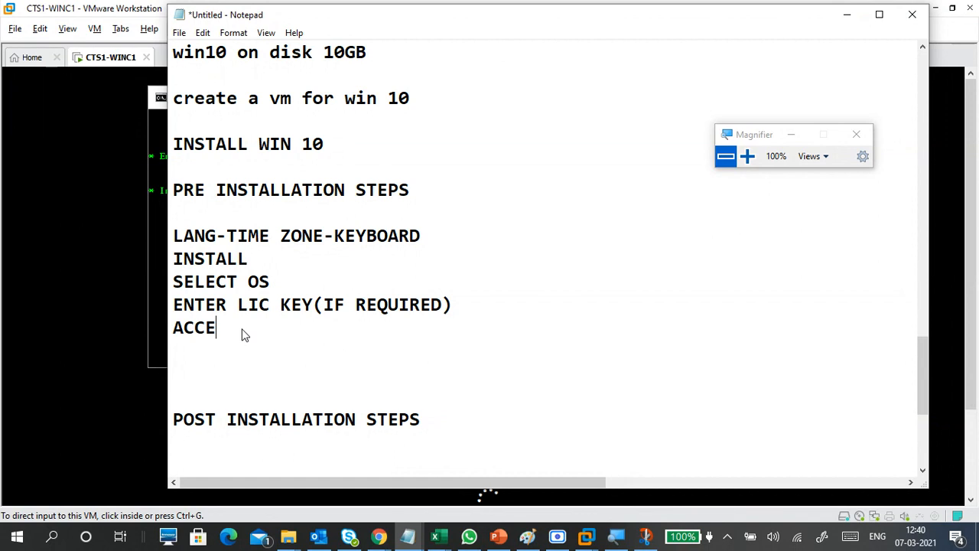
pyautogui.write('PT')
pyautogui.click(174, 304)
pyautogui.write('##')
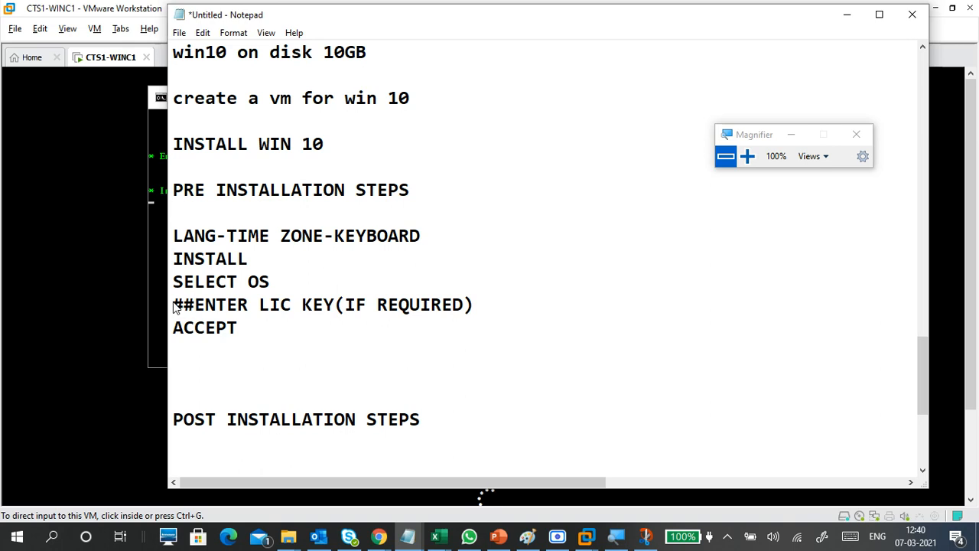
pyautogui.click(252, 332)
pyautogui.write('LIC')
pyautogui.press('Return')
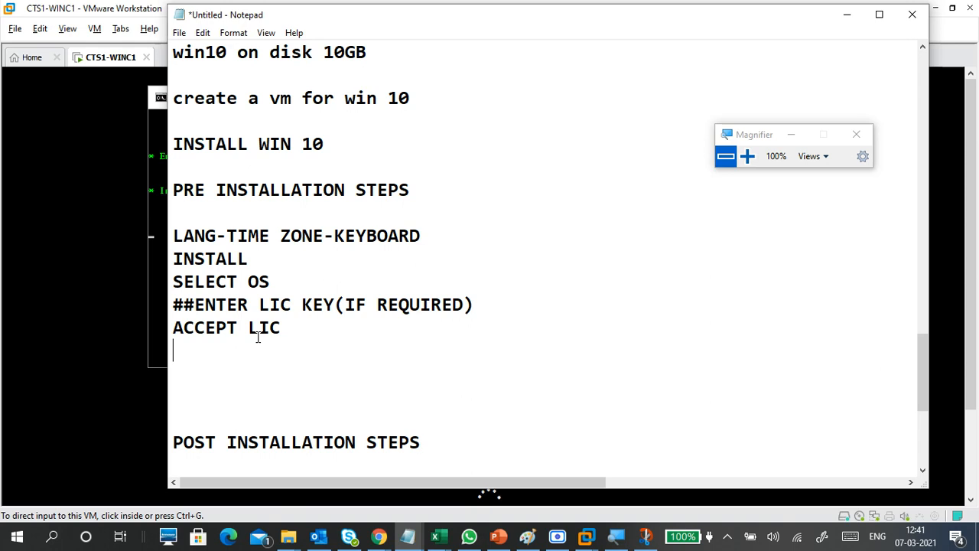
pyautogui.write('CUSTOM')
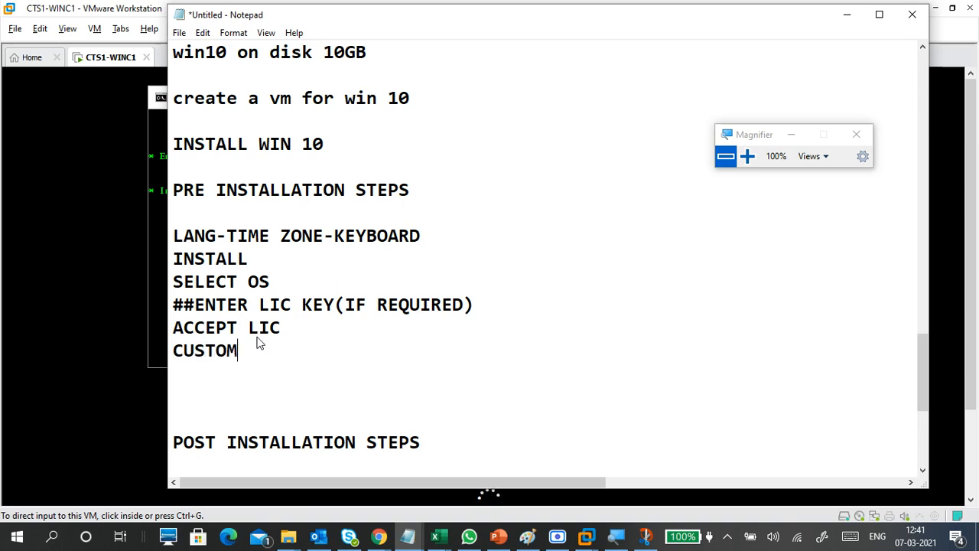
pyautogui.click(648, 538)
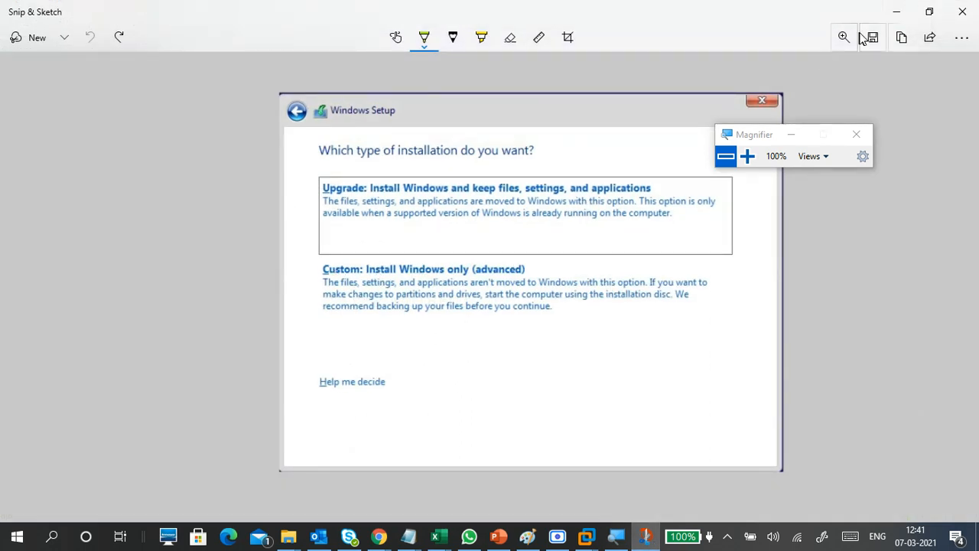
pyautogui.click(895, 12)
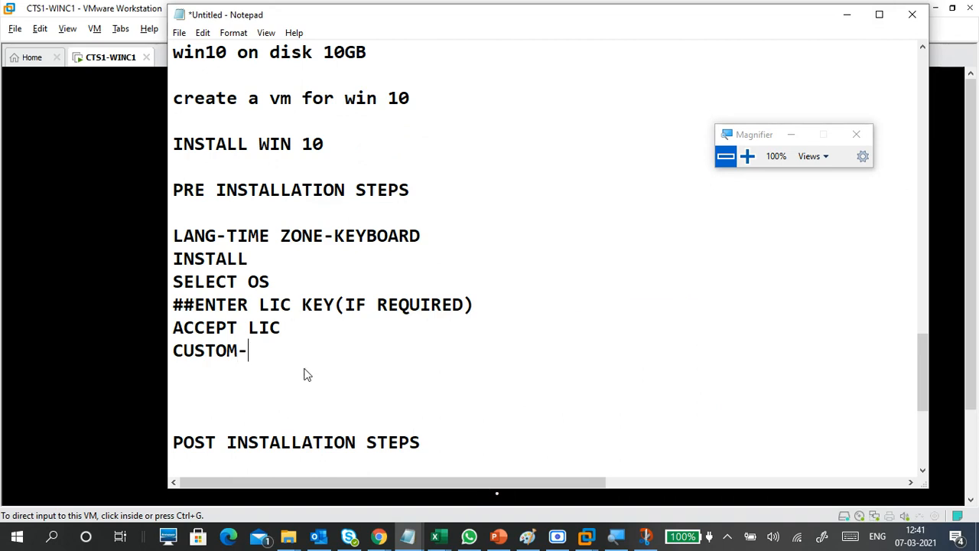
# Step: Finish the line as 'CUSTOM-FRESH OR REPLACE OS', start a new line, and move Notepad aside
pyautogui.write('FRESH OR RE')
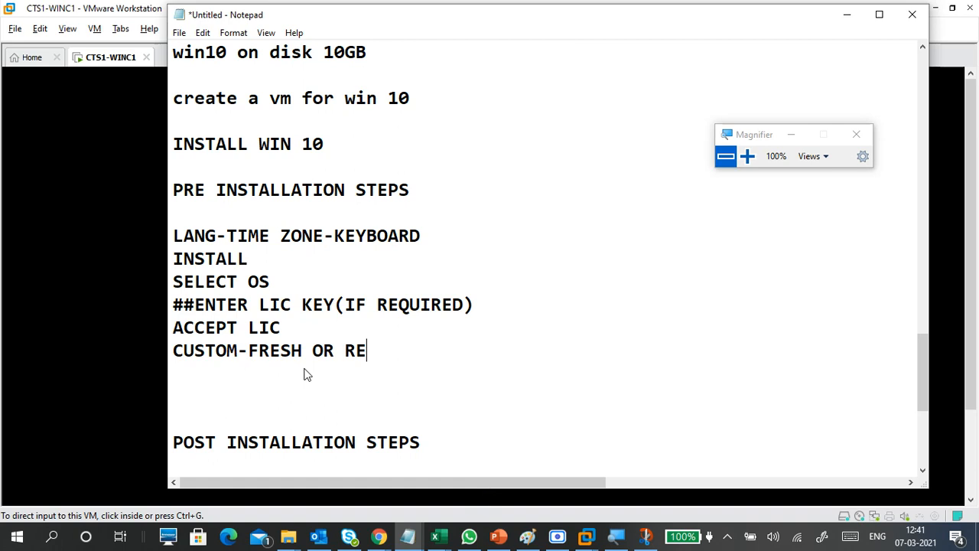
pyautogui.write('PLACE ')
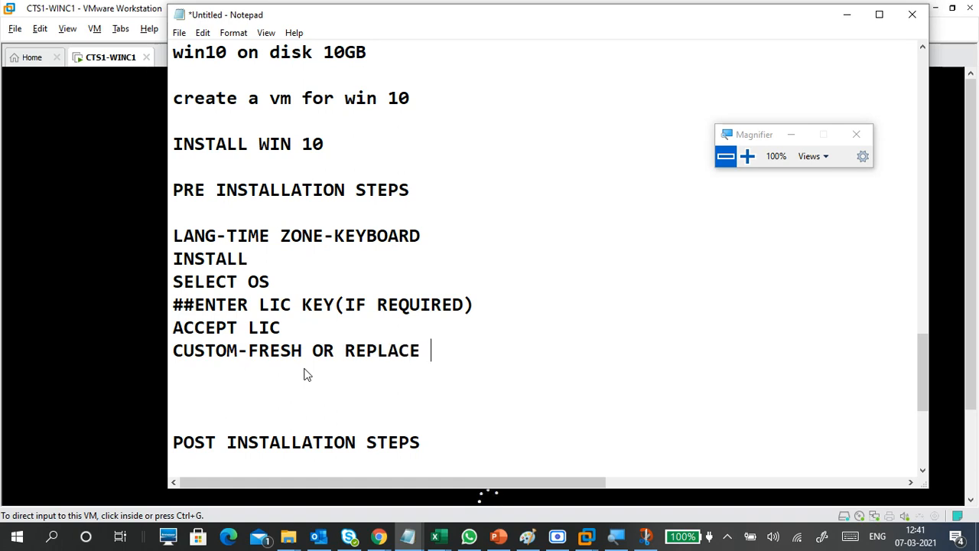
pyautogui.write('OS')
pyautogui.press('Return')
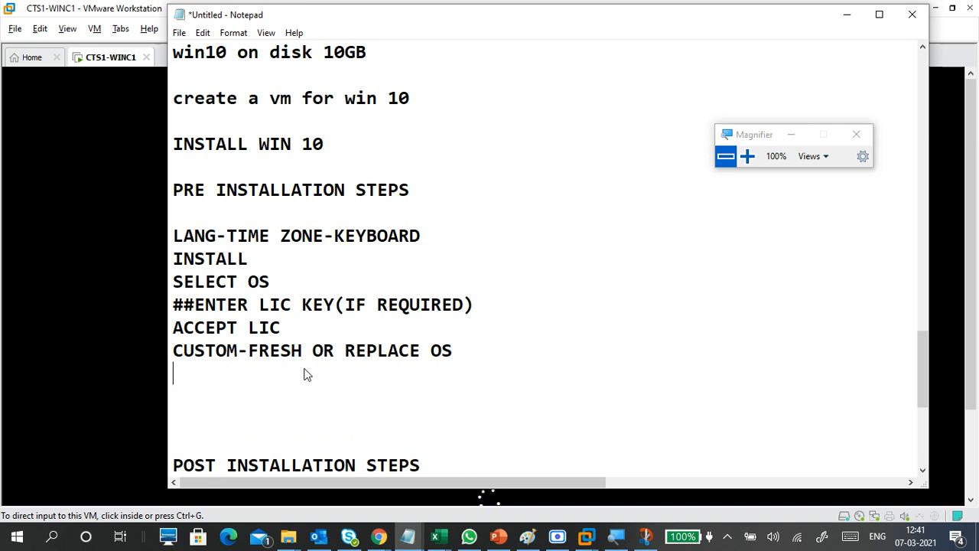
pyautogui.moveTo(309, 20); pyautogui.dragTo(371, 13)
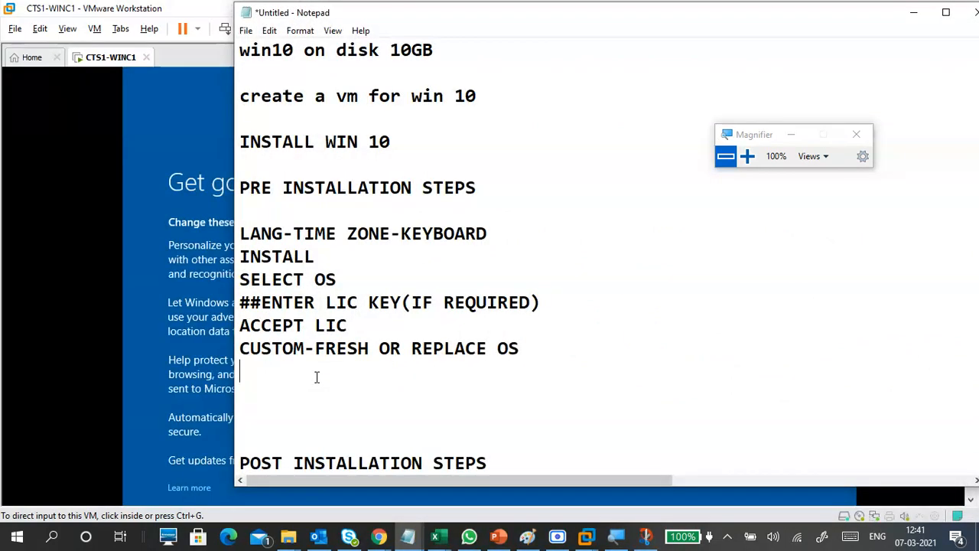
# Step: Hide the notes, magnify the screen to 125%, and give input to the VM
pyautogui.click(912, 13)
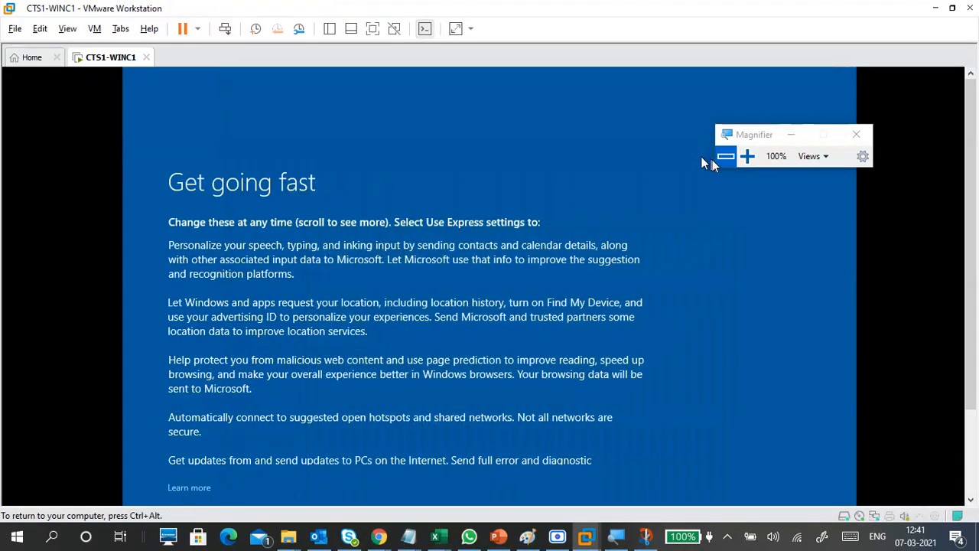
pyautogui.click(747, 156)
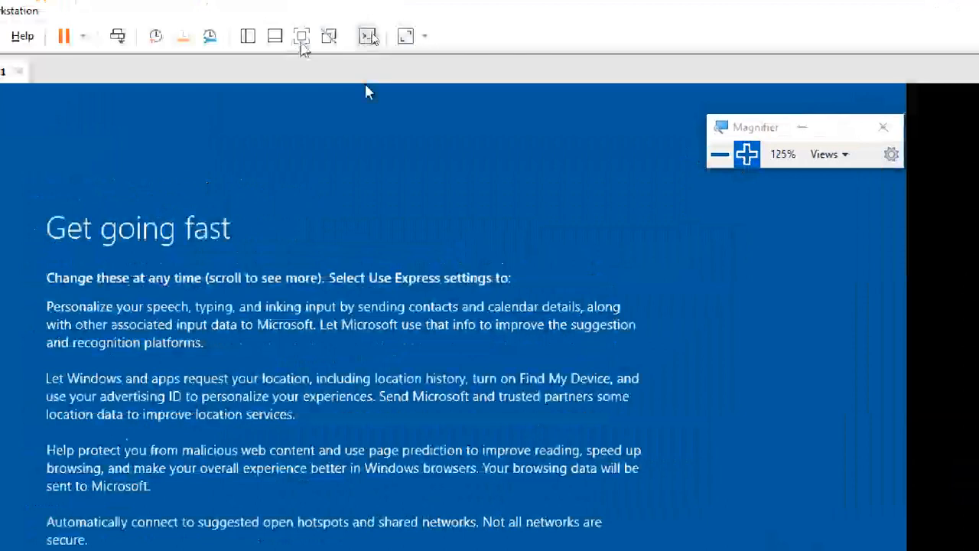
pyautogui.click(365, 92)
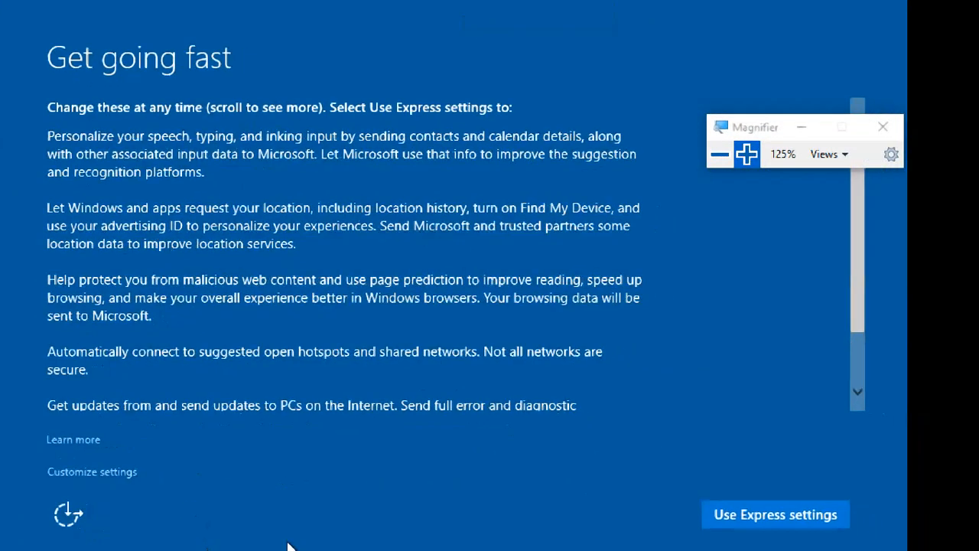
# Step: Accept Use Express settings, restore 100% magnification, and exit full-screen mode
pyautogui.click(795, 520)
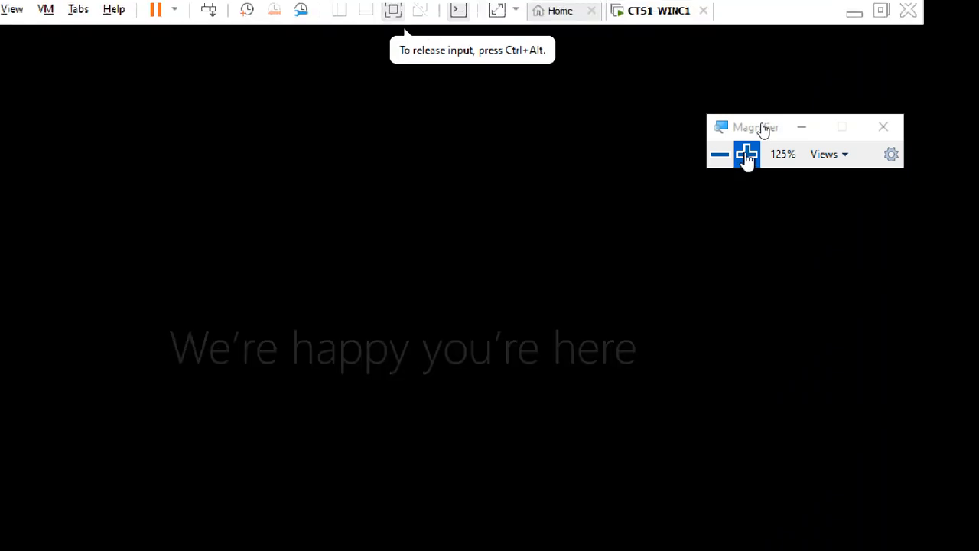
pyautogui.click(719, 153)
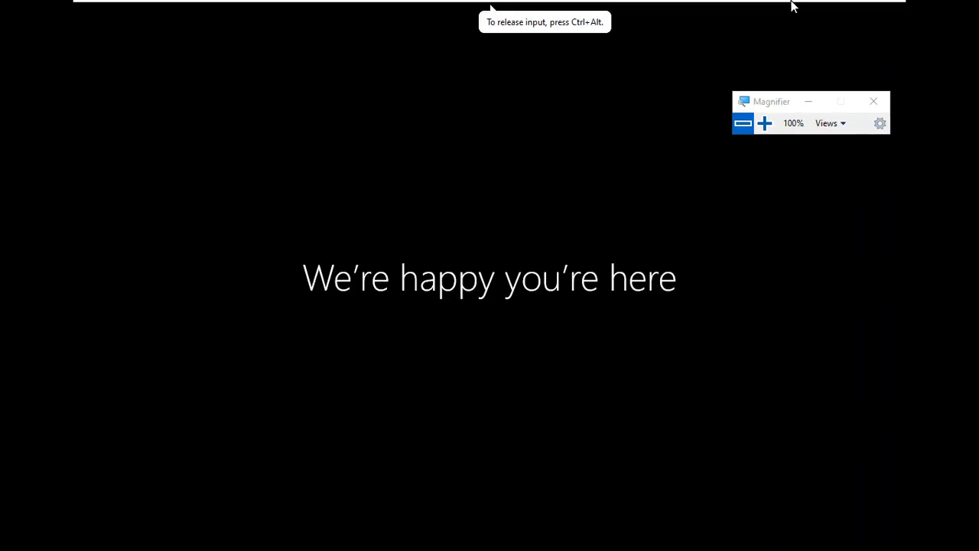
pyautogui.moveTo(791, 6)
pyautogui.click(873, 7)
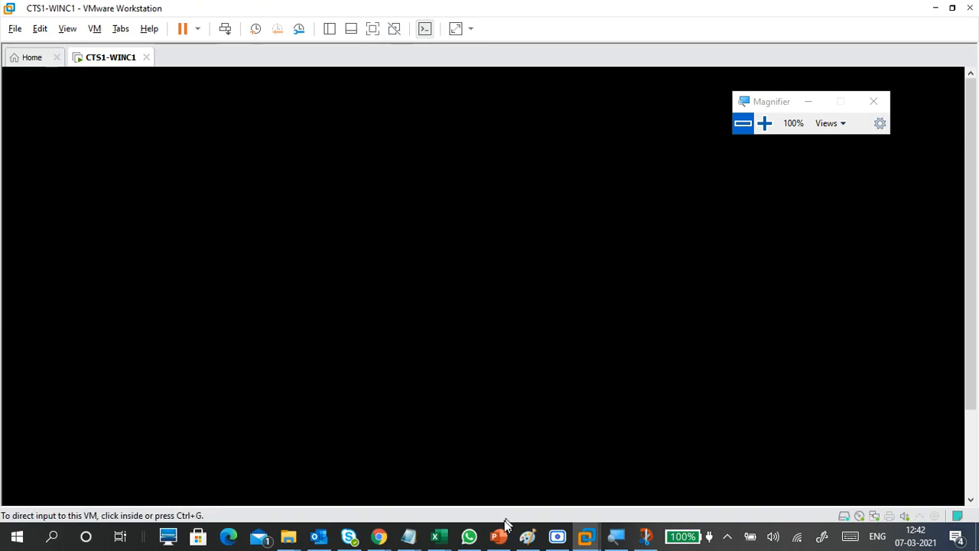
# Step: Bring the Notepad notes back and reposition the window toward the upper right
pyautogui.moveTo(406, 534)
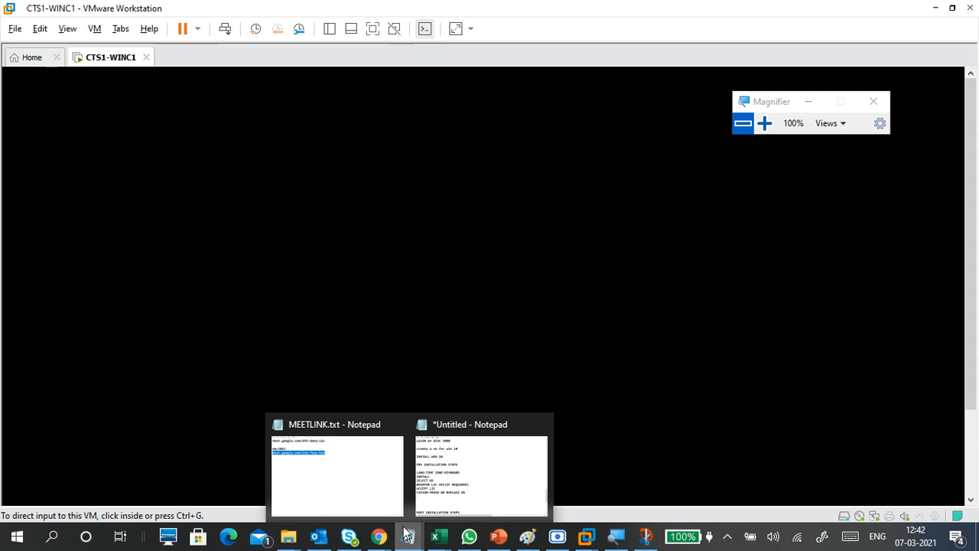
pyautogui.click(459, 485)
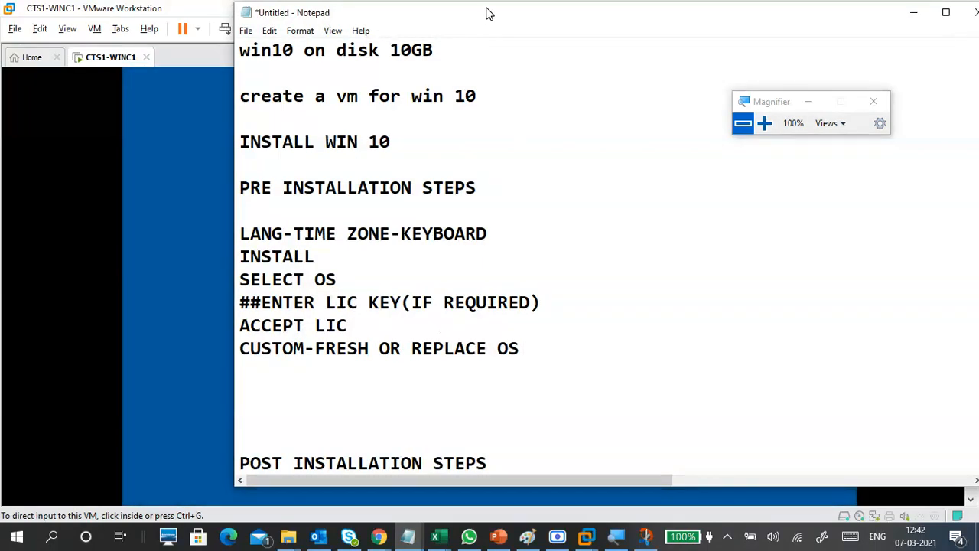
pyautogui.moveTo(484, 13); pyautogui.dragTo(680, 29)
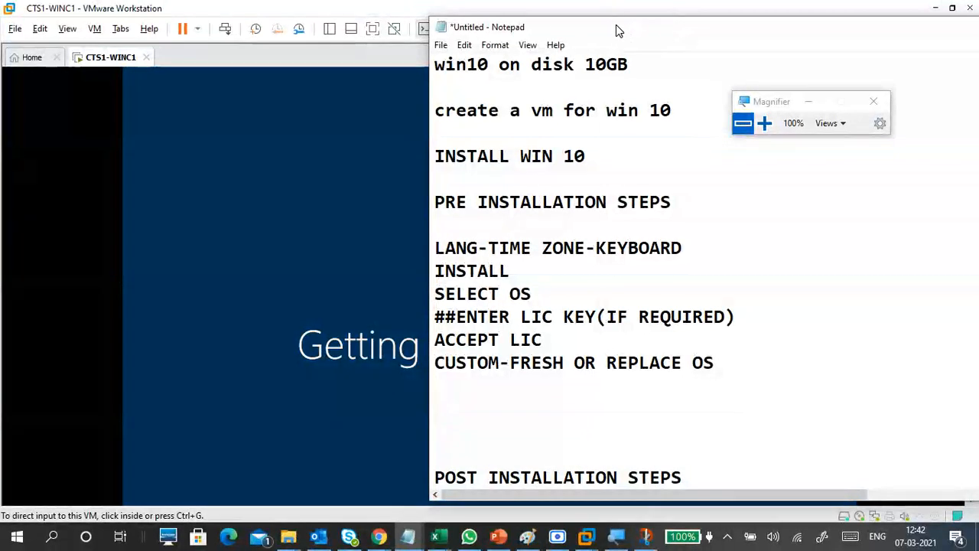
pyautogui.moveTo(618, 28); pyautogui.dragTo(614, 12)
# Step: Type 'DISK PARTITION-CLICK ON DISK- NEW - APPLY' below the CUSTOM line, fixing typos
pyautogui.click(474, 374)
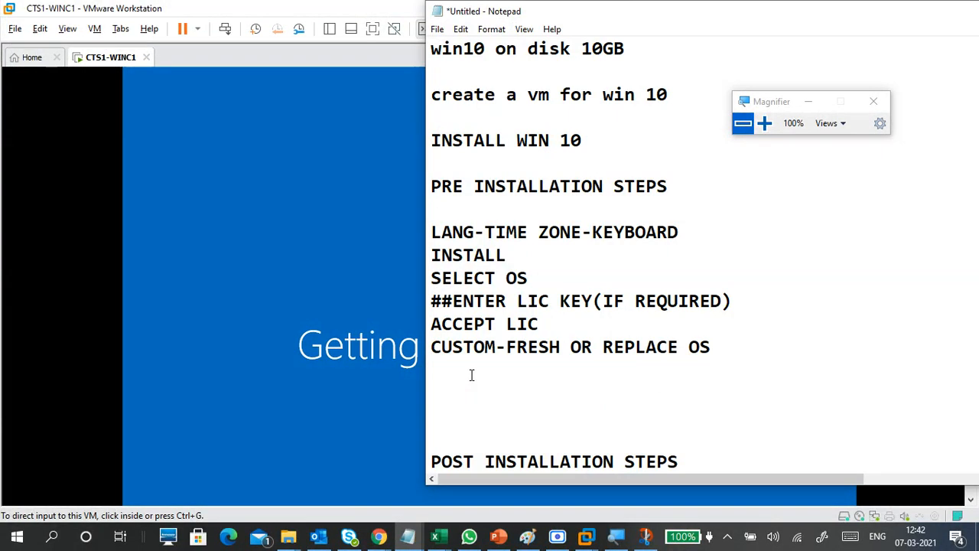
pyautogui.write('DISK PARTION')
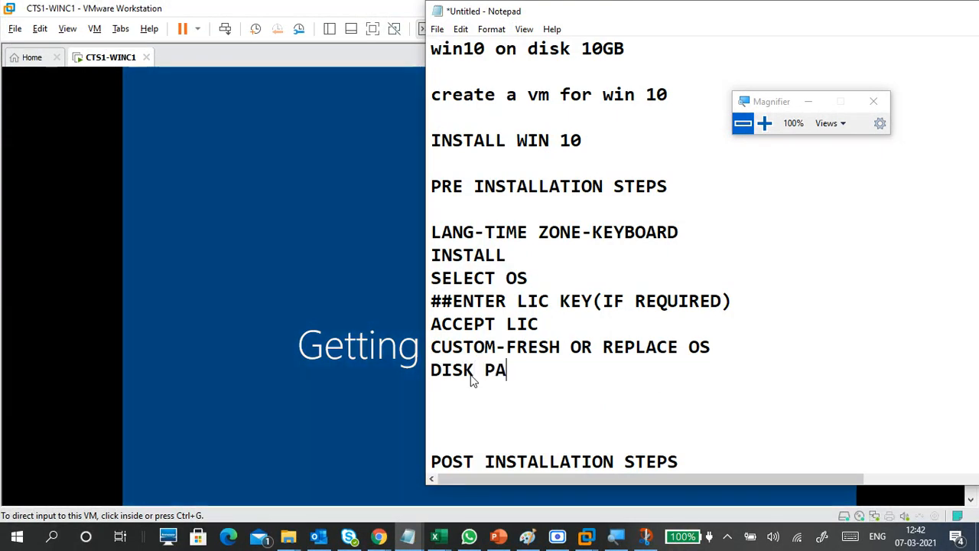
pyautogui.press('BackSpace')
pyautogui.press('BackSpace')
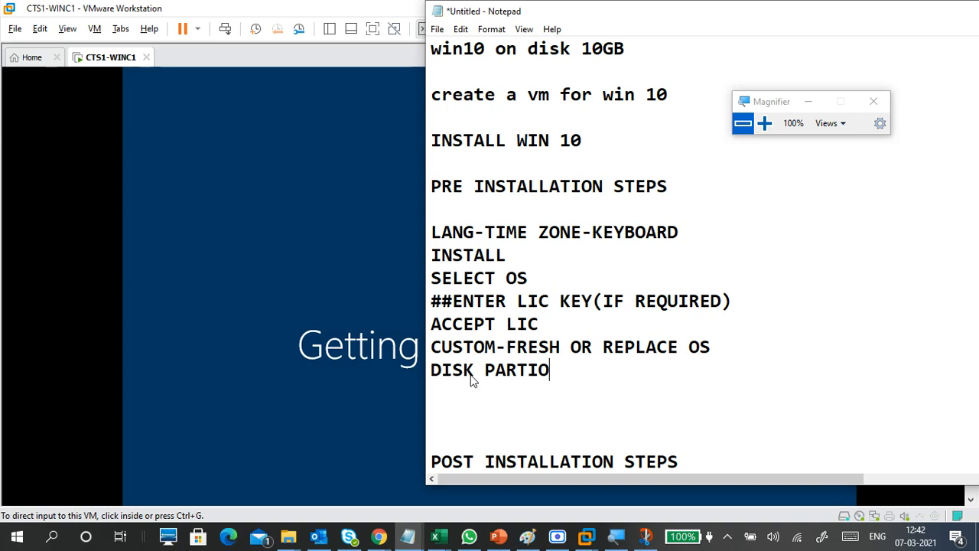
pyautogui.press('BackSpace')
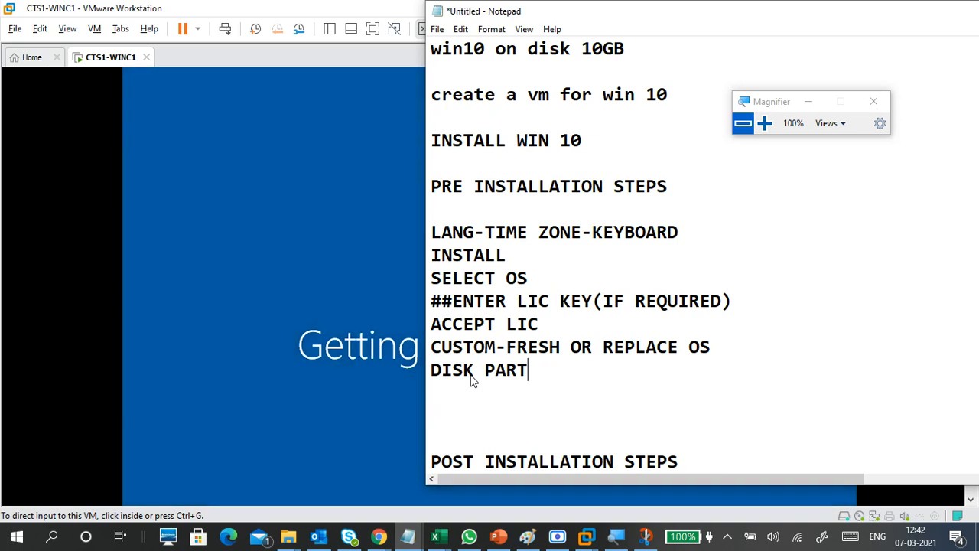
pyautogui.write('ITION')
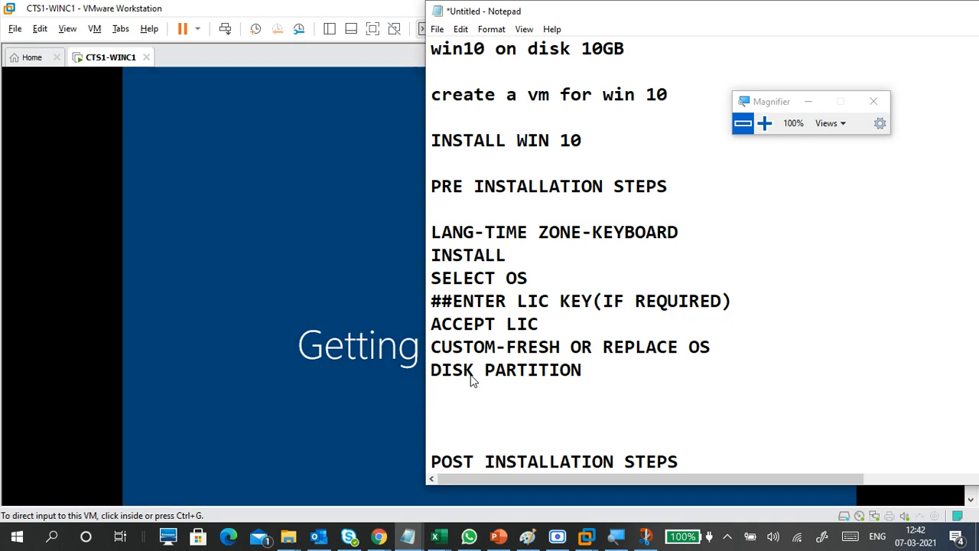
pyautogui.write('-SE')
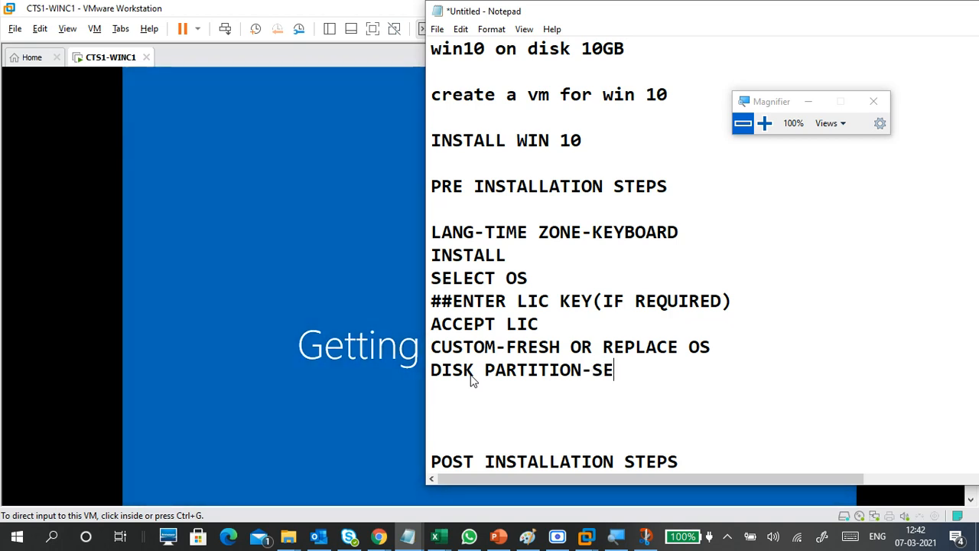
pyautogui.press('BackSpace')
pyautogui.press('BackSpace')
pyautogui.write('CLICK ON')
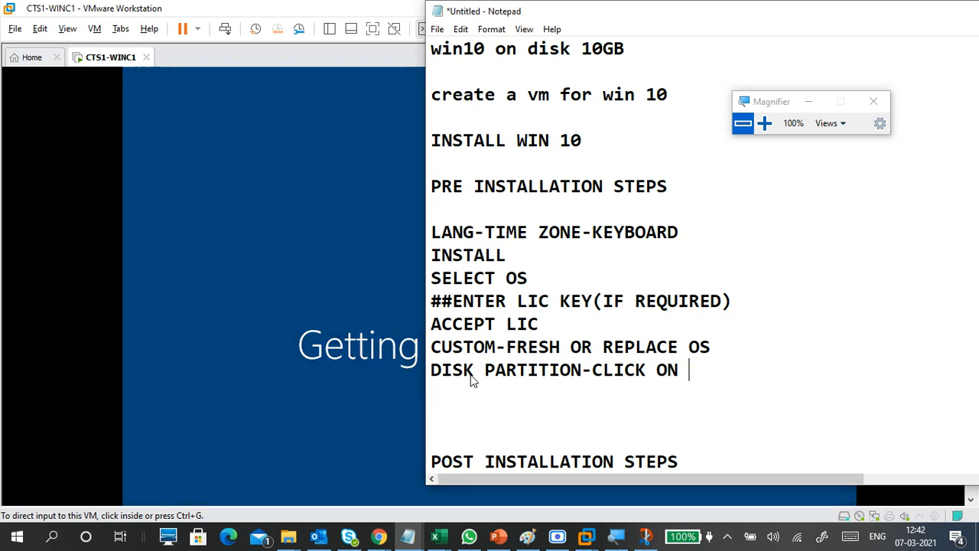
pyautogui.write(' DISK')
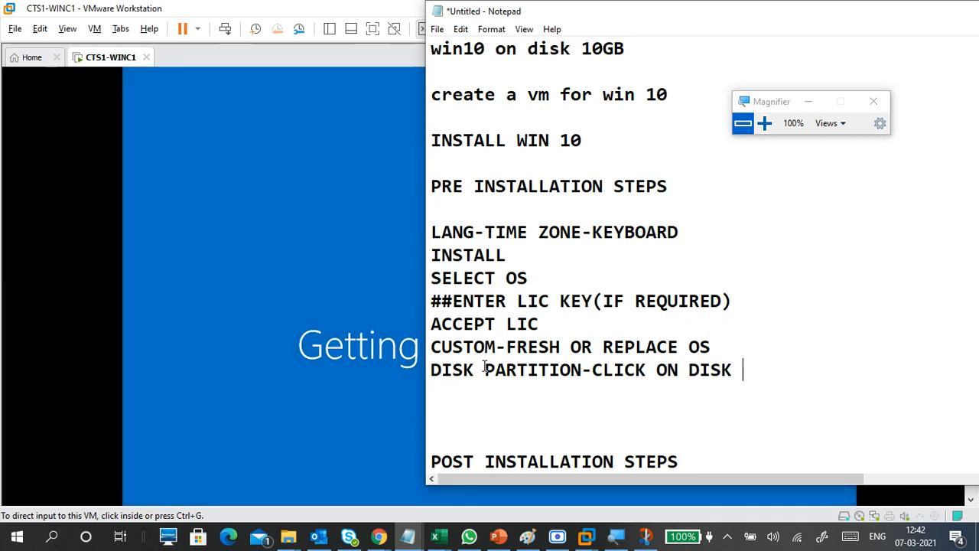
pyautogui.write('NEX')
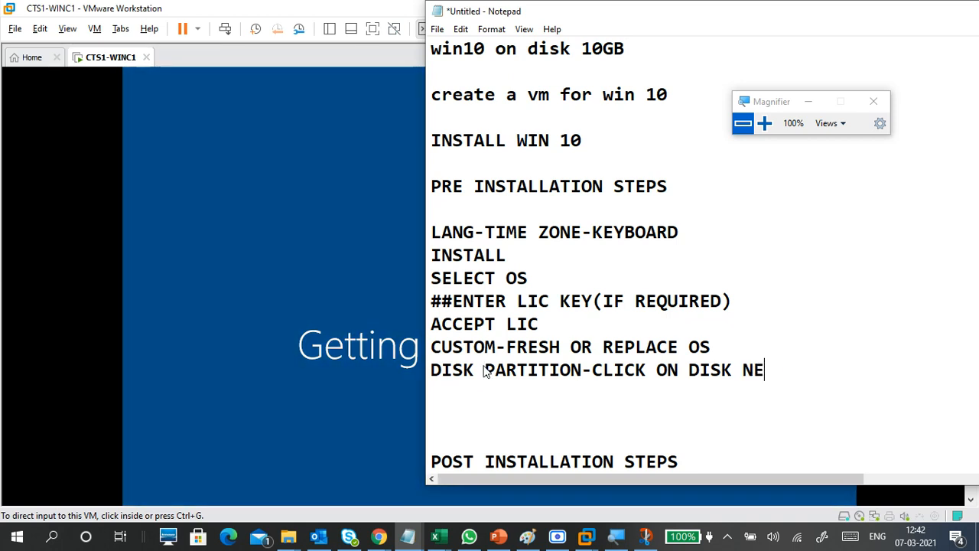
pyautogui.press('BackSpace')
pyautogui.press('BackSpace')
pyautogui.press('BackSpace')
pyautogui.press('BackSpace')
pyautogui.press('BackSpace')
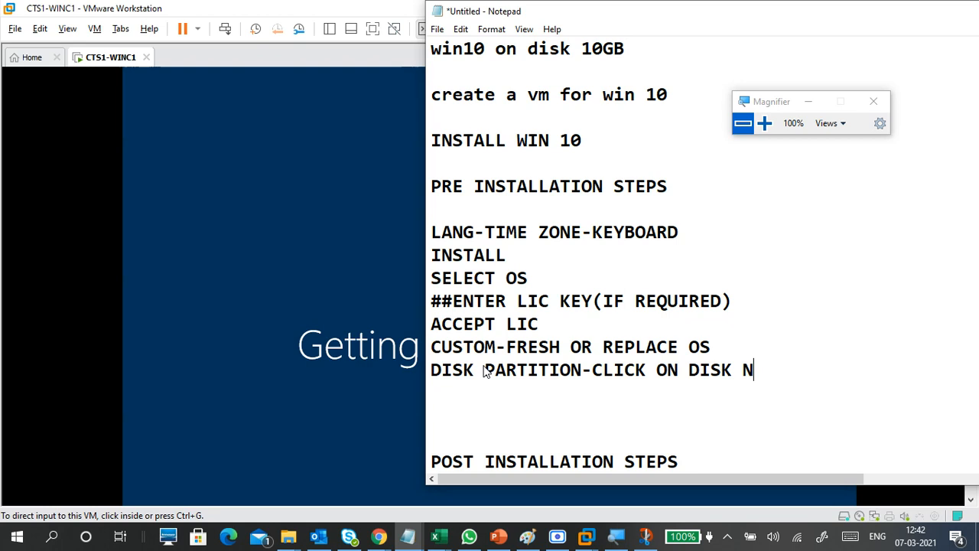
pyautogui.write('- NEW ')
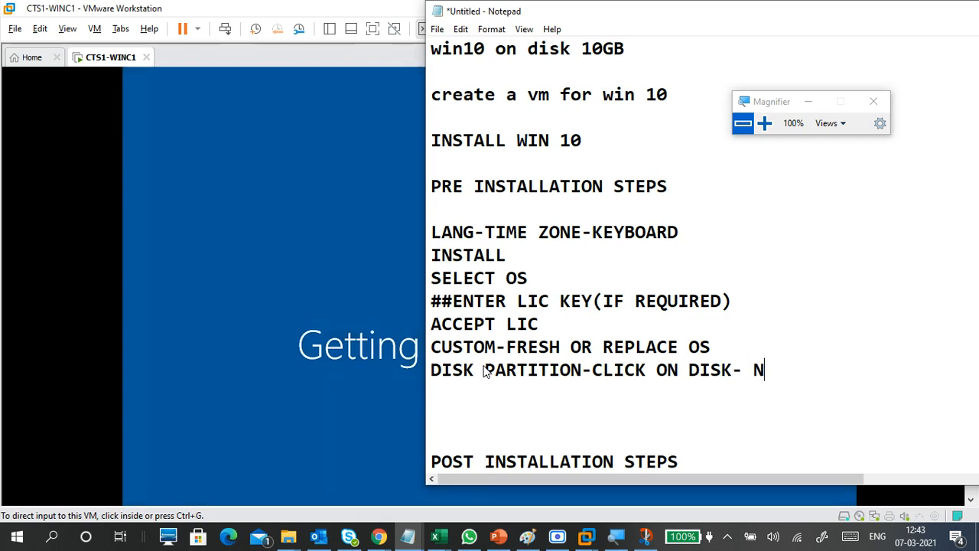
pyautogui.write('- APPLY')
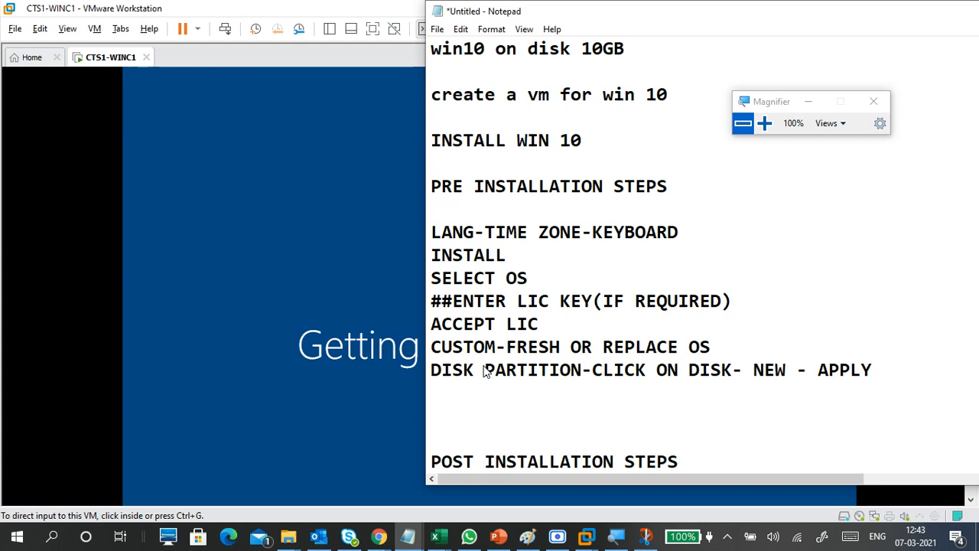
# Step: Add a 'NEXT' line beneath it and remove the extra blank line
pyautogui.press('Return')
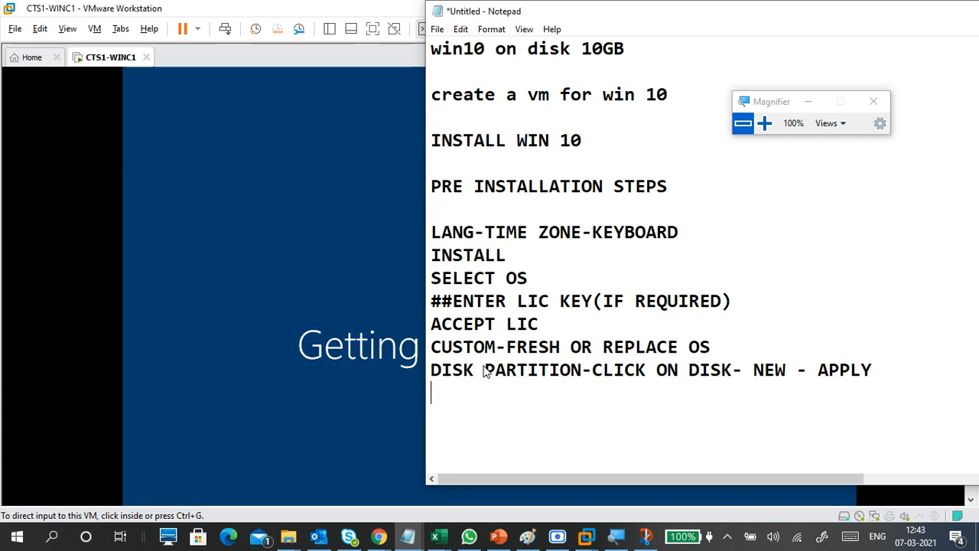
pyautogui.write('NEXT')
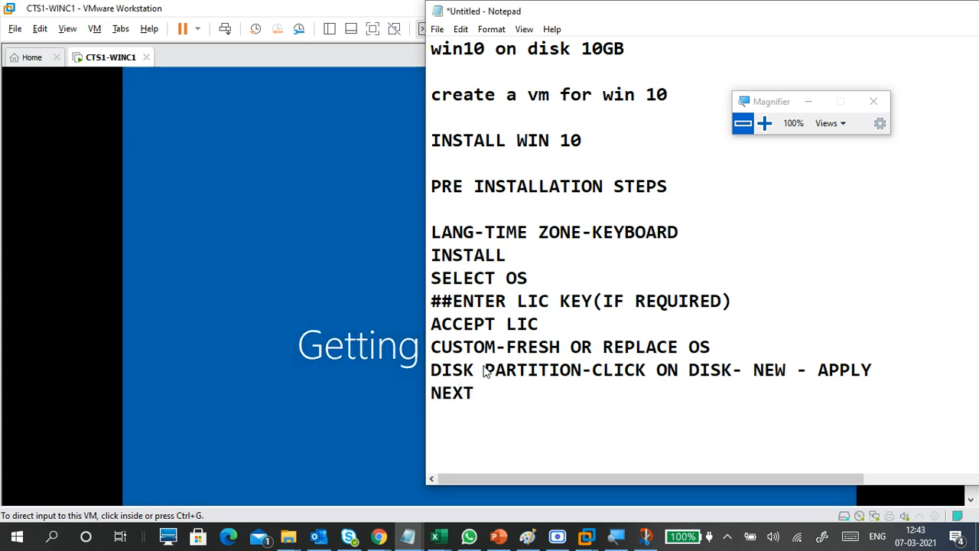
pyautogui.press('Down')
pyautogui.press('Delete')
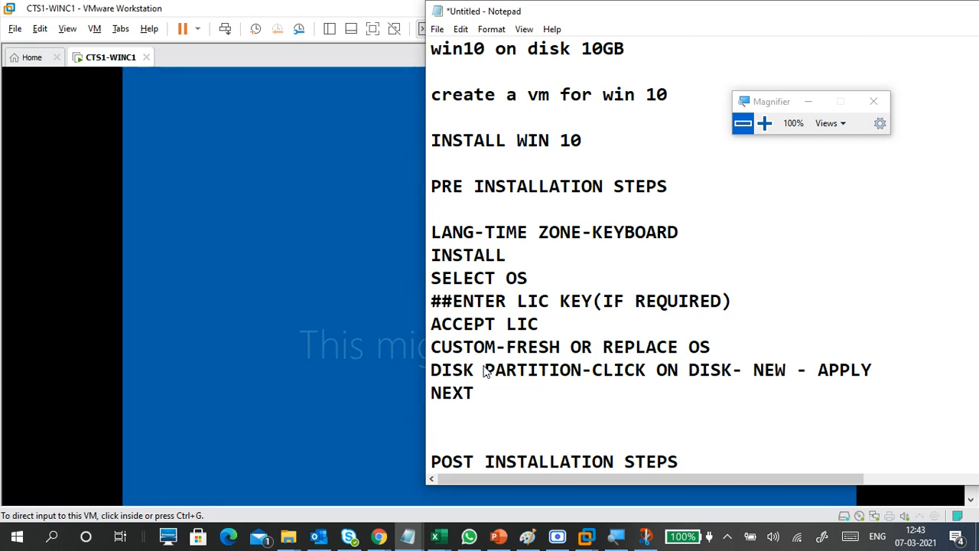
pyautogui.scroll(-3, 493, 390)
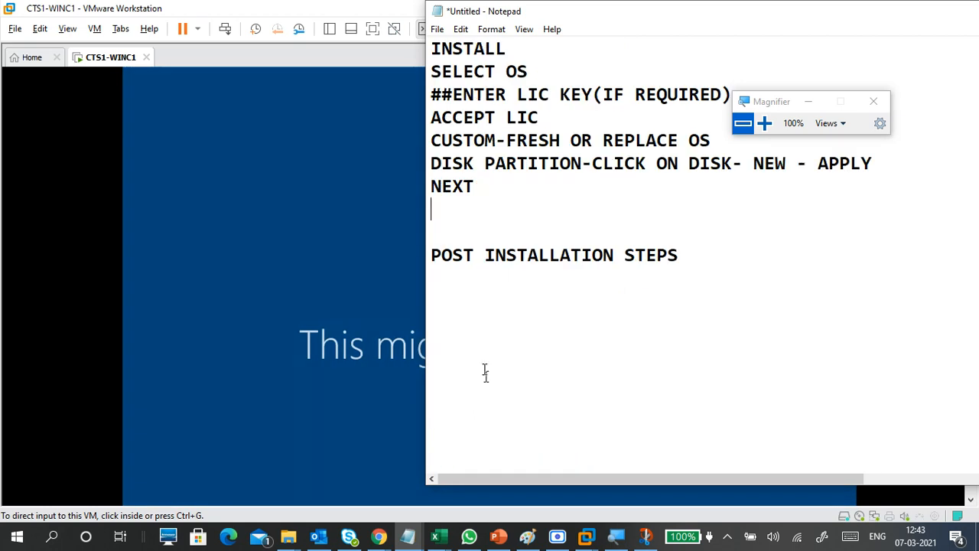
# Step: Enter 'USE EXPRESS SETTING' as the first line under POST INSTALLATION STEPS
pyautogui.click(497, 276)
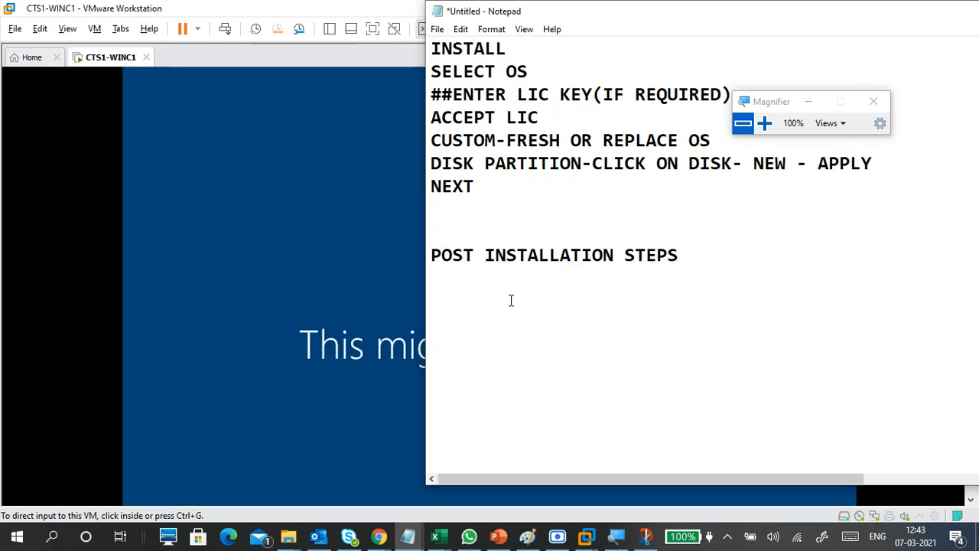
pyautogui.write('USE E')
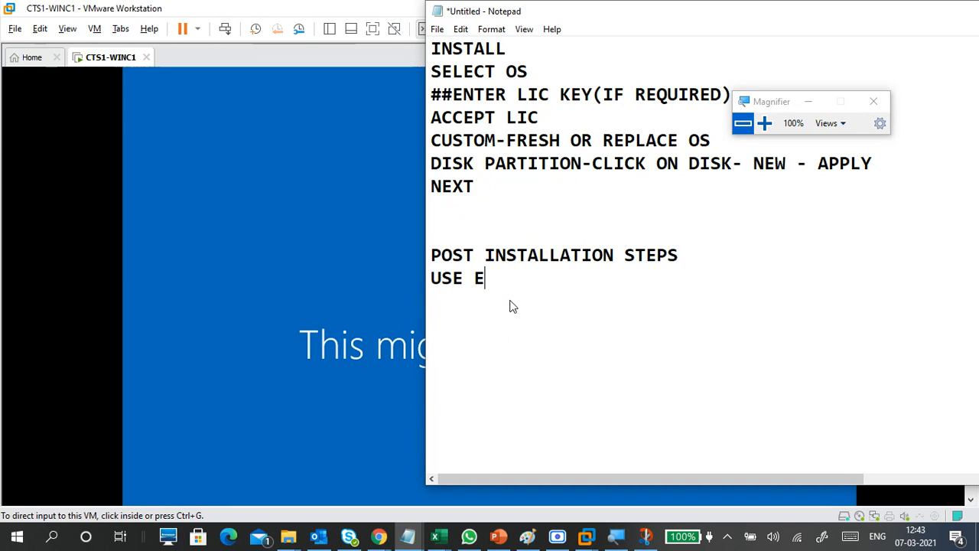
pyautogui.write('XPRESS')
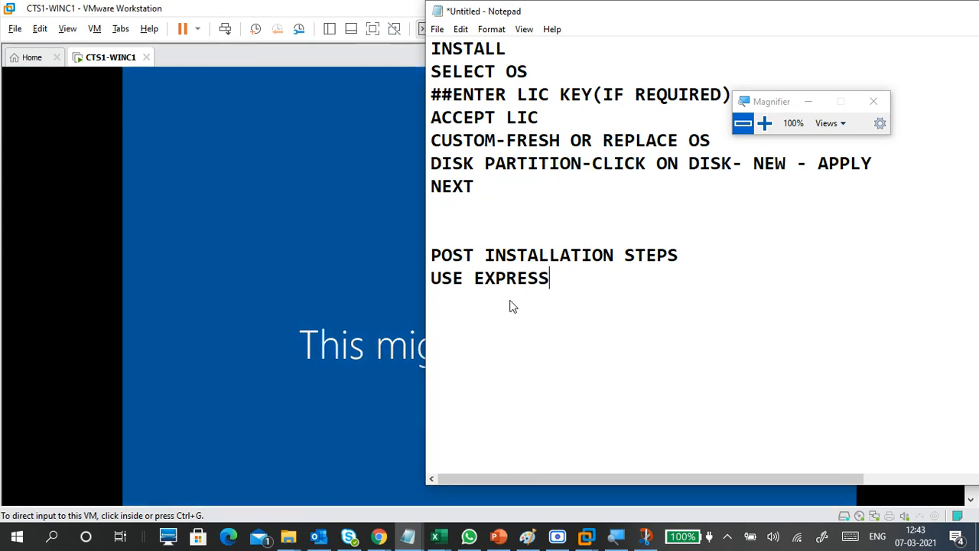
pyautogui.write('TTING')
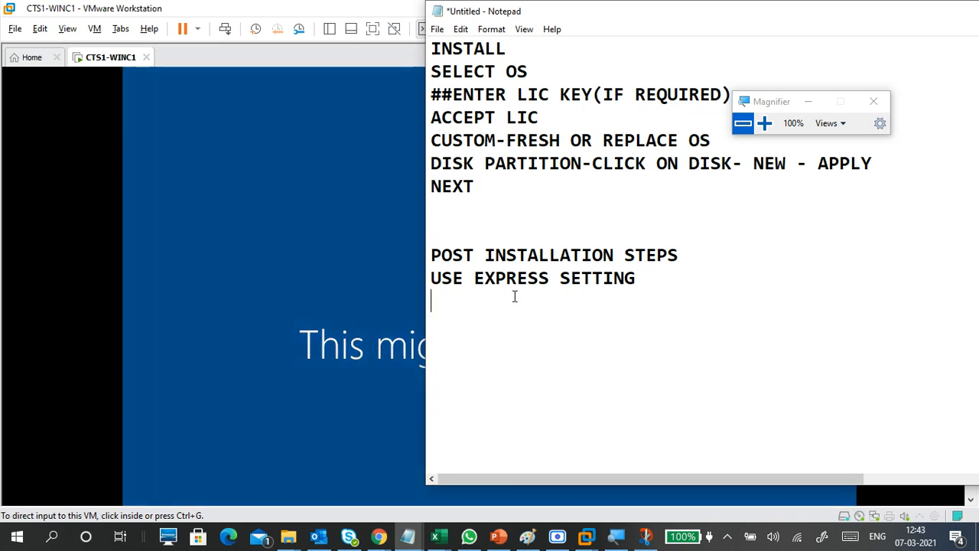
# Step: Minimize the notes, release input from the VM with Ctrl+Alt, and restore Notepad
pyautogui.moveTo(772, 18); pyautogui.dragTo(461, 43)
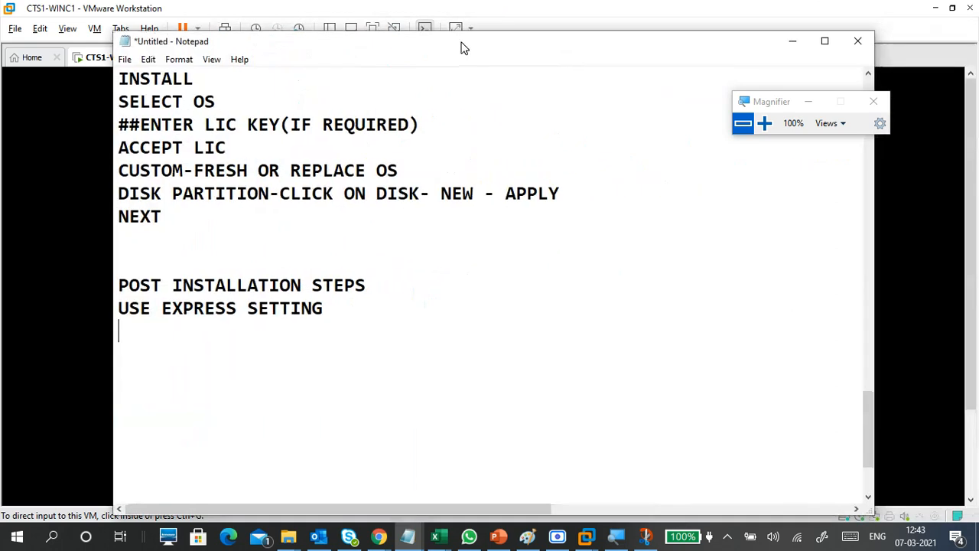
pyautogui.click(791, 41)
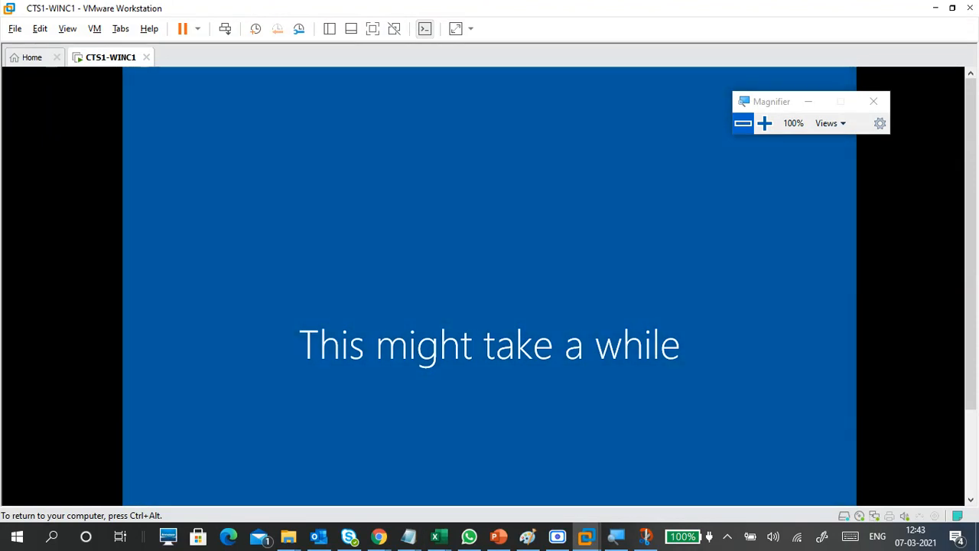
pyautogui.hotkey('ctrl', 'alt')
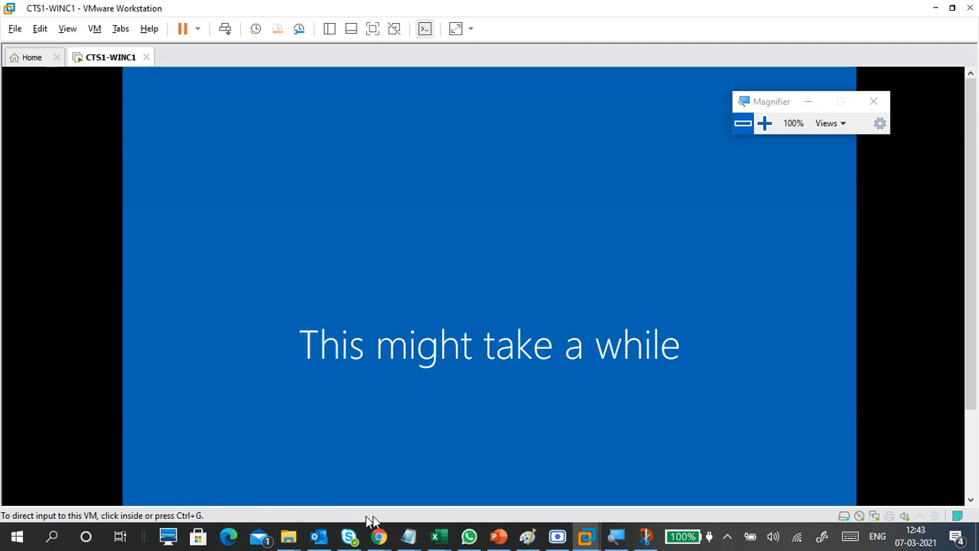
pyautogui.moveTo(408, 536)
pyautogui.click(462, 496)
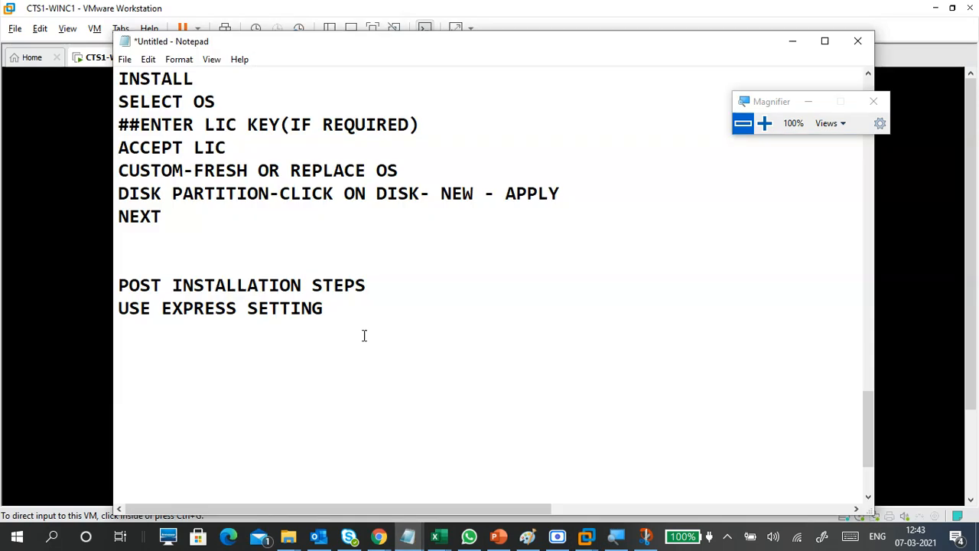
# Step: Add 'CREATE - USER' below USE EXPRESS SETTING, leave a blank line, and minimize Notepad
pyautogui.press('Return')
pyautogui.write('USER')
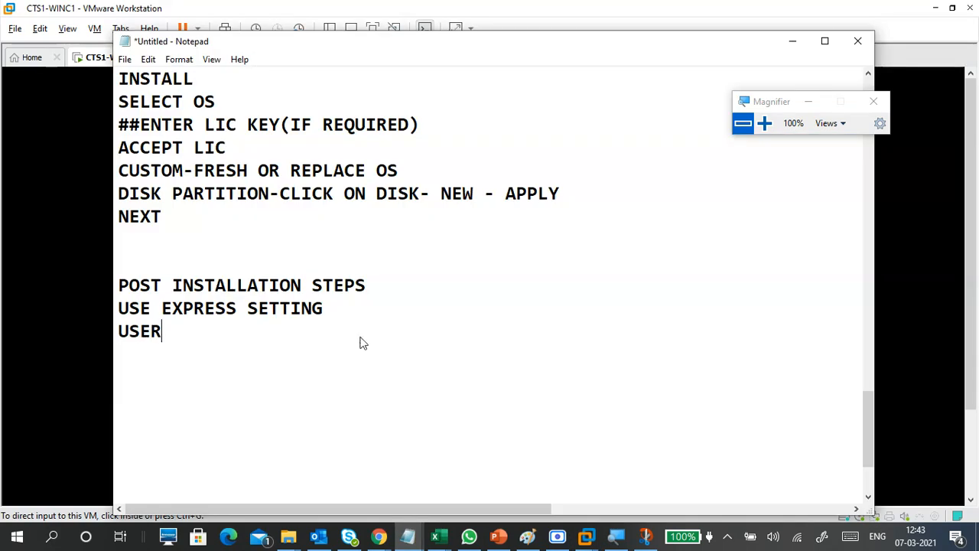
pyautogui.press('Left')
pyautogui.press('Left')
pyautogui.press('Left')
pyautogui.press('Left')
pyautogui.write('CREATE ')
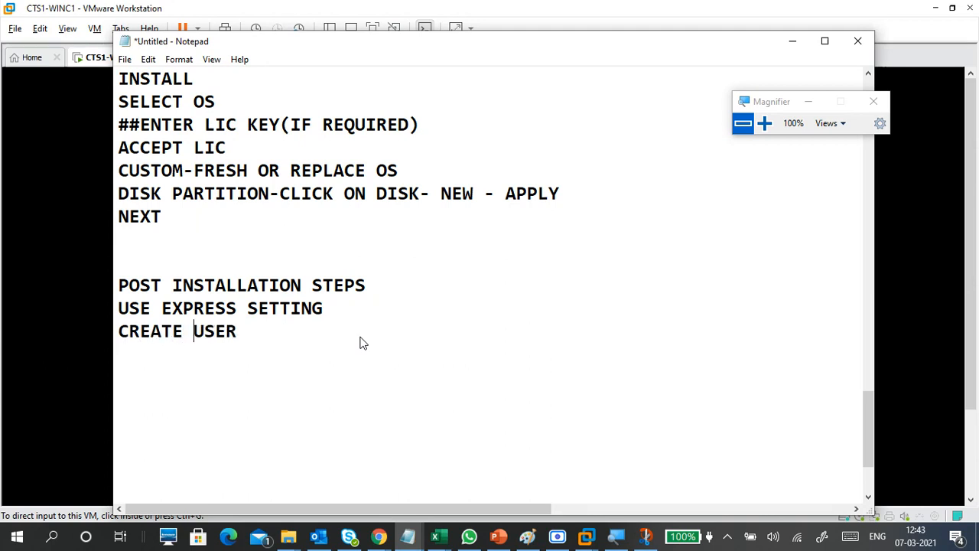
pyautogui.write('-')
pyautogui.press('Right')
pyautogui.press('Right')
pyautogui.press('Right')
pyautogui.press('Right')
pyautogui.press('Return')
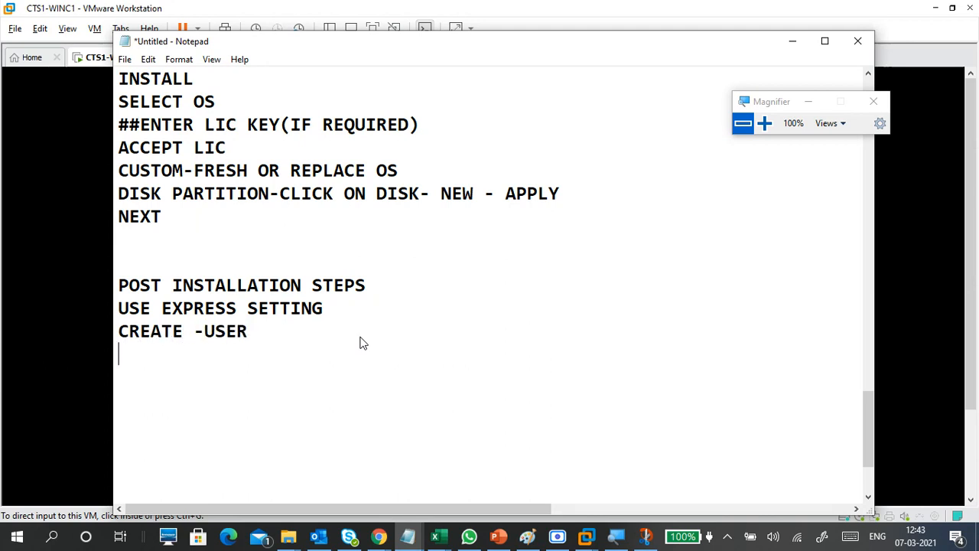
pyautogui.press('BackSpace')
pyautogui.press('Left')
pyautogui.press('Left')
pyautogui.press('Left')
pyautogui.press('Left')
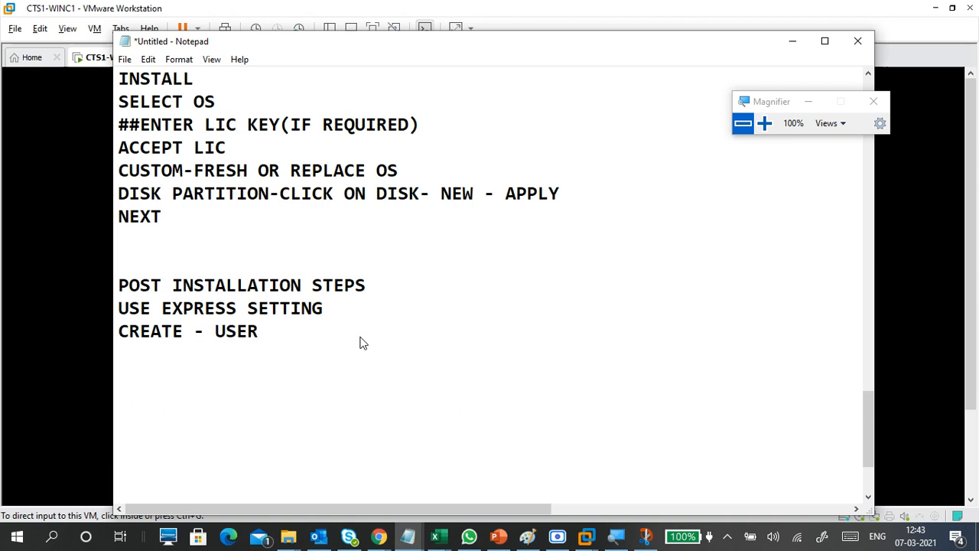
pyautogui.press('Right')
pyautogui.press('Right')
pyautogui.press('Right')
pyautogui.press('Right')
pyautogui.press('Return')
pyautogui.click(789, 42)
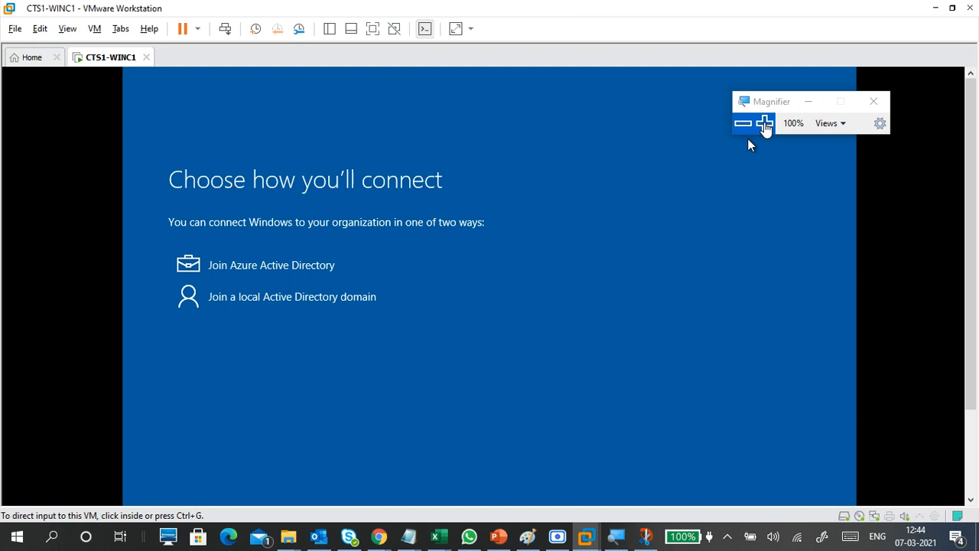
# Step: Once setup shows 'Choose how you'll connect', zoom Magnifier to 125%
pyautogui.click(764, 124)
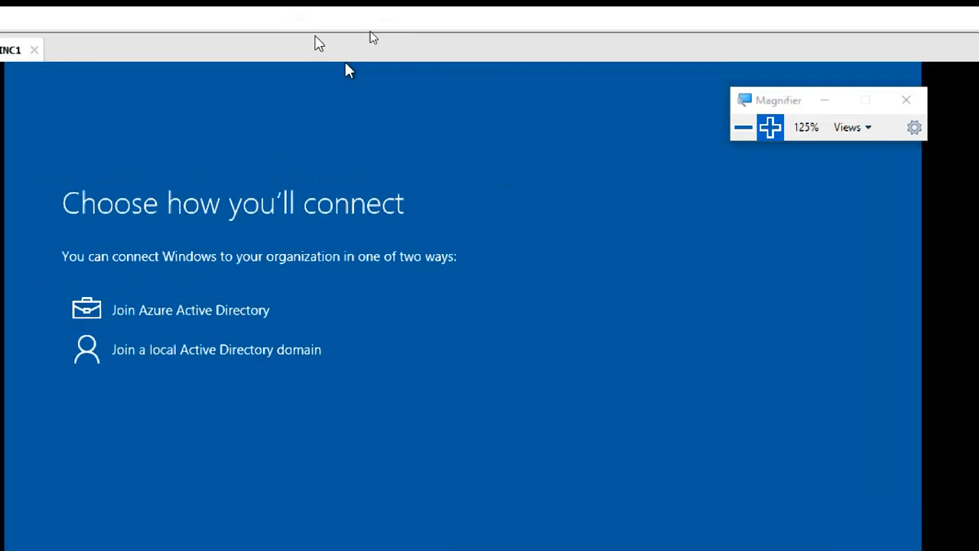
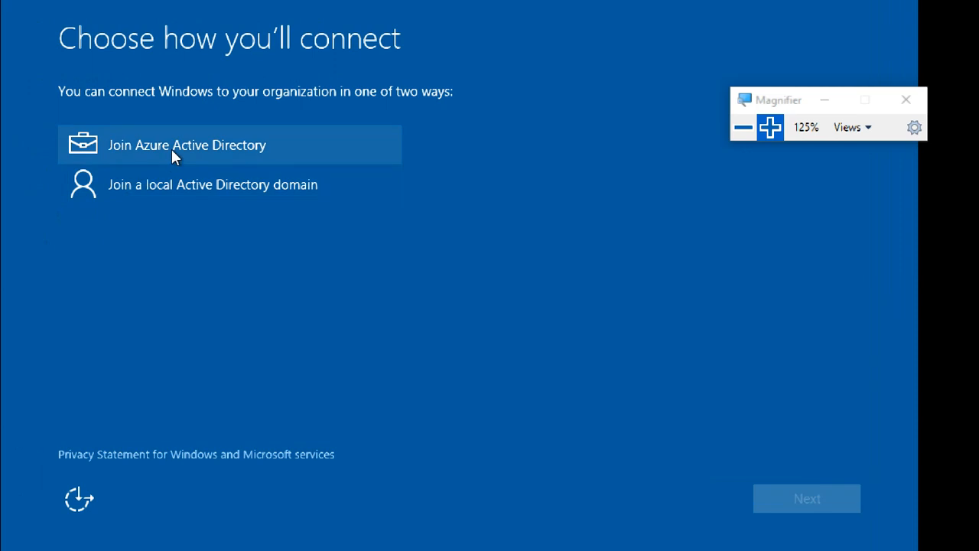
# Step: Compare the Azure AD and local domain options, pick 'Join a local Active Directory domain', and continue
pyautogui.click(203, 182)
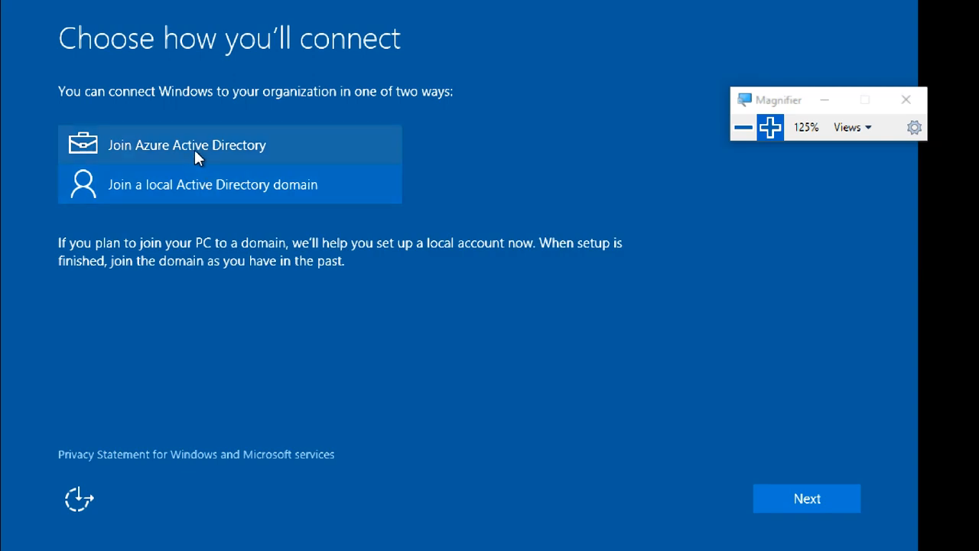
pyautogui.click(194, 155)
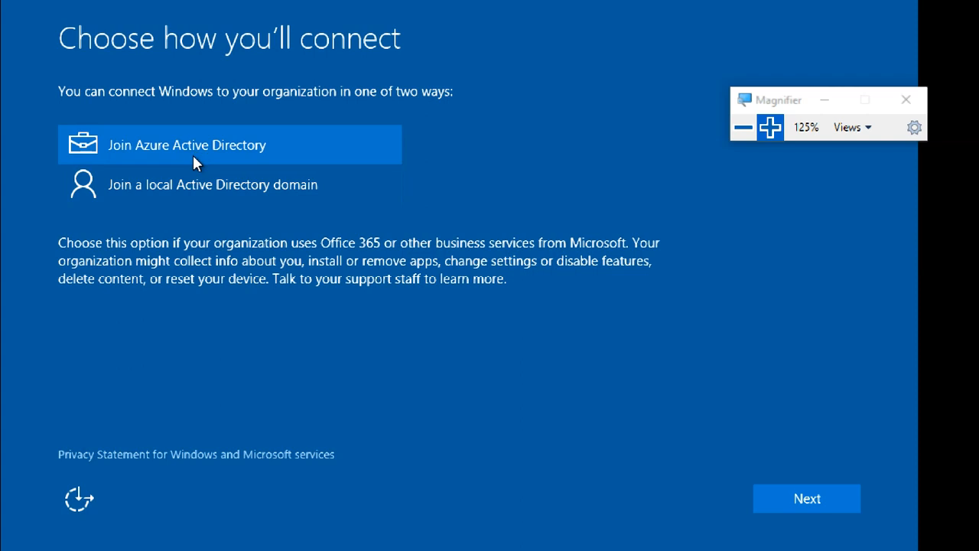
pyautogui.click(196, 188)
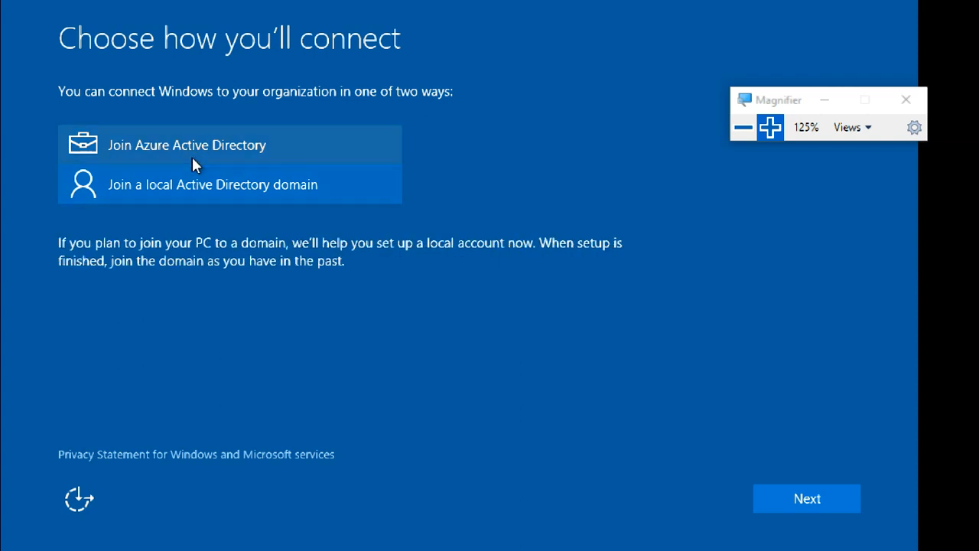
pyautogui.click(191, 156)
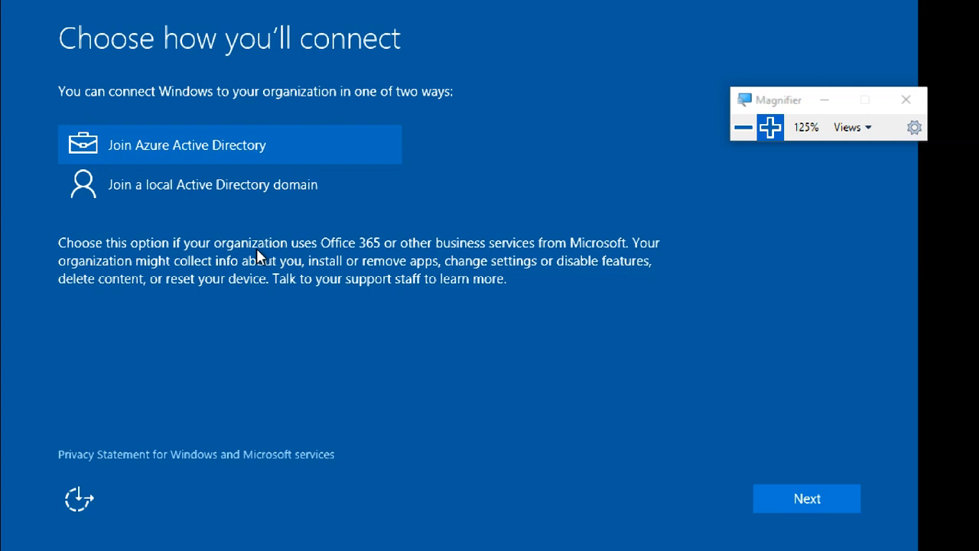
pyautogui.click(257, 185)
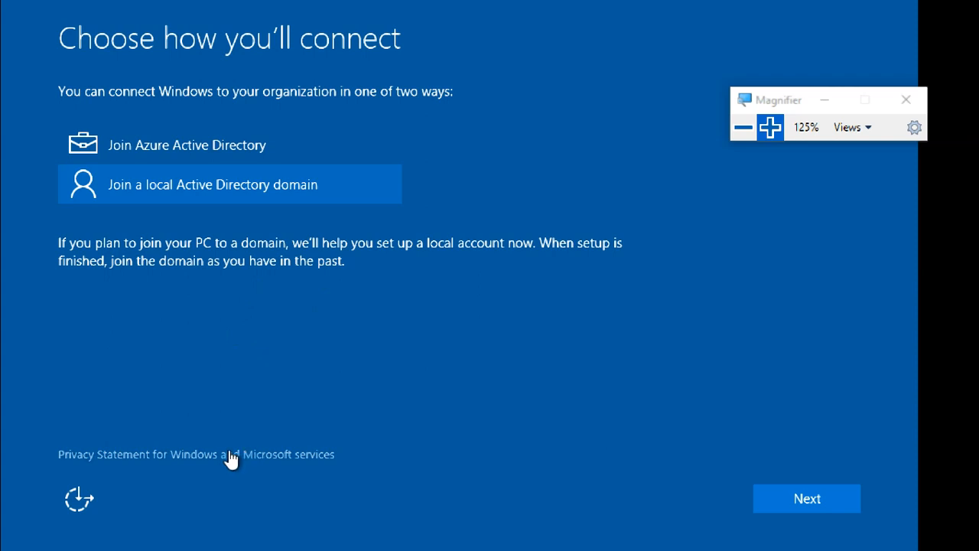
pyautogui.click(256, 199)
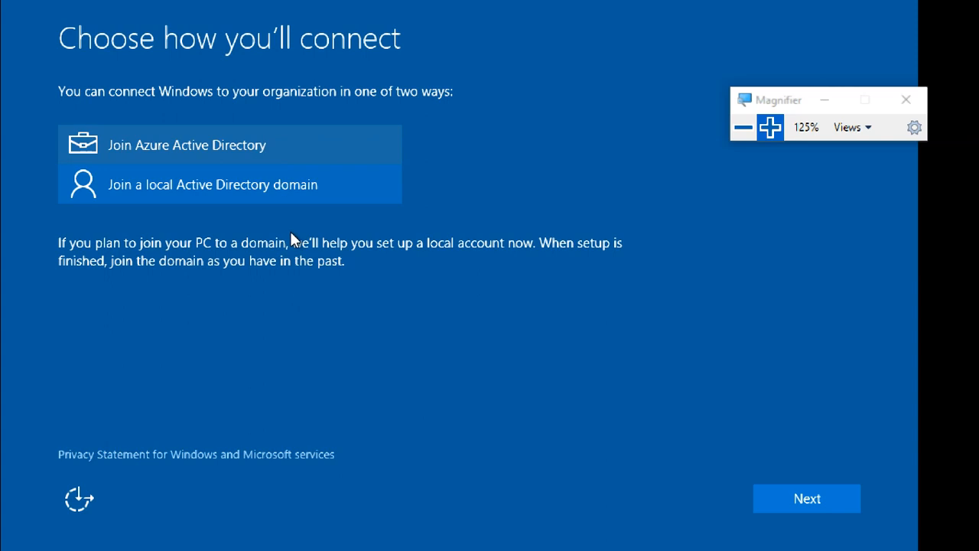
pyautogui.click(810, 496)
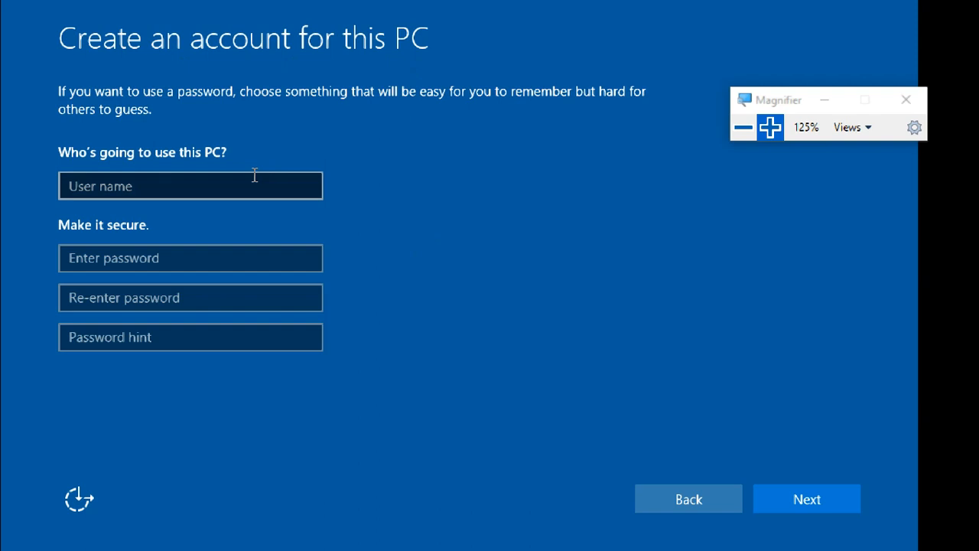
# Step: Enter user name 'student1', type a password, reveal it to check, and fill in the confirmation
pyautogui.click(309, 185)
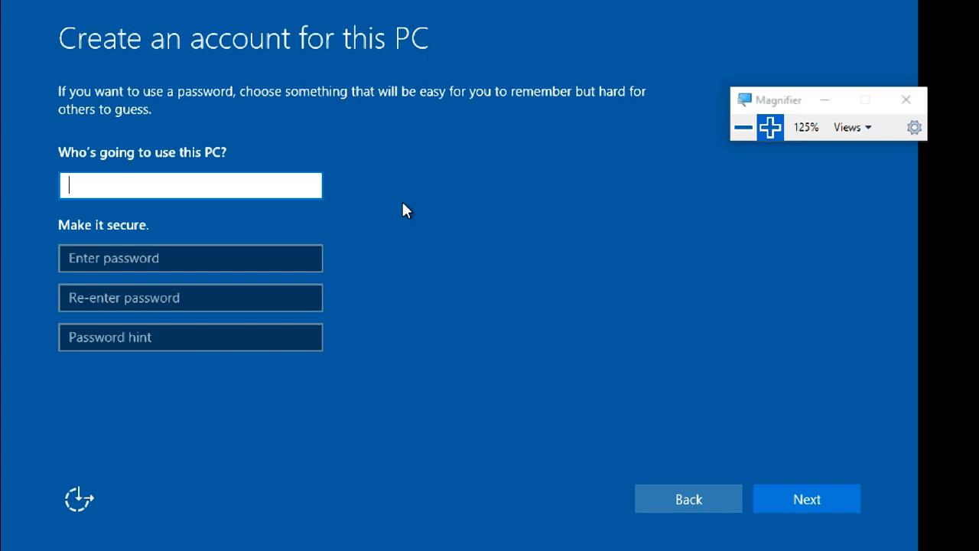
pyautogui.write('student1')
pyautogui.press('Tab')
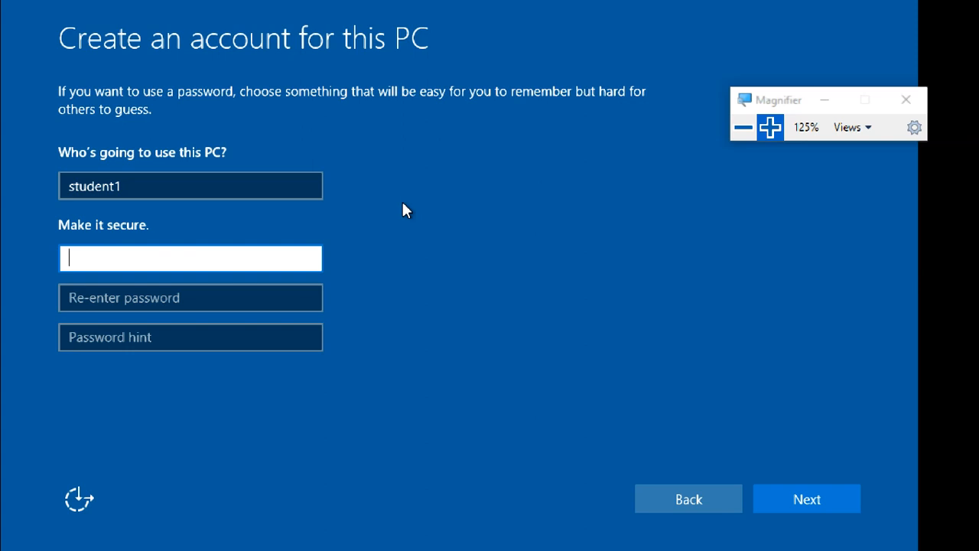
pyautogui.click(307, 260)
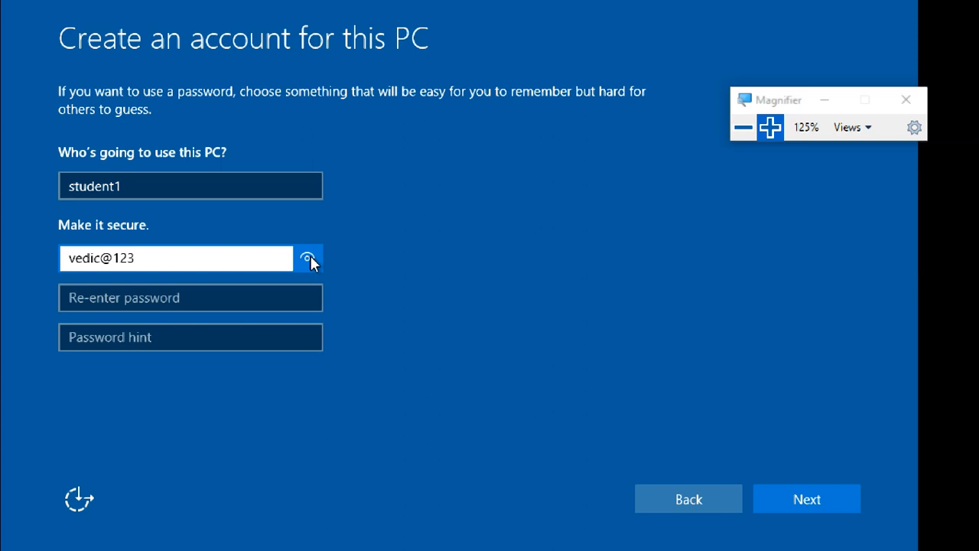
pyautogui.click(310, 291)
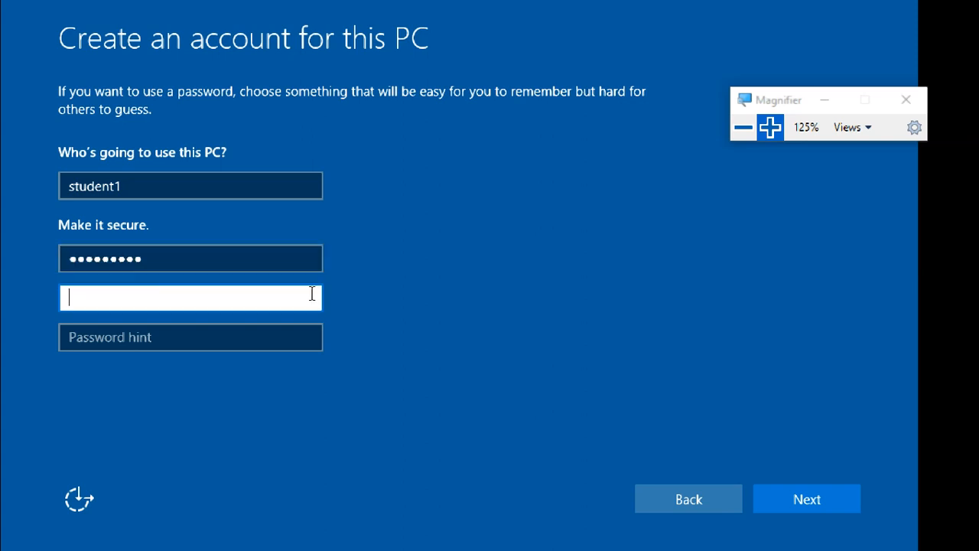
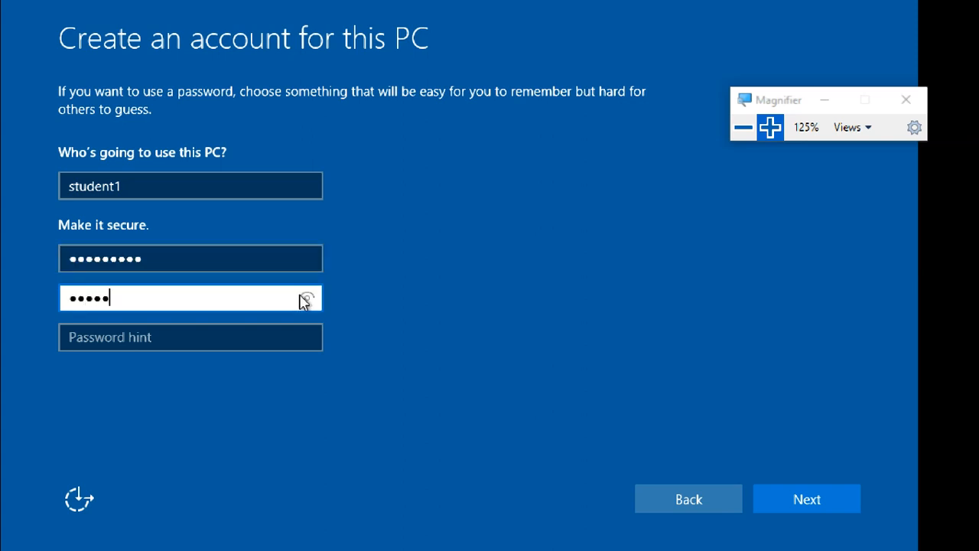
# Step: Start a password hint, retyping the hint text several times
pyautogui.press('Tab')
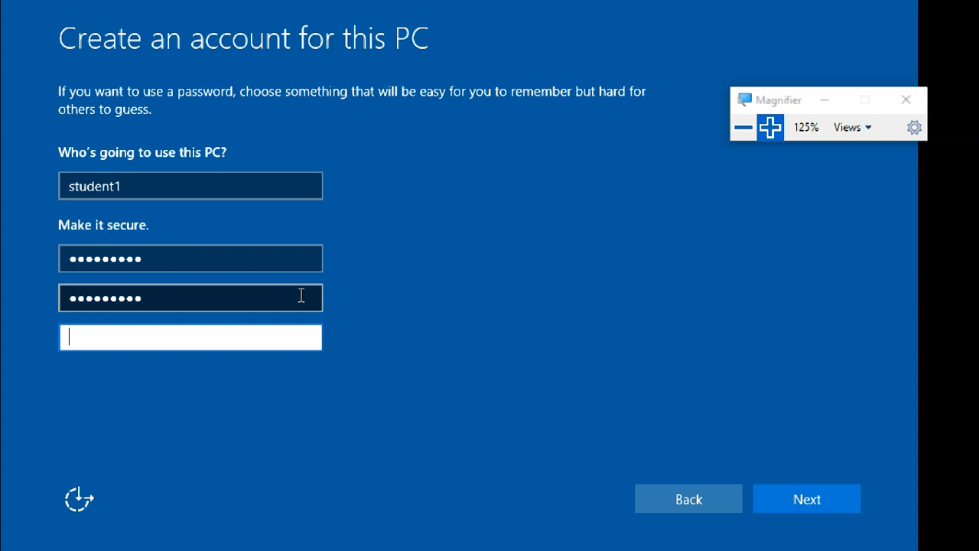
pyautogui.write('v')
pyautogui.press('BackSpace')
pyautogui.write('a')
pyautogui.press('BackSpace')
pyautogui.write('s')
pyautogui.press('BackSpace')
pyautogui.write('vedic')
pyautogui.press('BackSpace')
pyautogui.press('BackSpace')
pyautogui.press('BackSpace')
pyautogui.press('BackSpace')
pyautogui.press('BackSpace')
pyautogui.write('my org')
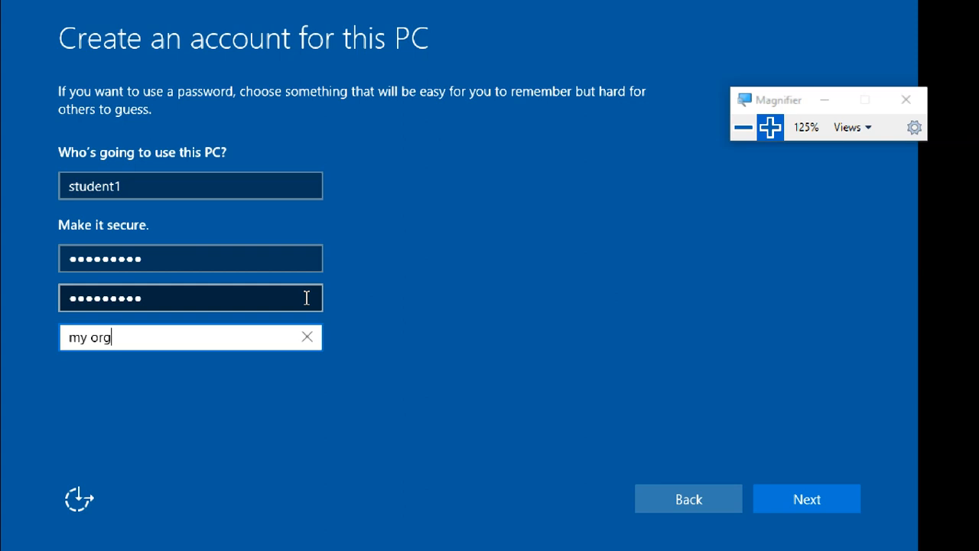
# Step: Rewrite the password hint and submit the new account so setup proceeds to app setup
pyautogui.press('BackSpace')
pyautogui.press('BackSpace')
pyautogui.press('BackSpace')
pyautogui.press('BackSpace')
pyautogui.press('BackSpace')
pyautogui.press('BackSpace')
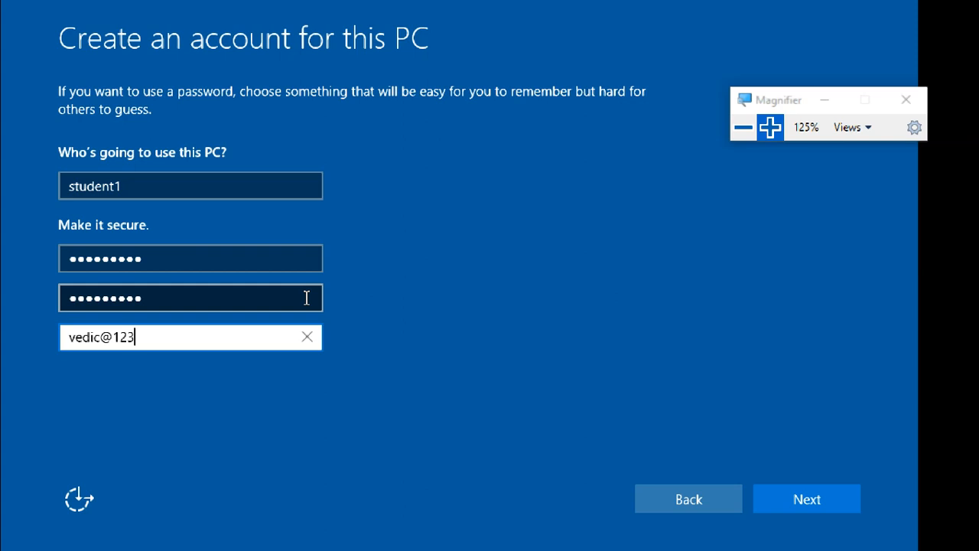
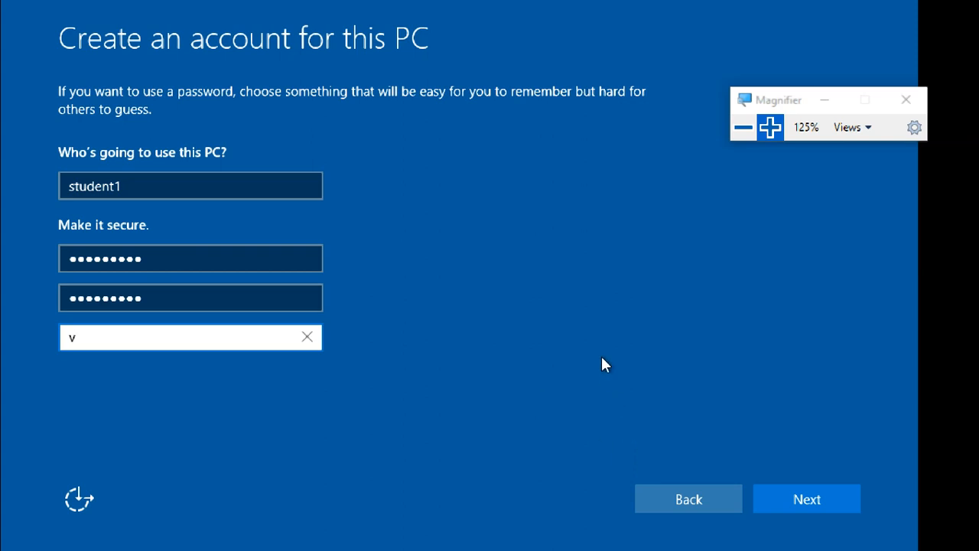
pyautogui.click(803, 504)
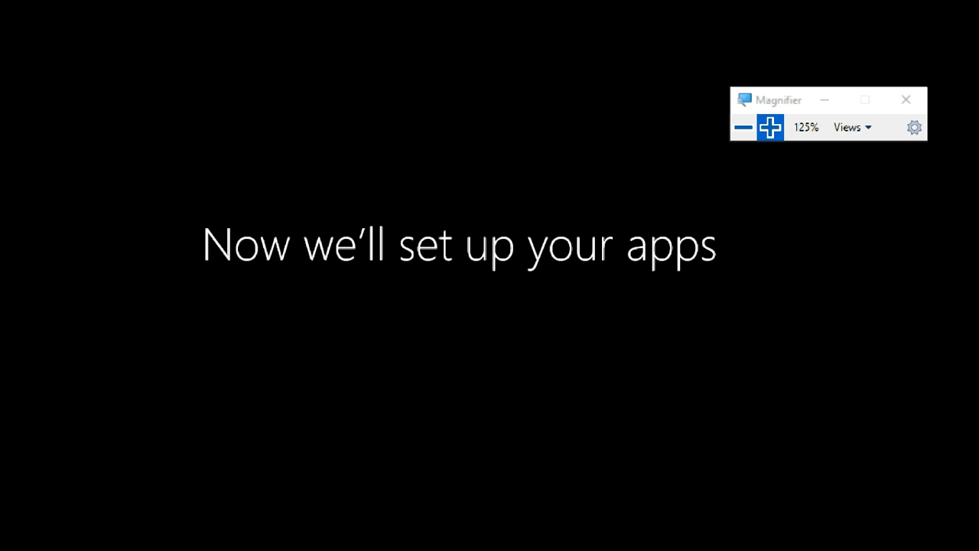
# Step: Minimize the virtual machine, file browser, chat and folder windows to reveal the host desktop
pyautogui.click(742, 128)
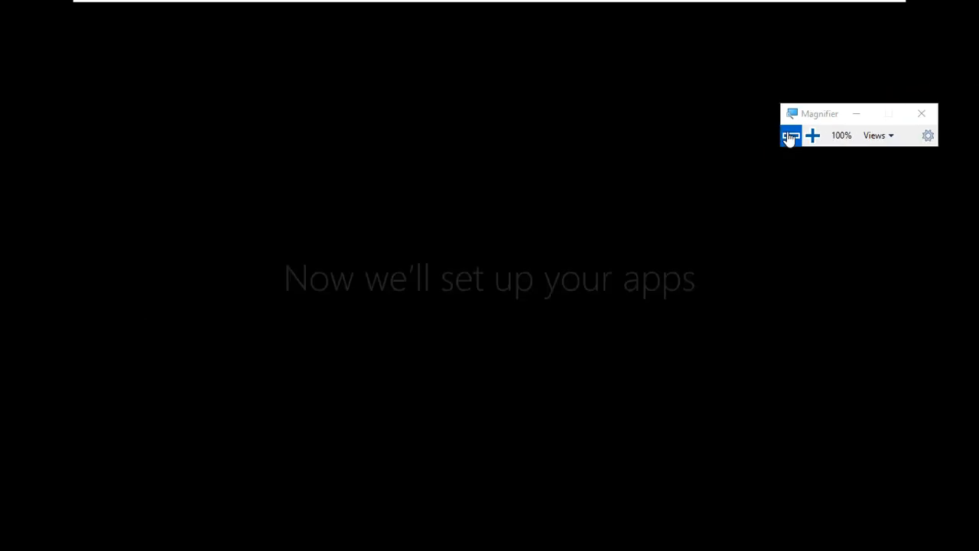
pyautogui.click(831, 120)
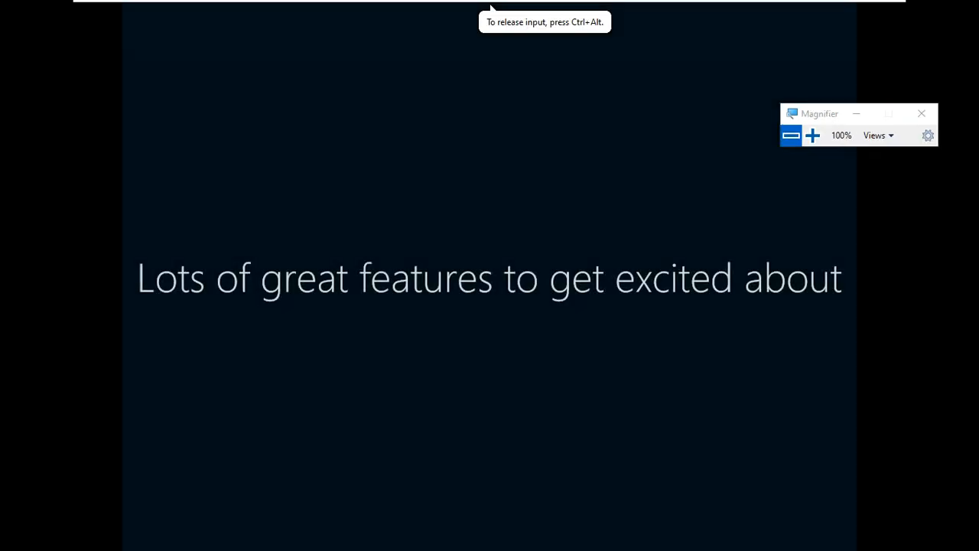
pyautogui.moveTo(775, 3)
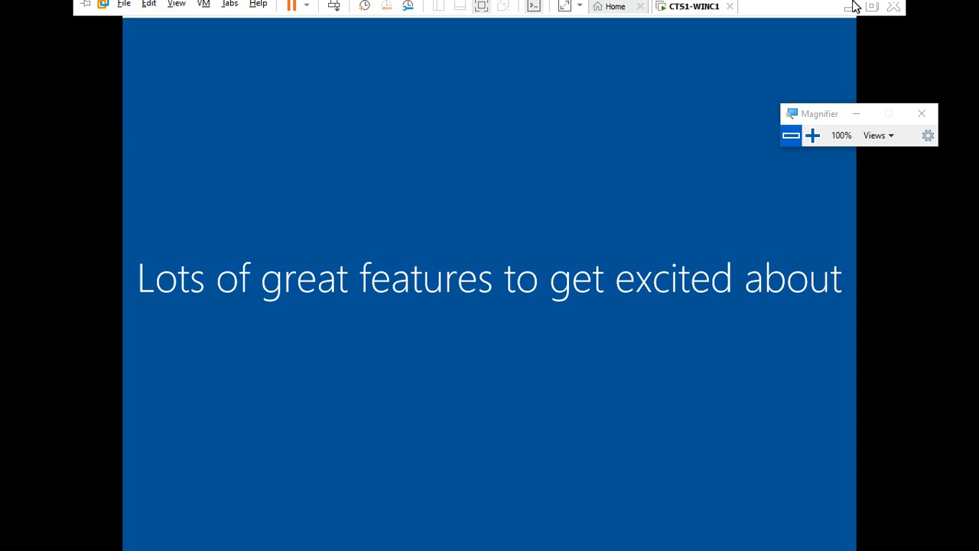
pyautogui.click(845, 6)
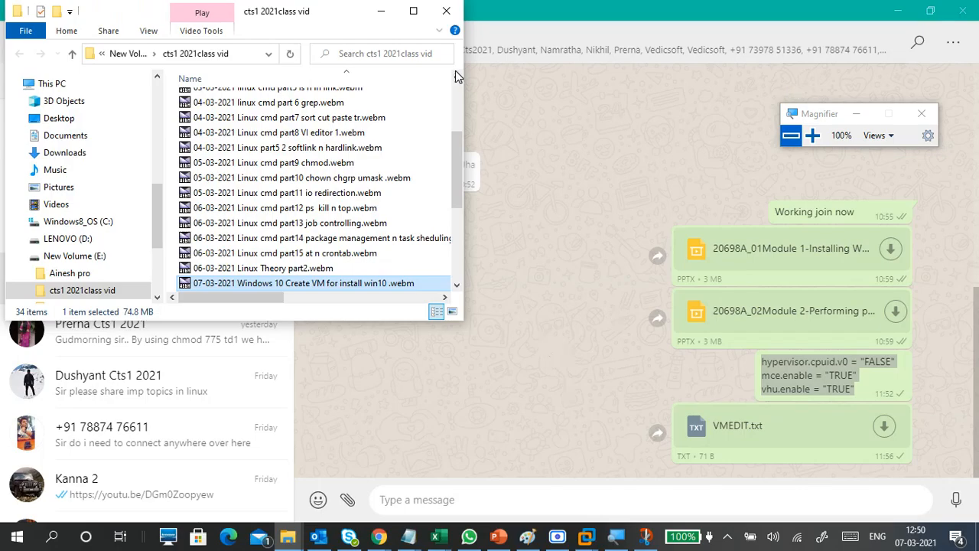
pyautogui.click(383, 12)
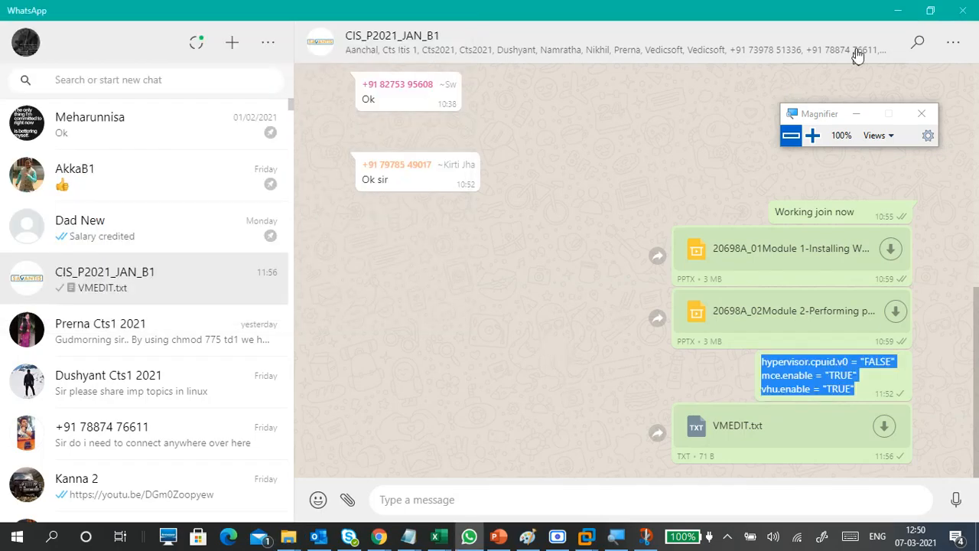
pyautogui.click(896, 19)
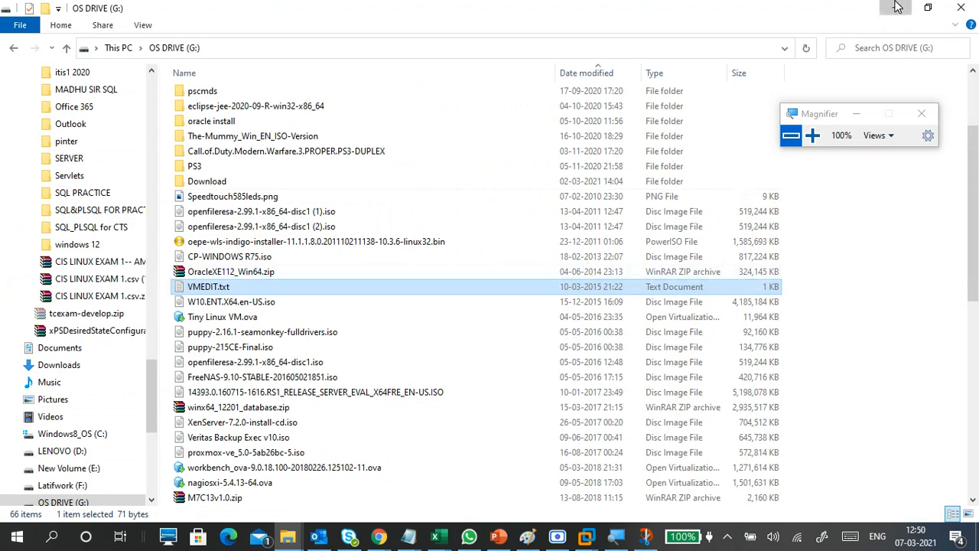
pyautogui.click(893, 9)
pyautogui.click(894, 9)
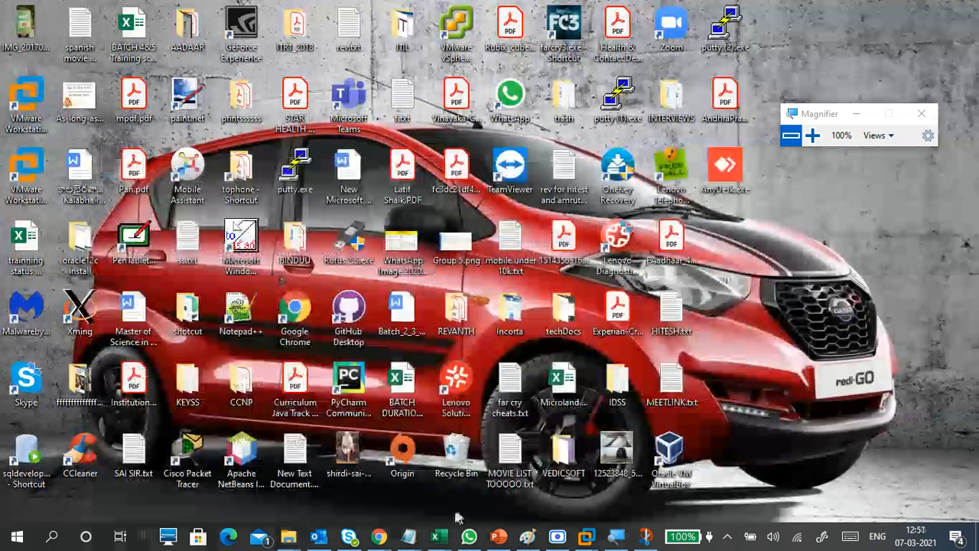
# Step: In the restored notes, add PASSWORD and PASSWORD HINT lines under CREATE - USER
pyautogui.moveTo(408, 541)
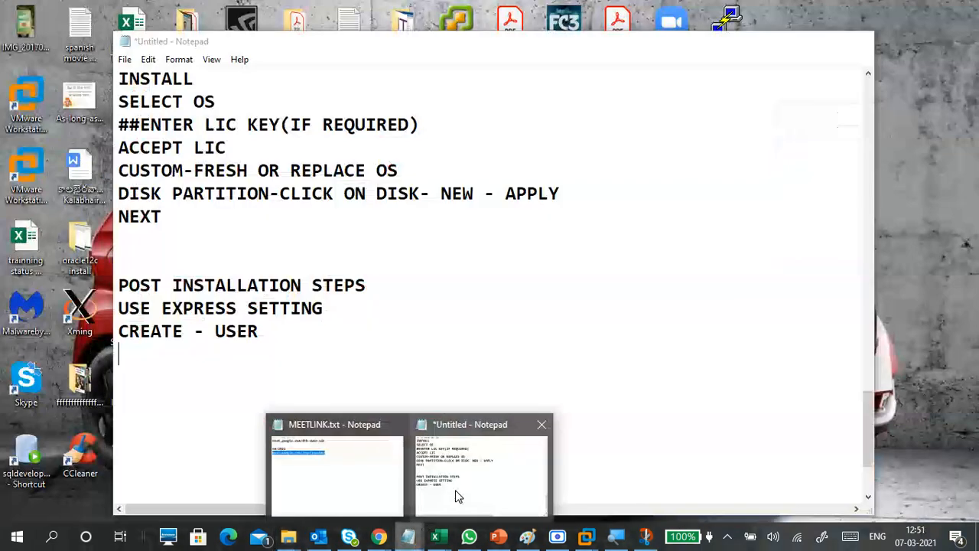
pyautogui.click(451, 491)
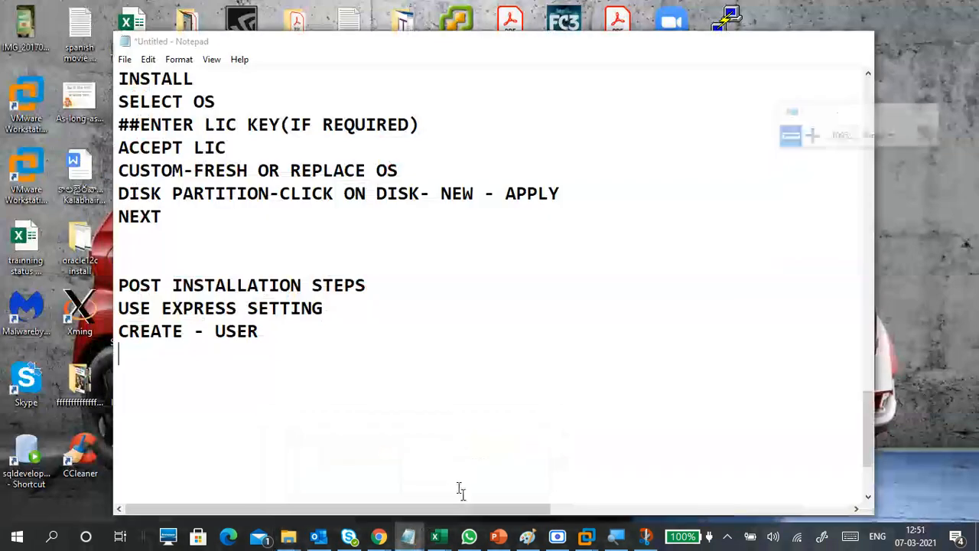
pyautogui.scroll(-2, 290, 345)
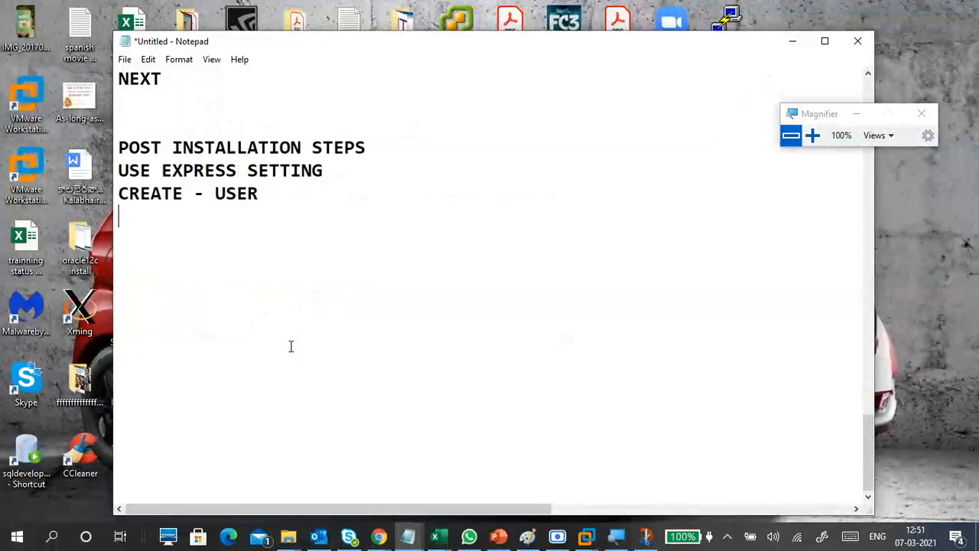
pyautogui.press('Return')
pyautogui.click(275, 220)
pyautogui.write('P')
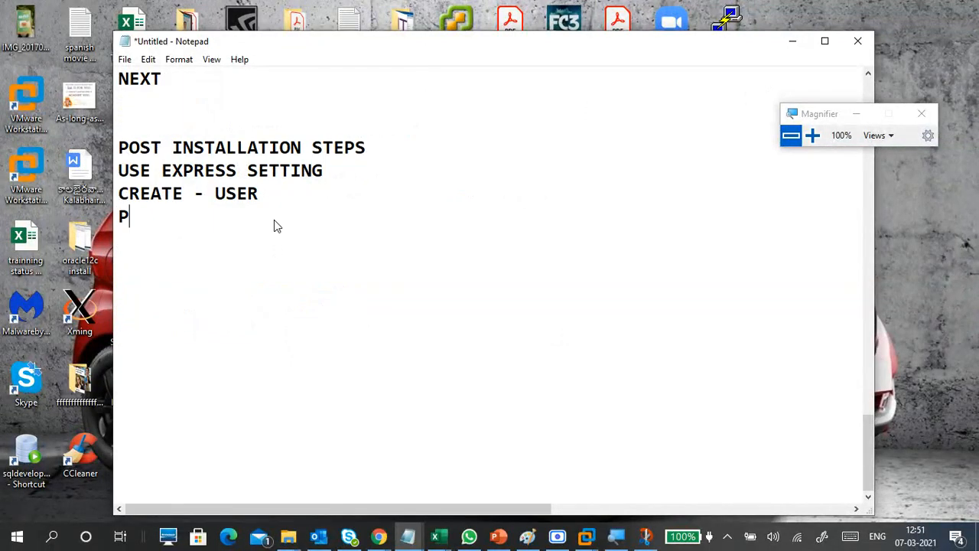
pyautogui.write('ASSWORD')
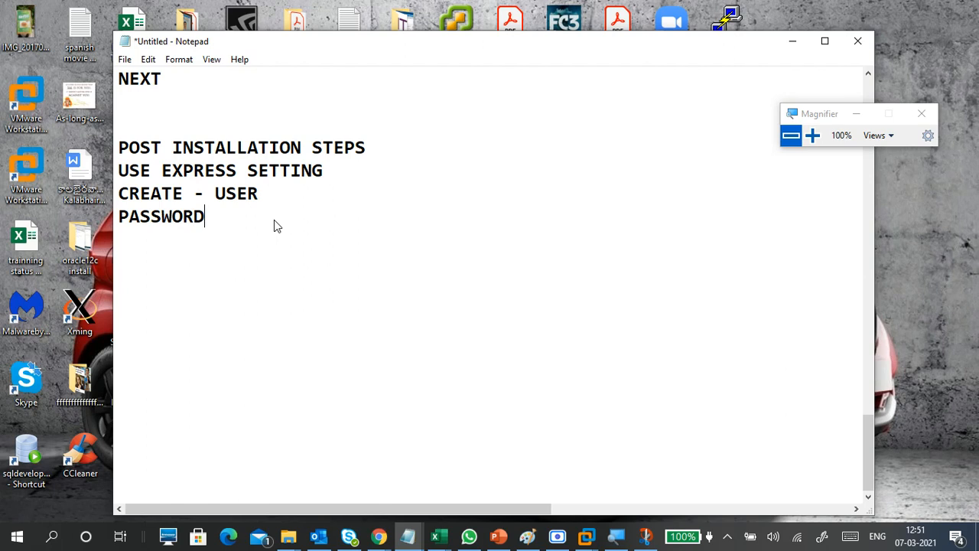
pyautogui.press('Return')
pyautogui.write('PASS')
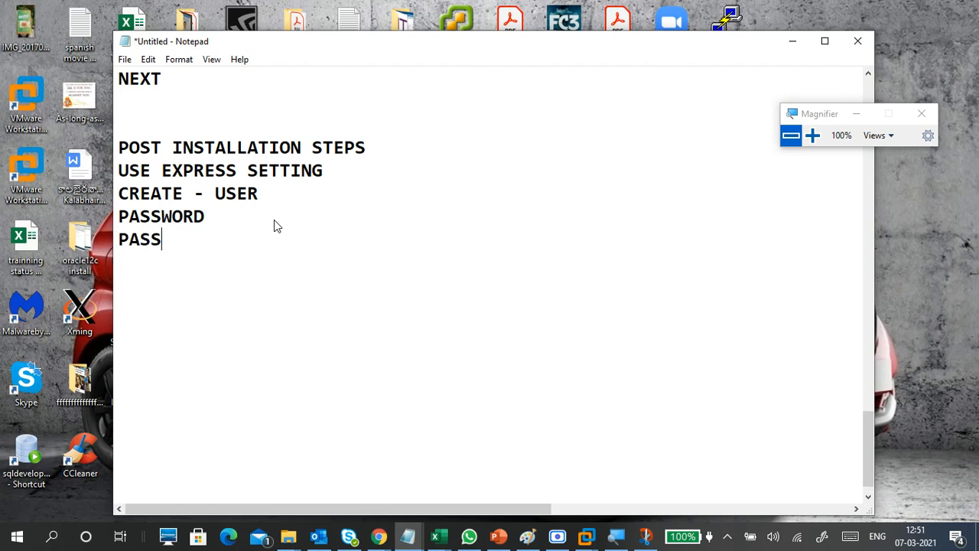
pyautogui.write('WORD H')
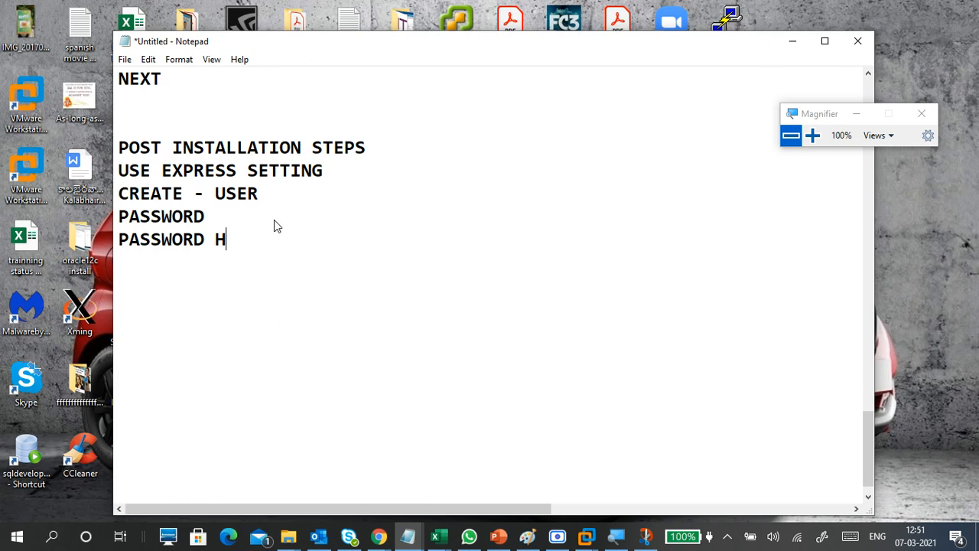
pyautogui.write('INT')
pyautogui.press('Return')
# Step: Add a PHYSICAL PC: heading with INSTALL DRIVERS as its first item
pyautogui.write('PYTH')
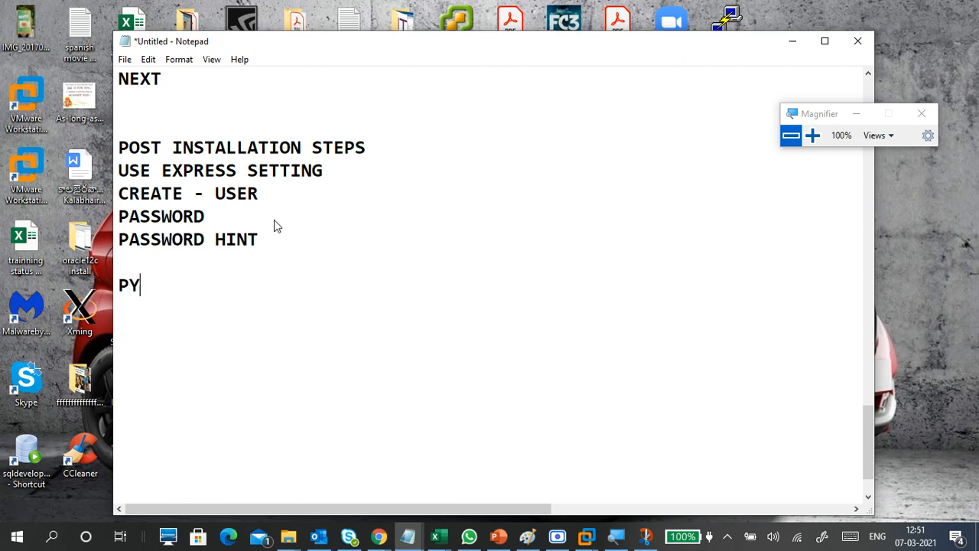
pyautogui.press('BackSpace')
pyautogui.press('BackSpace')
pyautogui.press('BackSpace')
pyautogui.write('HYSICAL')
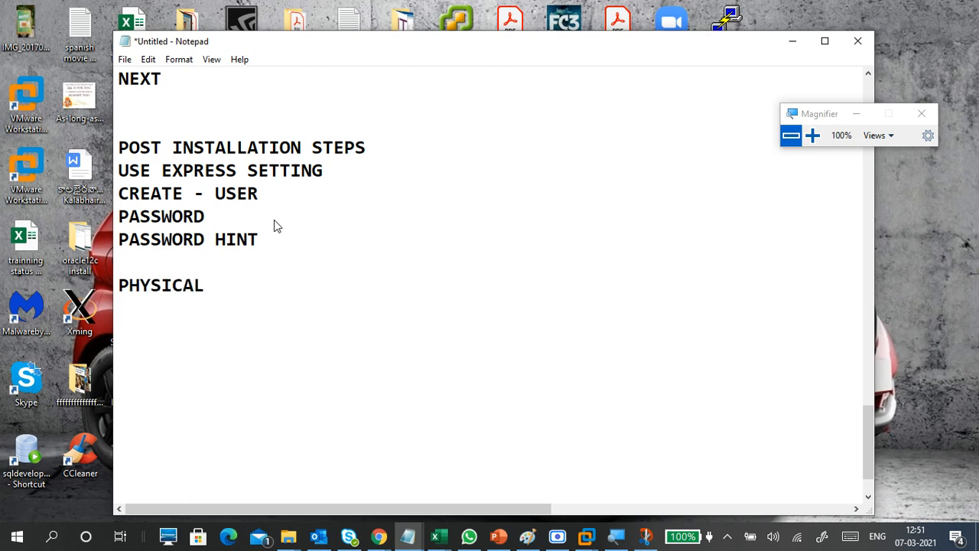
pyautogui.press('BackSpace')
pyautogui.write('PC:')
pyautogui.press('Return')
pyautogui.write('INSTALL ')
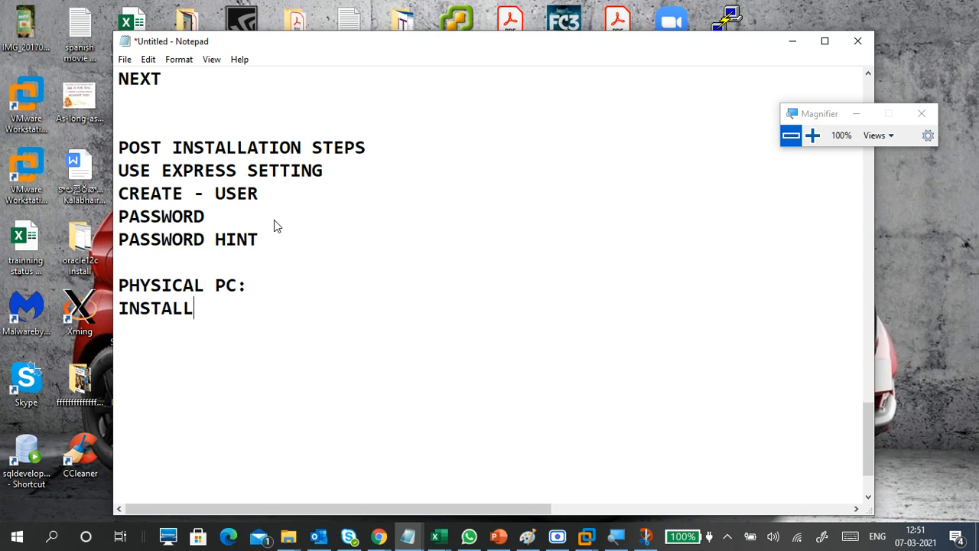
pyautogui.write('DRIVERS')
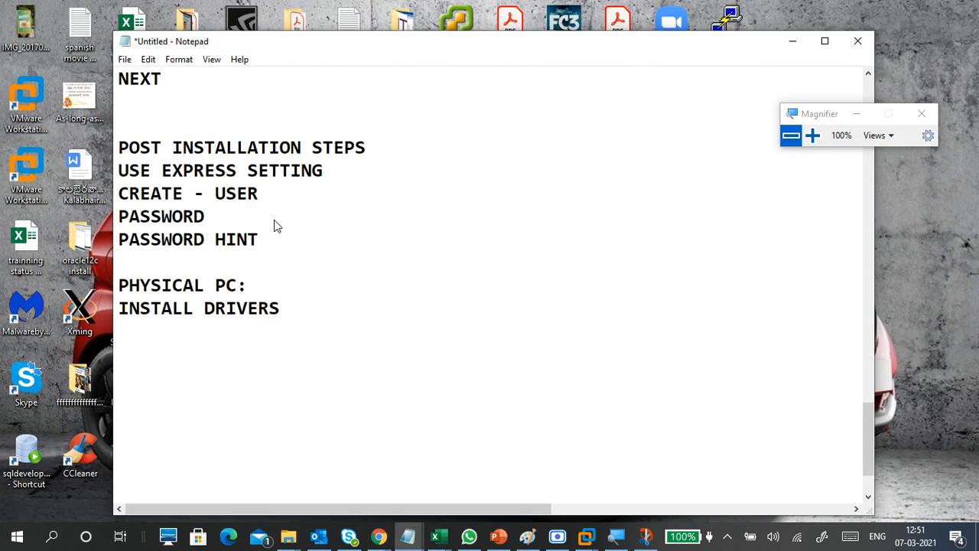
# Step: Add CHECK INTERNET, UPDATE WINDOWS DEFENDER and OR INSTALL ANTI-VIRUS lines to the checklist
pyautogui.press('Return')
pyautogui.write('CHECK ')
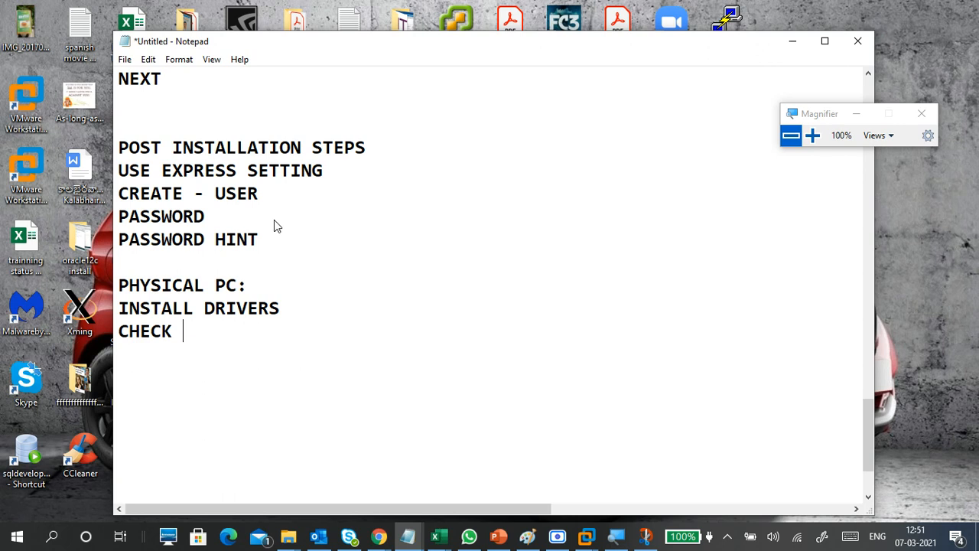
pyautogui.write('INTERNET')
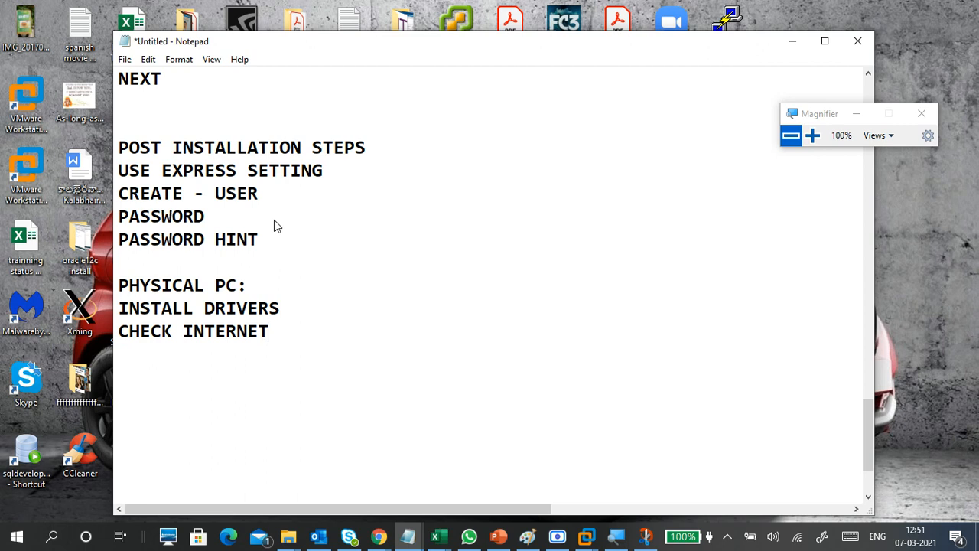
pyautogui.press('Return')
pyautogui.write('UPDATE ')
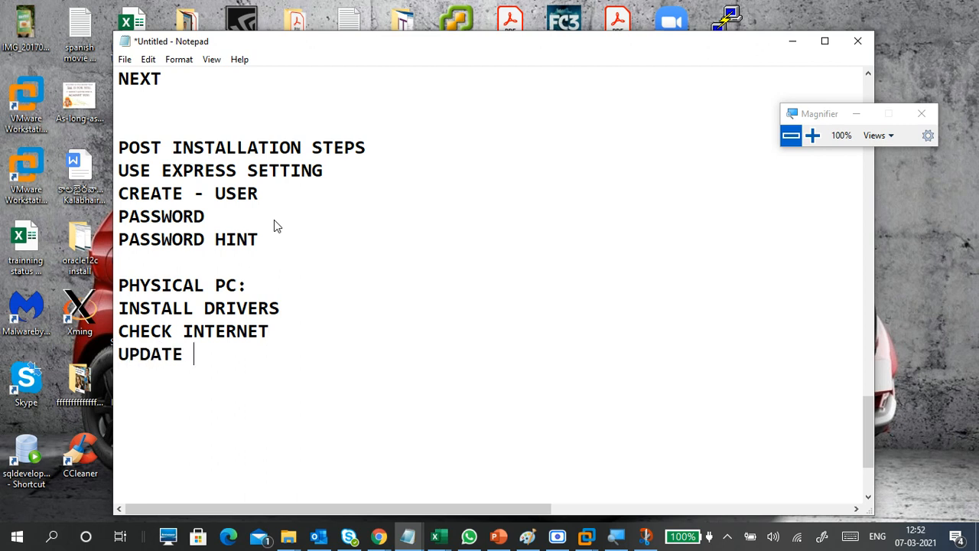
pyautogui.write('WINDOWS ')
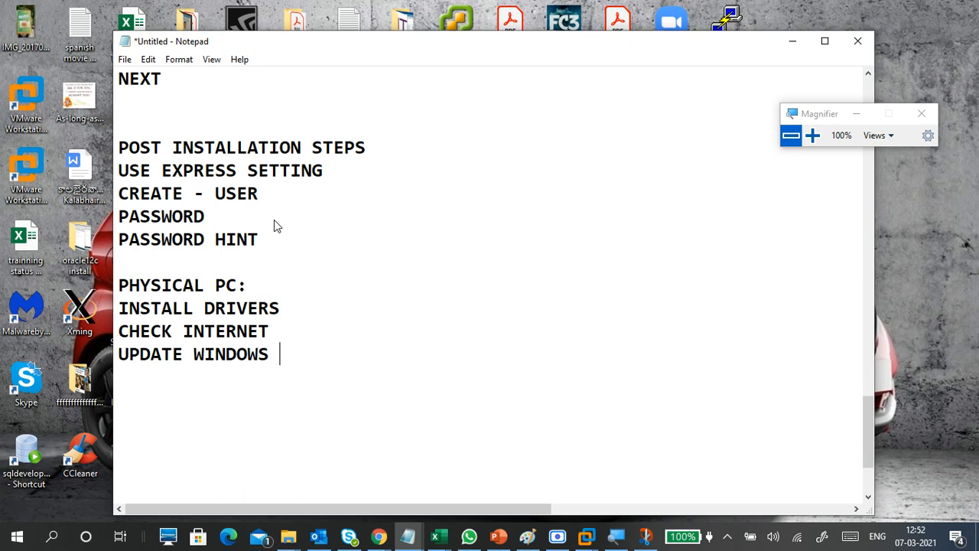
pyautogui.write('DEFENDER')
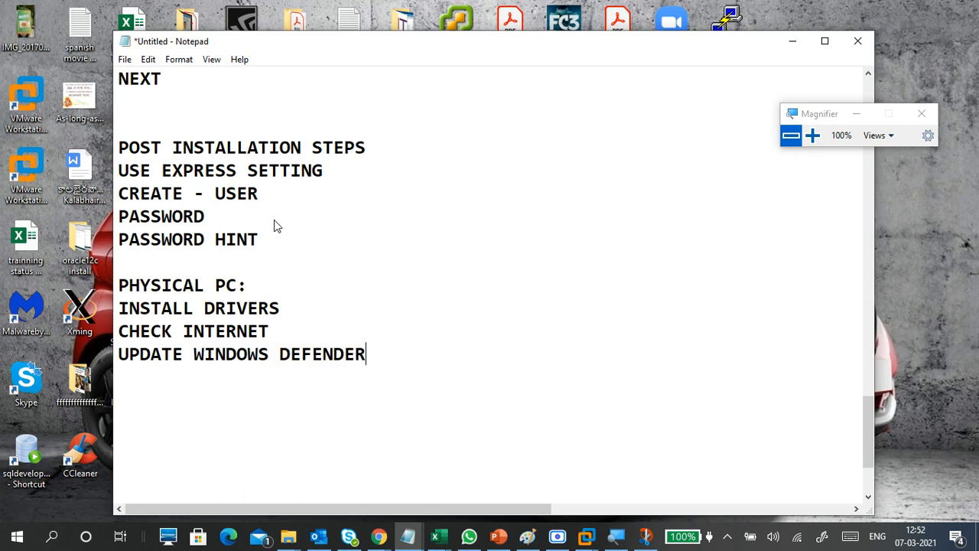
pyautogui.press('Return')
pyautogui.write('OR INS')
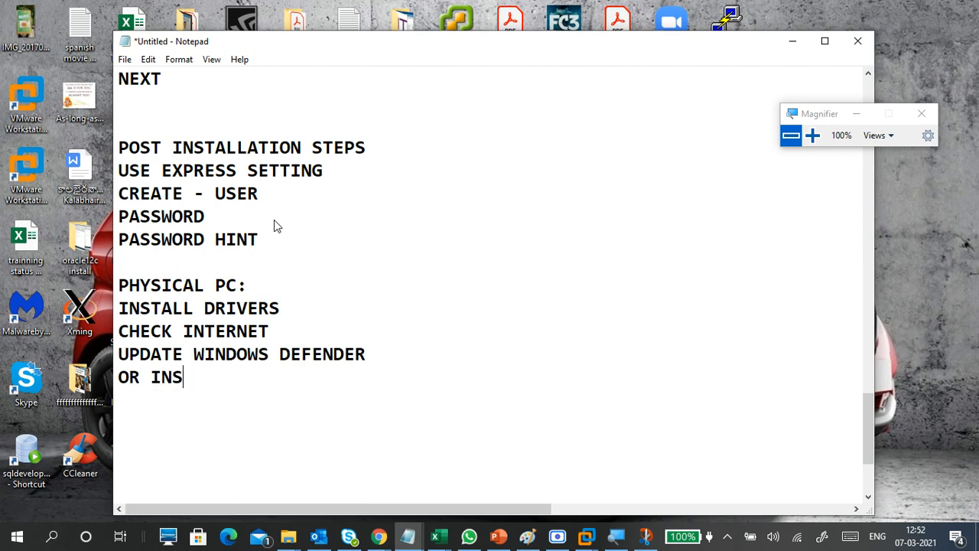
pyautogui.write('TALL A')
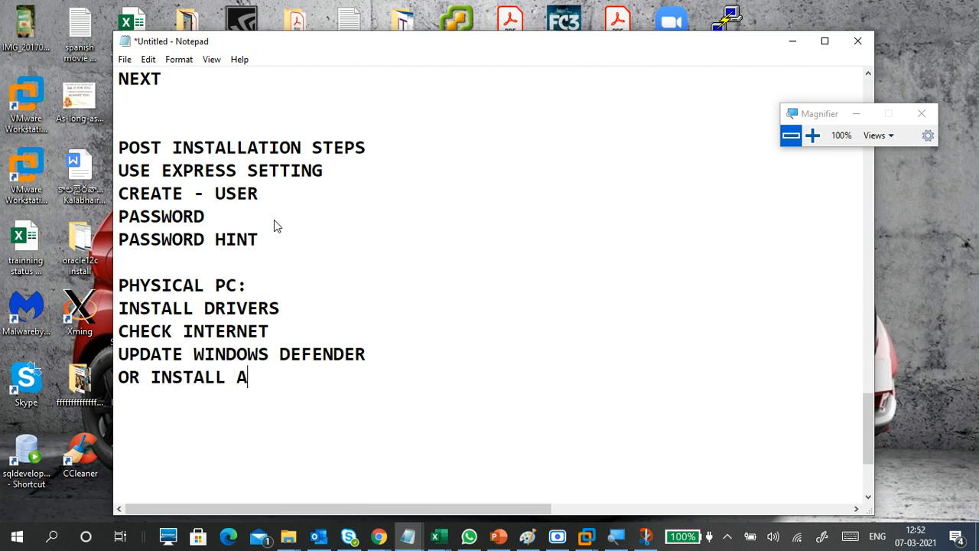
pyautogui.write('NTI-VI')
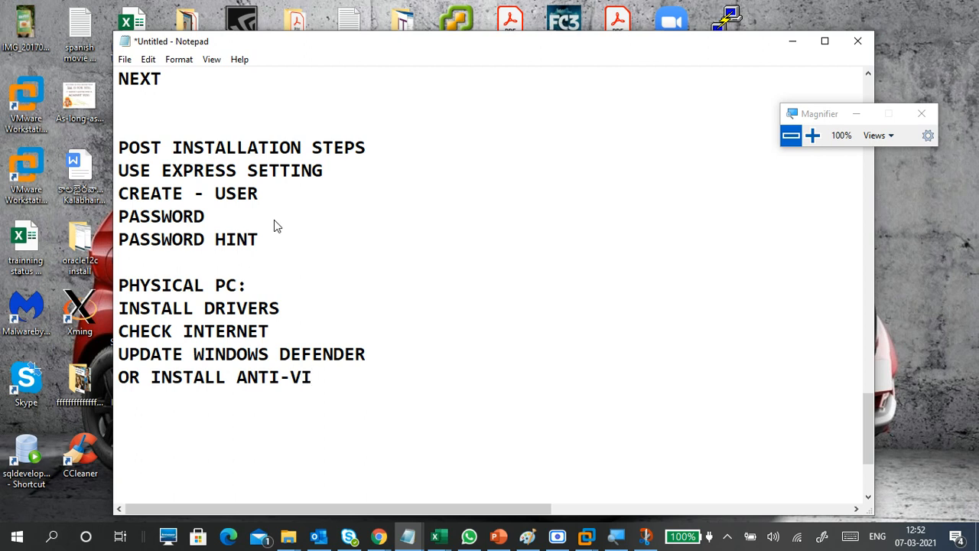
pyautogui.press('BackSpace')
pyautogui.write('IRU')
pyautogui.write('S')
pyautogui.press('BackSpace')
pyautogui.write('S')
pyautogui.press('Return')
pyautogui.click(587, 535)
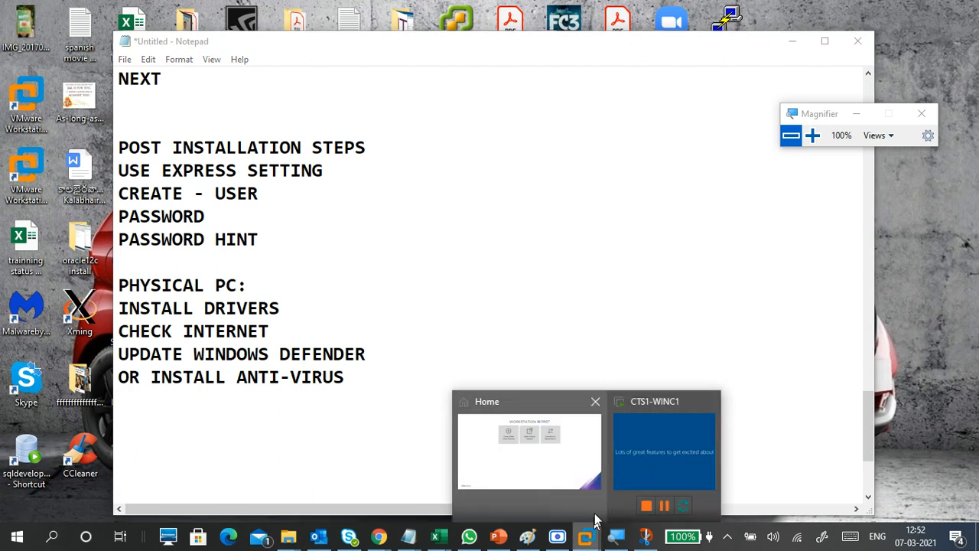
# Step: After glancing at the CTS1-WINC1 VM, add INSTALL REQUIRED APPLICATION after a blank line
pyautogui.click(646, 456)
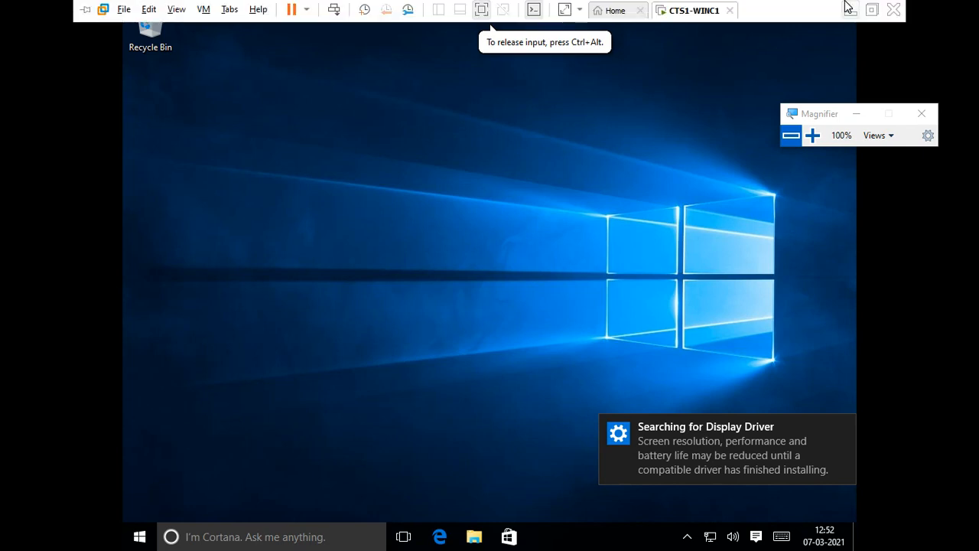
pyautogui.click(849, 8)
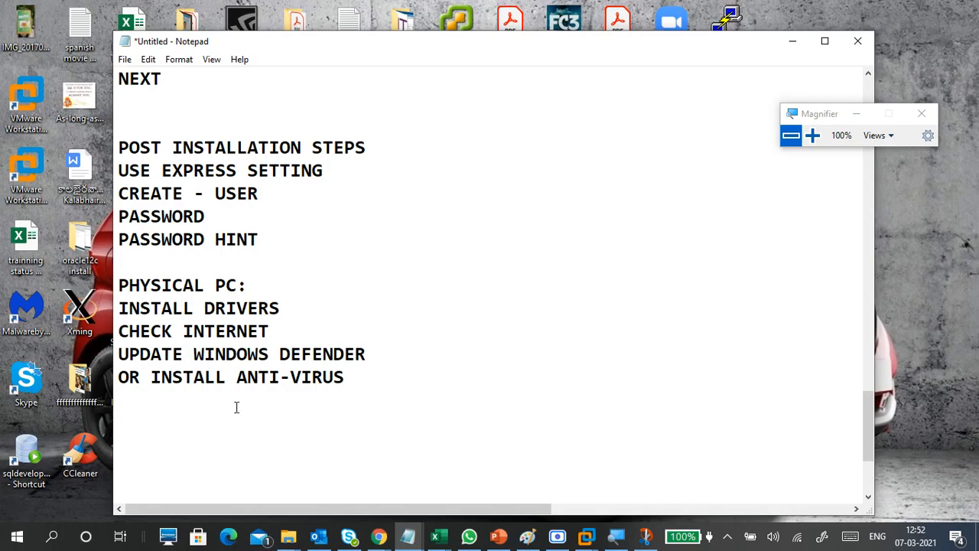
pyautogui.press('Return')
pyautogui.write('INSTALL REQUIRE')
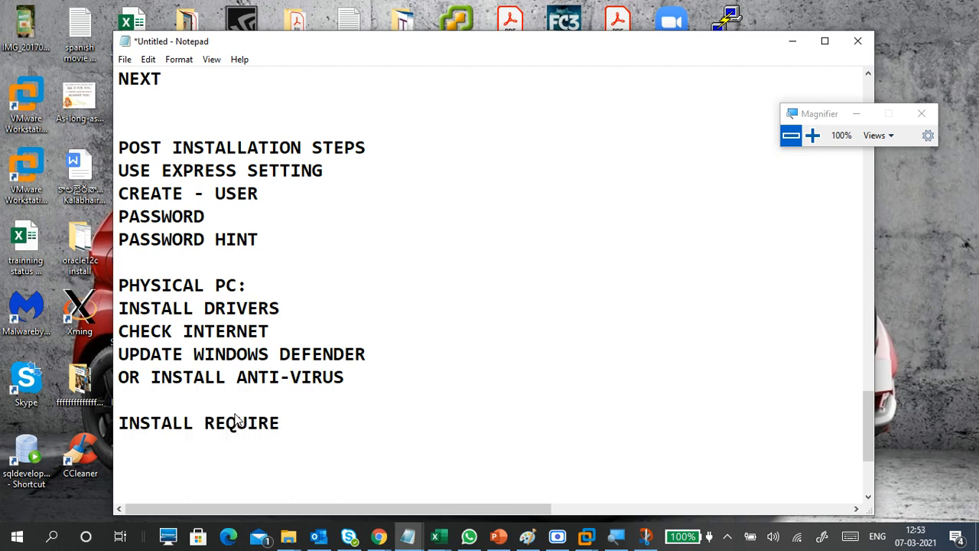
pyautogui.write('D APPLICATION')
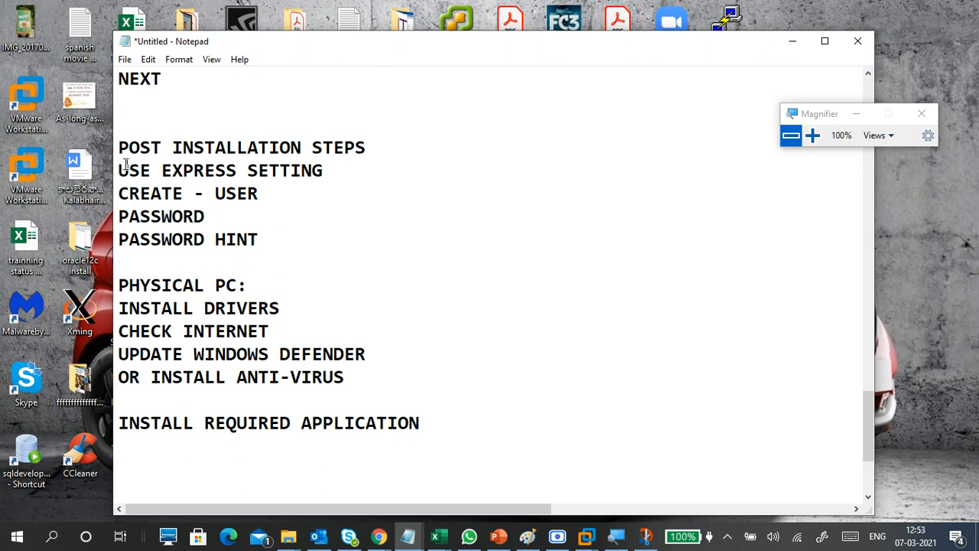
# Step: Highlight the express-setting, user, driver, internet and anti-virus lines in turn while explaining them
pyautogui.moveTo(125, 165); pyautogui.dragTo(262, 191)
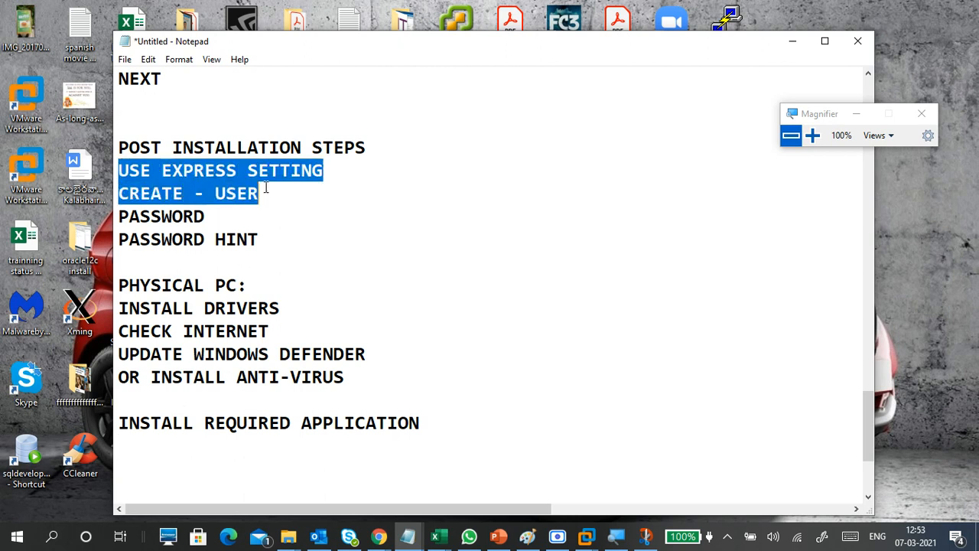
pyautogui.click(277, 233)
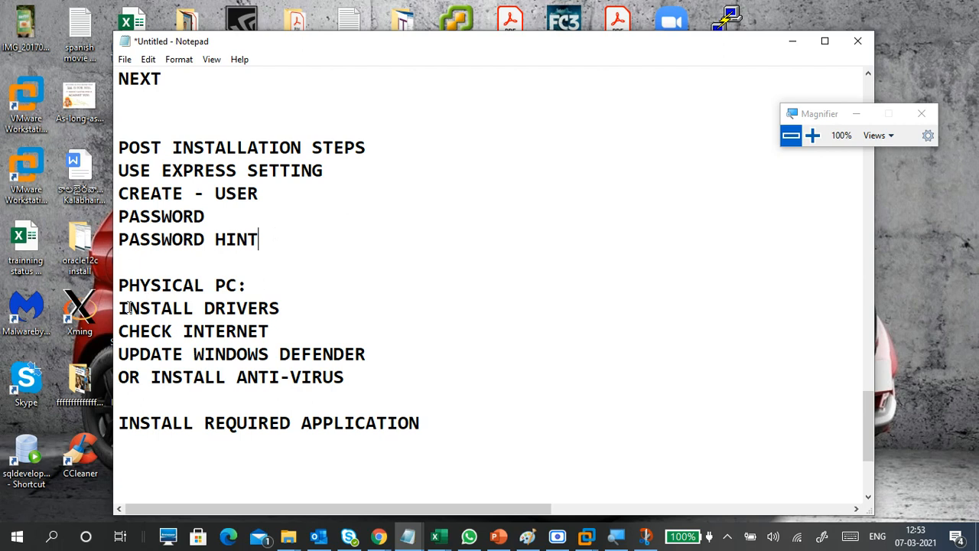
pyautogui.moveTo(120, 307); pyautogui.dragTo(275, 324)
pyautogui.click(170, 332)
pyautogui.moveTo(118, 331); pyautogui.dragTo(167, 334)
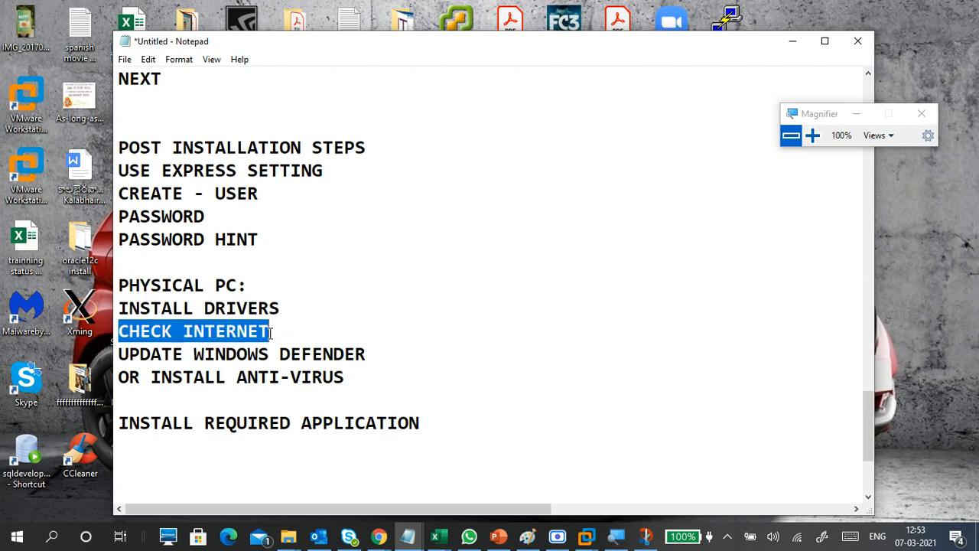
pyautogui.click(210, 330)
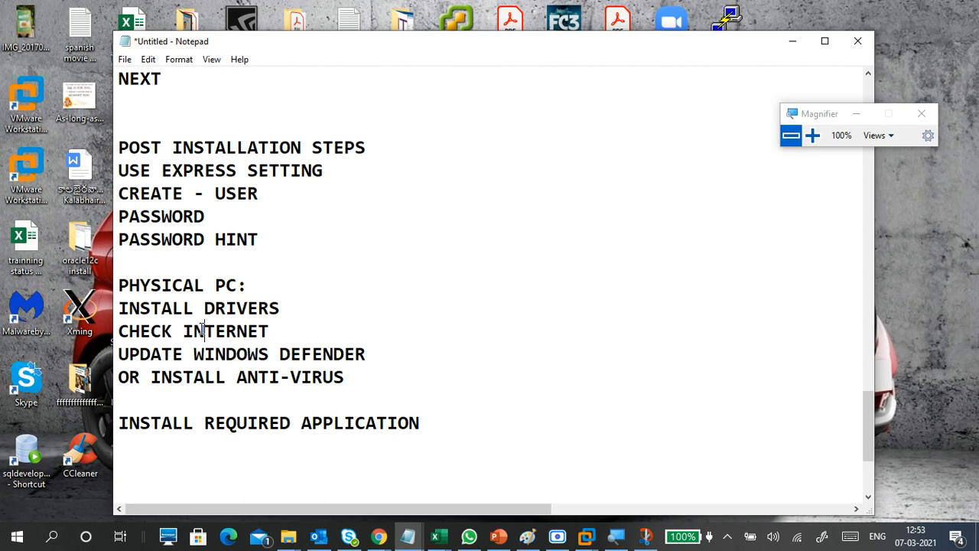
pyautogui.moveTo(183, 330); pyautogui.dragTo(288, 329)
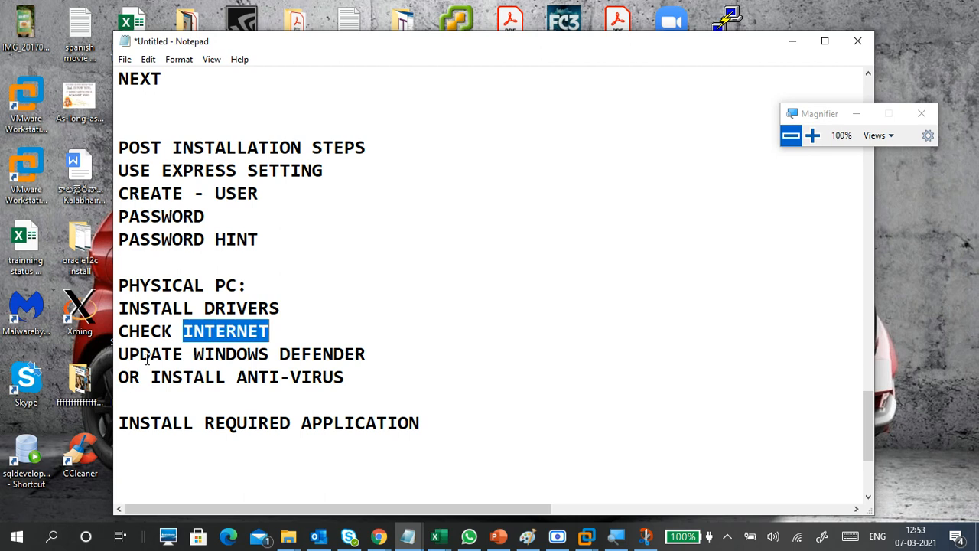
pyautogui.moveTo(119, 354); pyautogui.dragTo(359, 367)
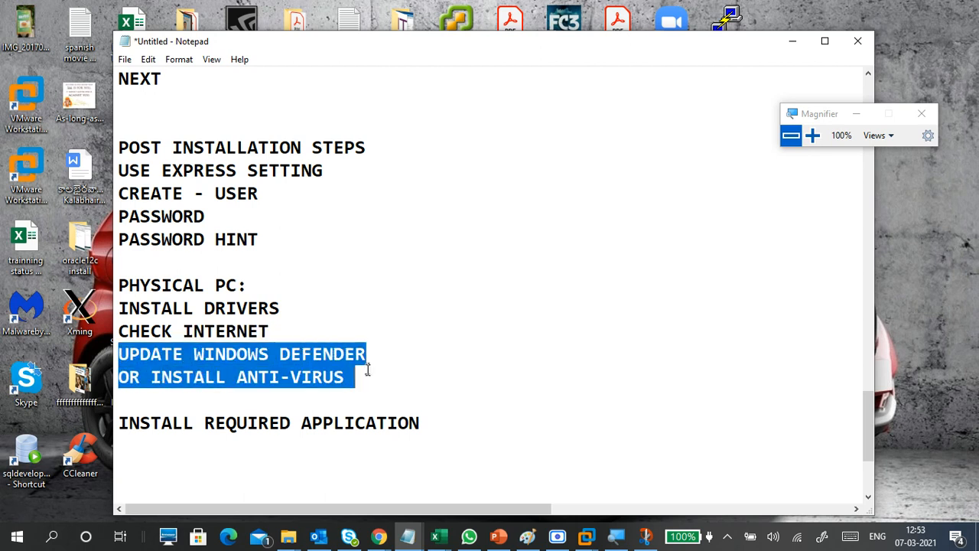
pyautogui.click(369, 372)
pyautogui.click(218, 393)
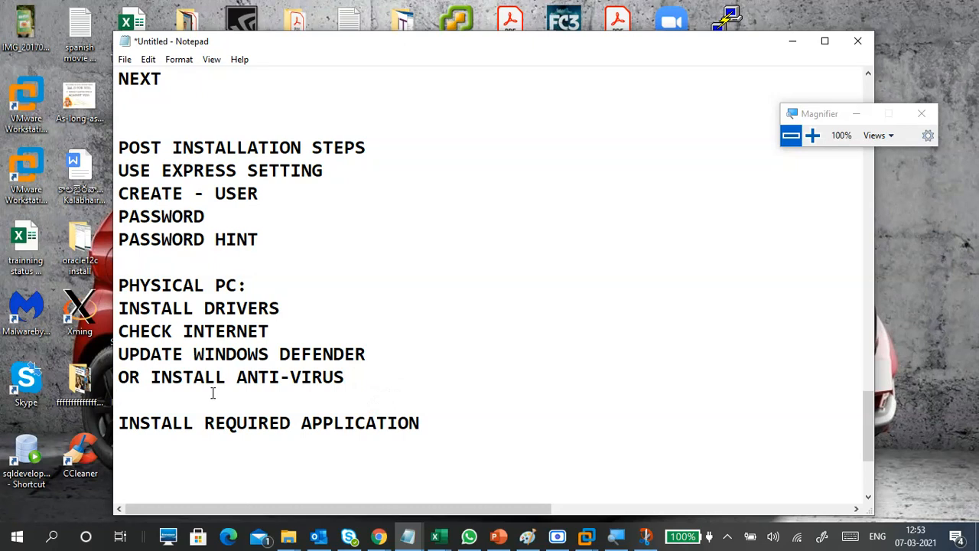
# Step: Add an UPDATE WINDOWS line and extend the anti-virus line with 'AND UPDATE ANTI-VIRUS'
pyautogui.write('UPDATE ')
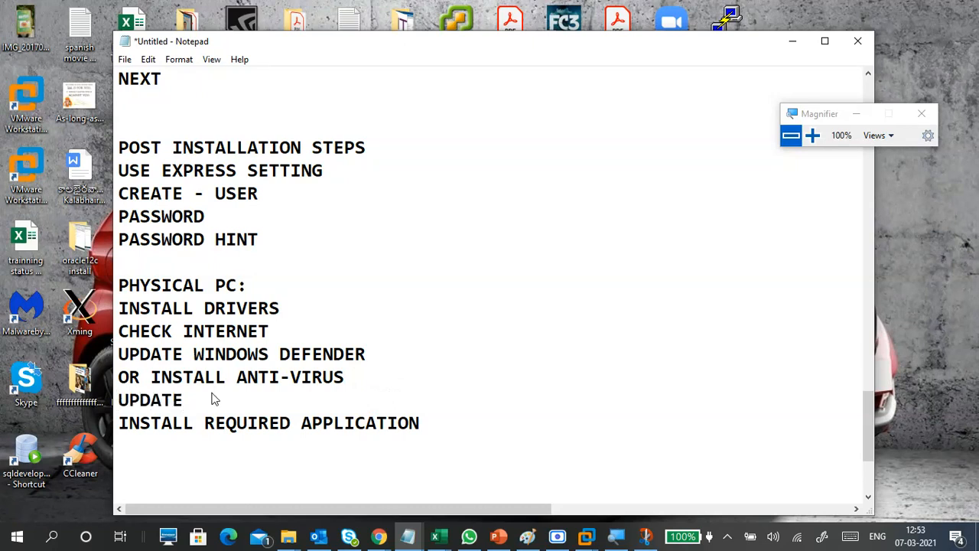
pyautogui.write('WINDOWS')
pyautogui.moveTo(385, 360); pyautogui.dragTo(112, 352)
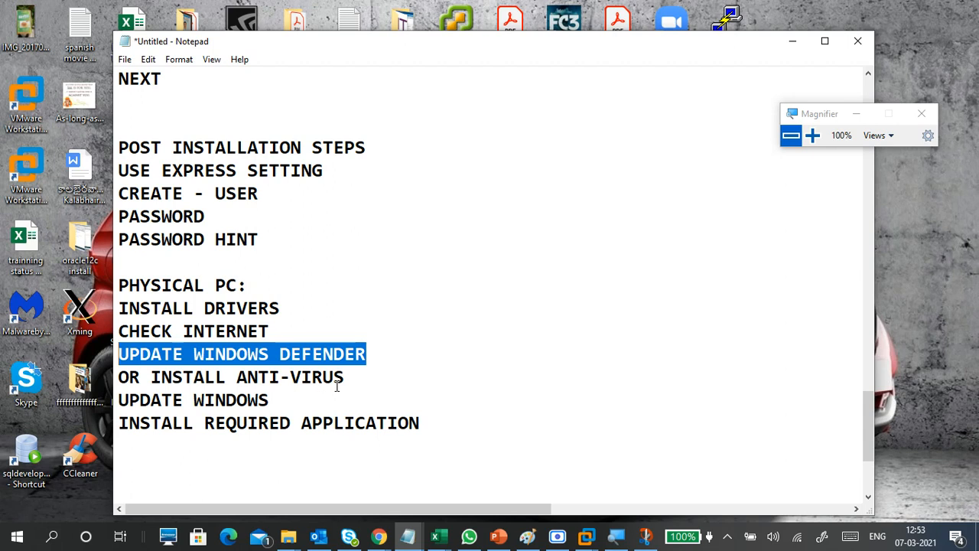
pyautogui.moveTo(353, 376); pyautogui.dragTo(151, 377)
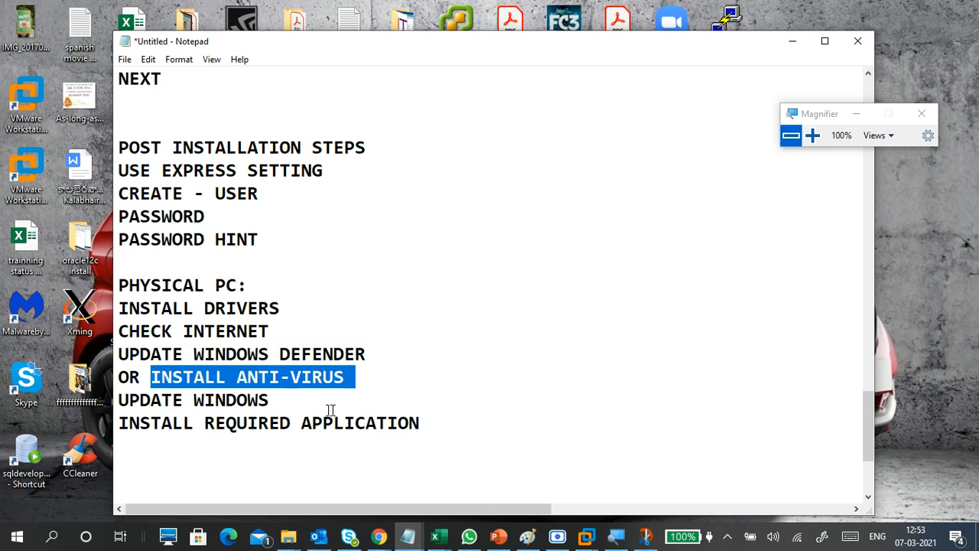
pyautogui.click(355, 390)
pyautogui.click(360, 375)
pyautogui.write('AND UOD')
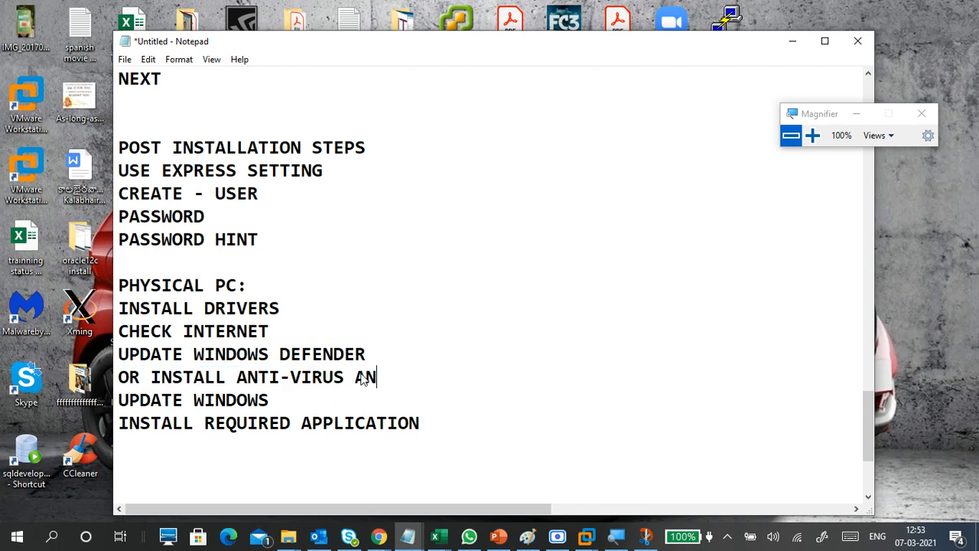
pyautogui.press('BackSpace')
pyautogui.press('BackSpace')
pyautogui.write('PDATE ')
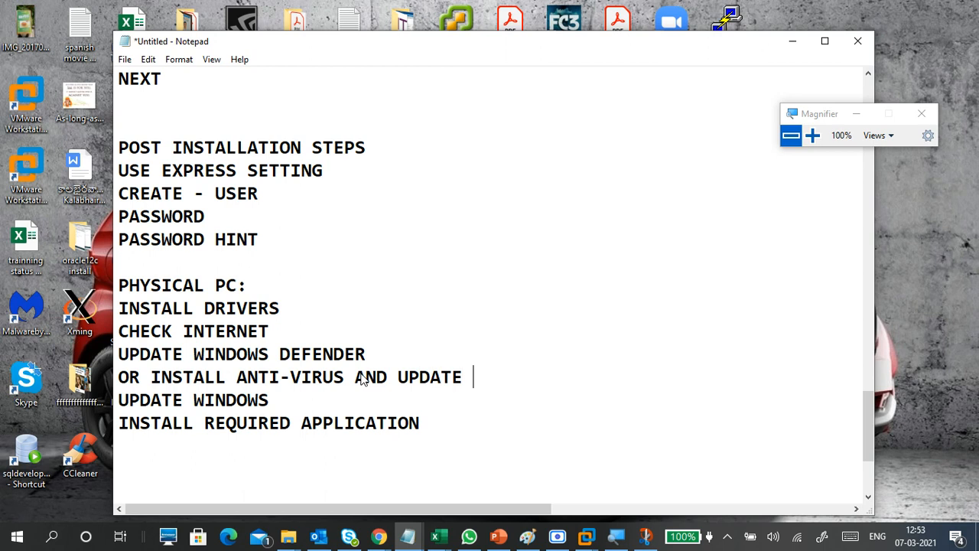
pyautogui.write('ANTI-VI')
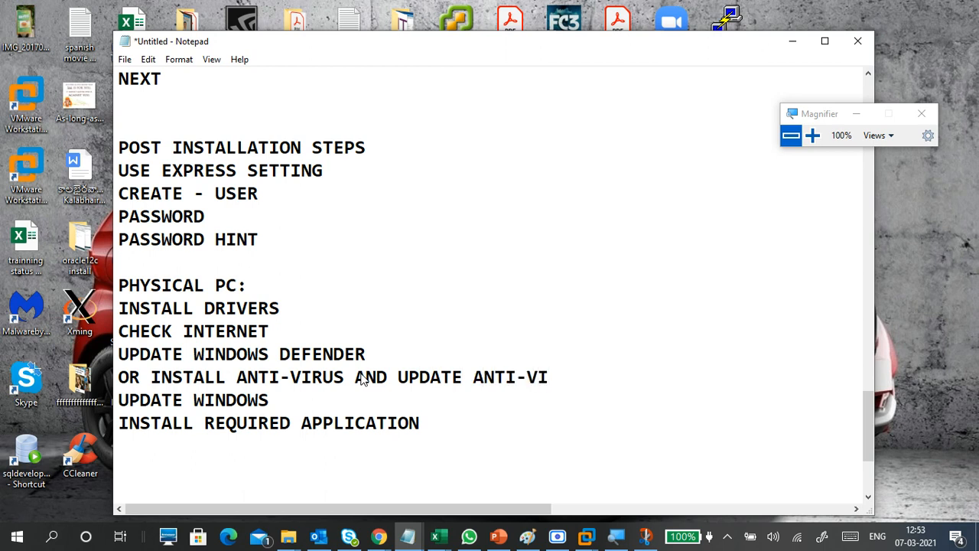
pyautogui.write('RUS')
# Step: Type dashed divider lines below INSTALL REQUIRED APPLICATION and above the PHYSICAL PC: section
pyautogui.press('Down')
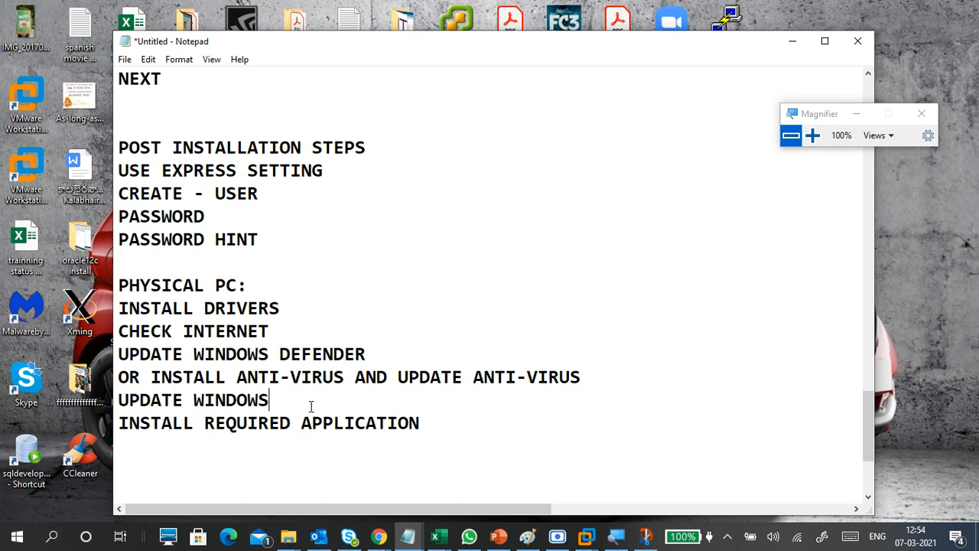
pyautogui.moveTo(310, 404); pyautogui.dragTo(115, 396)
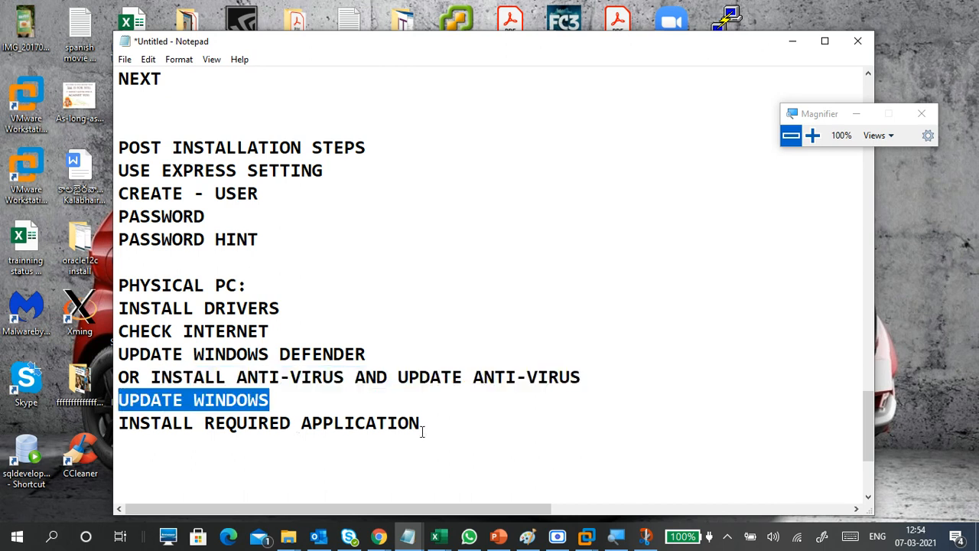
pyautogui.moveTo(420, 426); pyautogui.dragTo(126, 423)
pyautogui.click(143, 468)
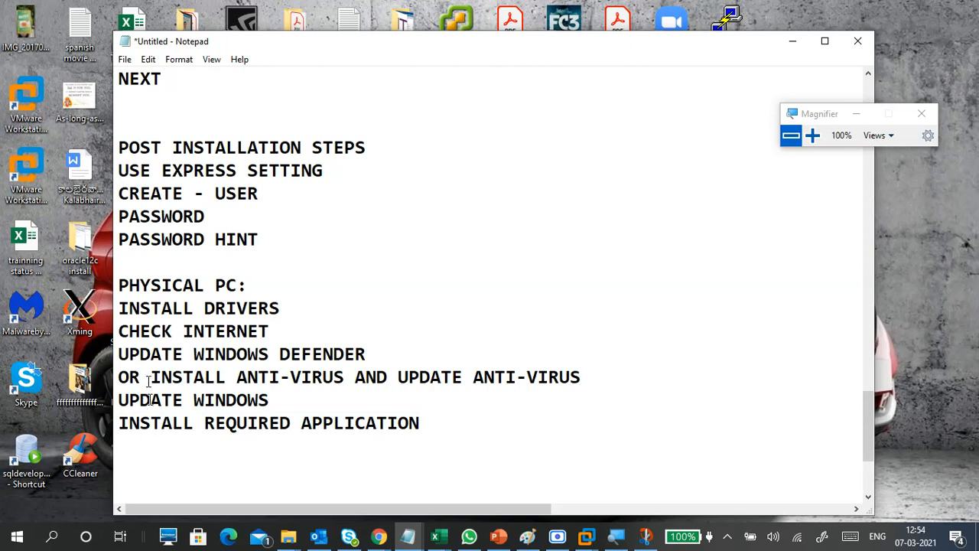
pyautogui.click(143, 444)
pyautogui.write('----------------')
pyautogui.press('Up')
pyautogui.press('Up')
pyautogui.press('Up')
pyautogui.press('Up')
pyautogui.press('Up')
pyautogui.press('Up')
pyautogui.press('Up')
pyautogui.press('Up')
pyautogui.write('---------------')
# Step: Below the lower dashes, type a VMWARE WORKSTATION: heading with VMWARE DRIVERS beneath it
pyautogui.moveTo(456, 436); pyautogui.dragTo(118, 145)
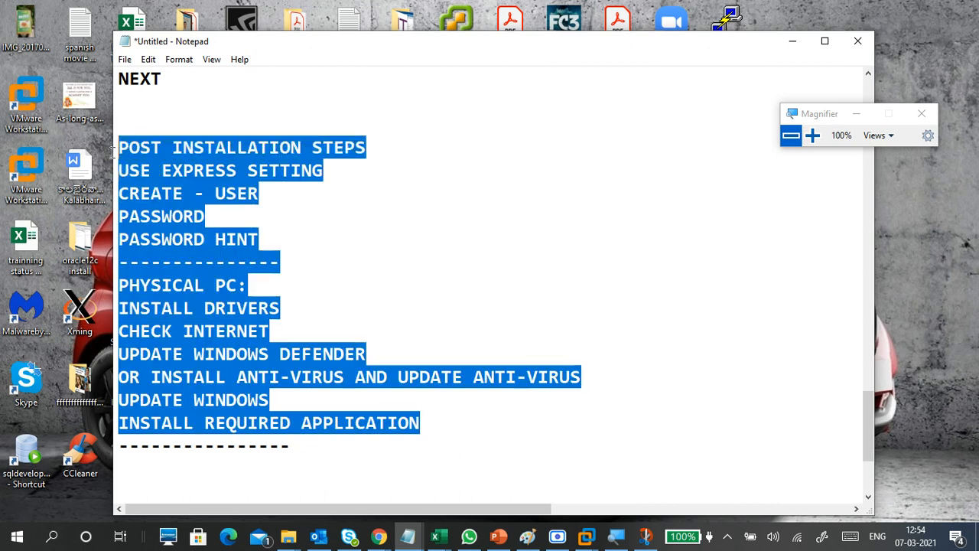
pyautogui.click(300, 272)
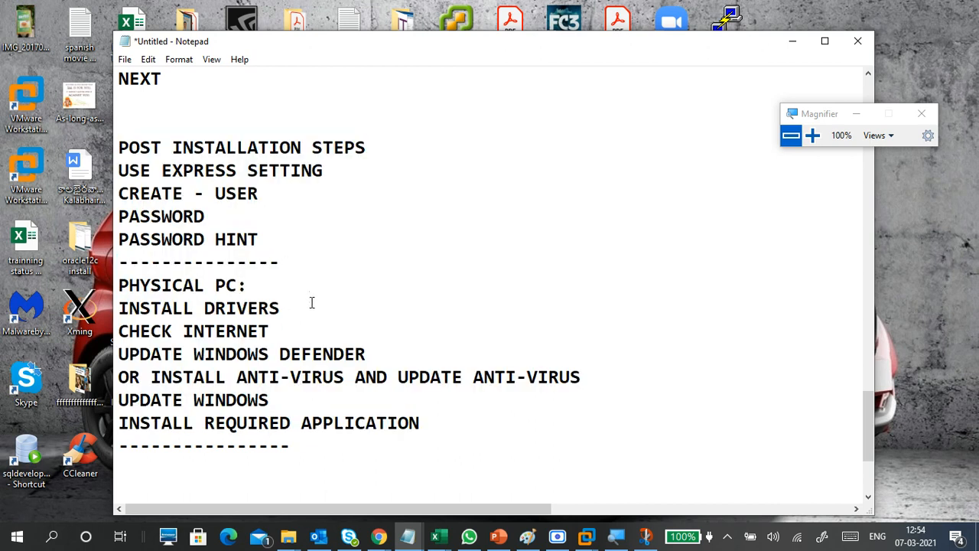
pyautogui.scroll(-3, 313, 305)
pyautogui.click(185, 287)
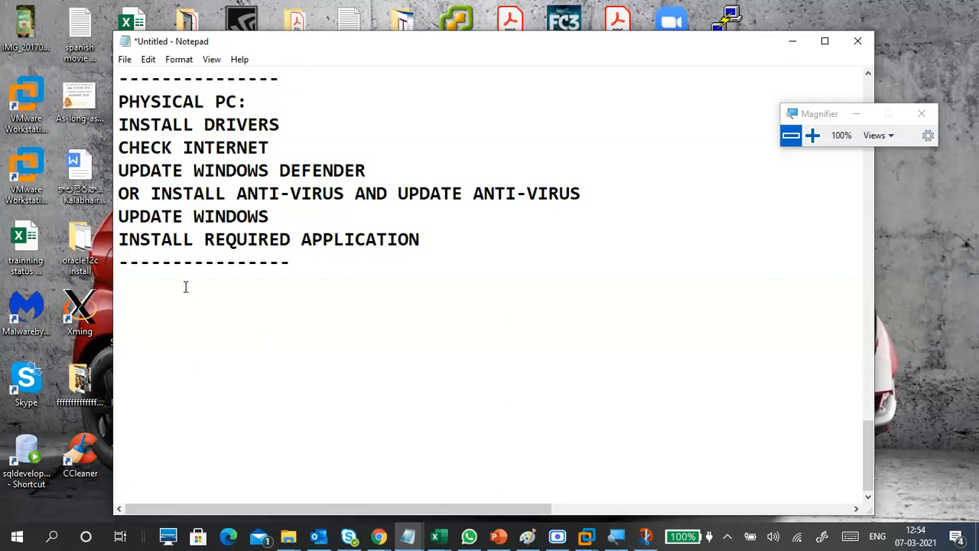
pyautogui.write('VMWARE')
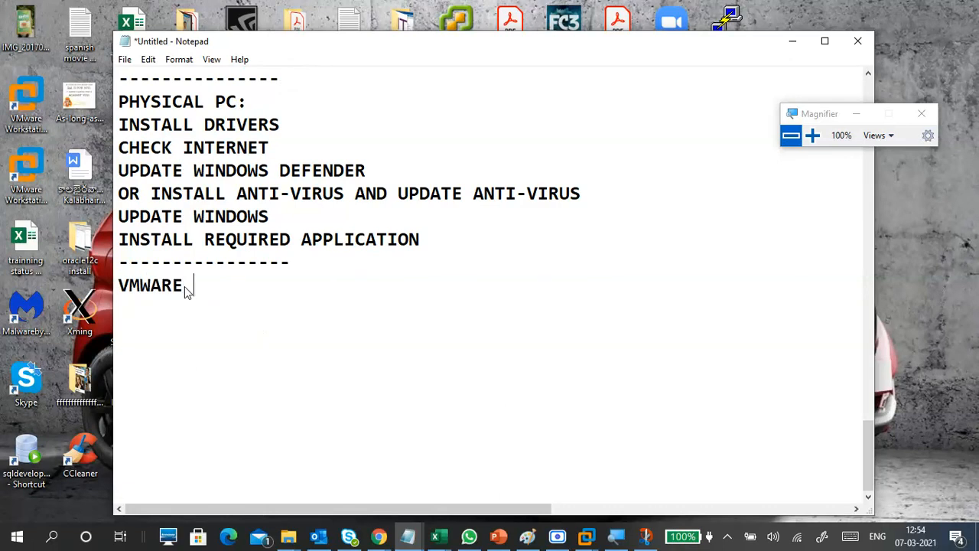
pyautogui.write(' -')
pyautogui.press('BackSpace')
pyautogui.press('BackSpace')
pyautogui.write('WAOR')
pyautogui.press('BackSpace')
pyautogui.press('BackSpace')
pyautogui.press('BackSpace')
pyautogui.write('ORKSTATIO')
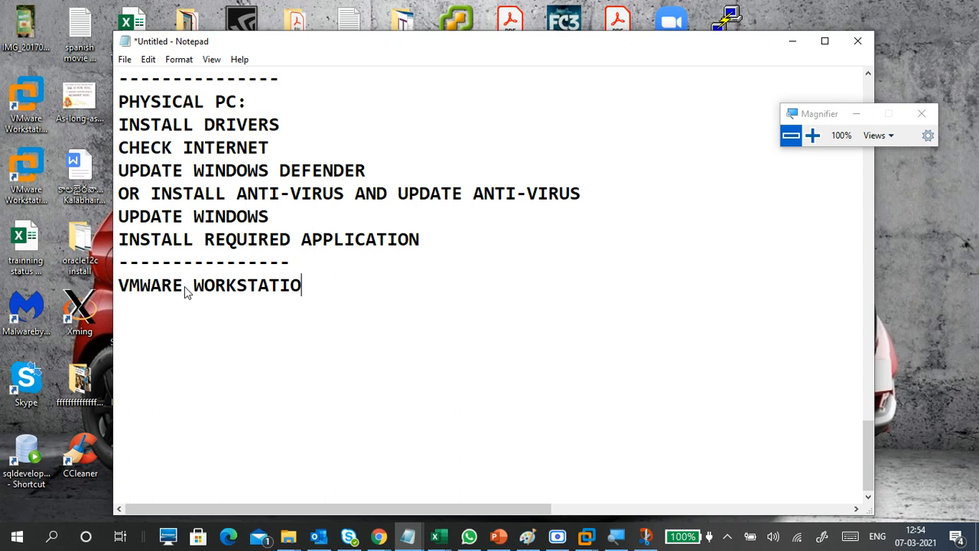
pyautogui.write('N:')
pyautogui.press('Return')
pyautogui.write('VMWARE DRIVES')
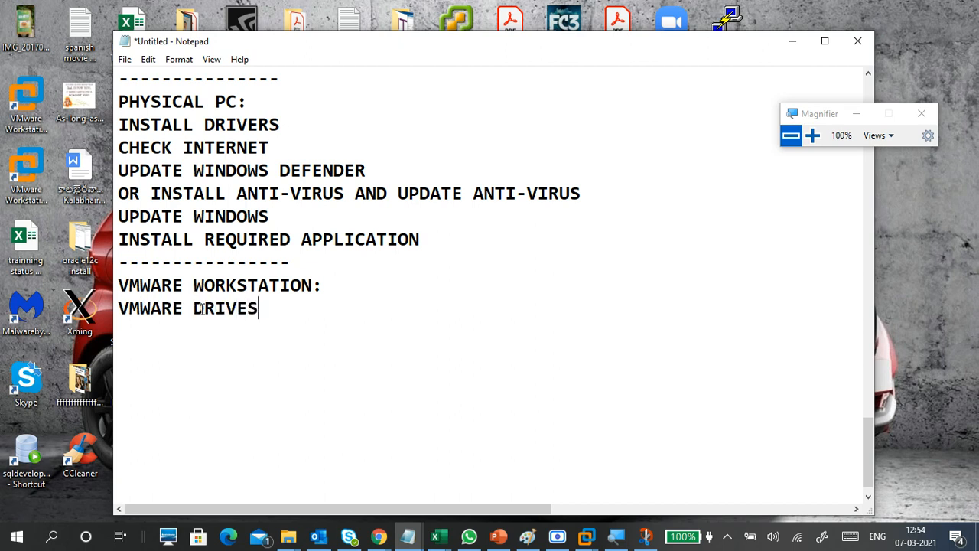
pyautogui.press('BackSpace')
pyautogui.write('RS')
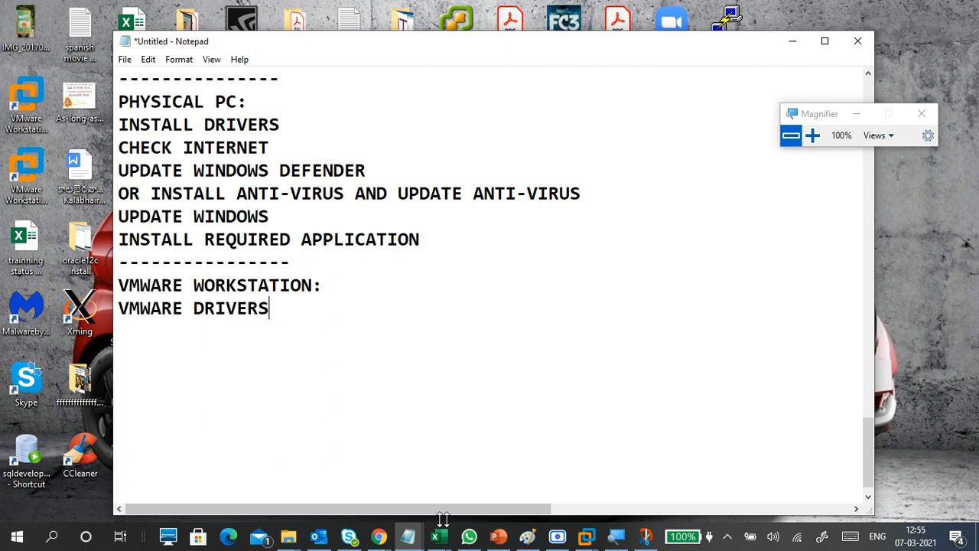
# Step: In the Google Meet window, move the magnifier panel aside and minimize the browser
pyautogui.moveTo(379, 535)
pyautogui.click(262, 452)
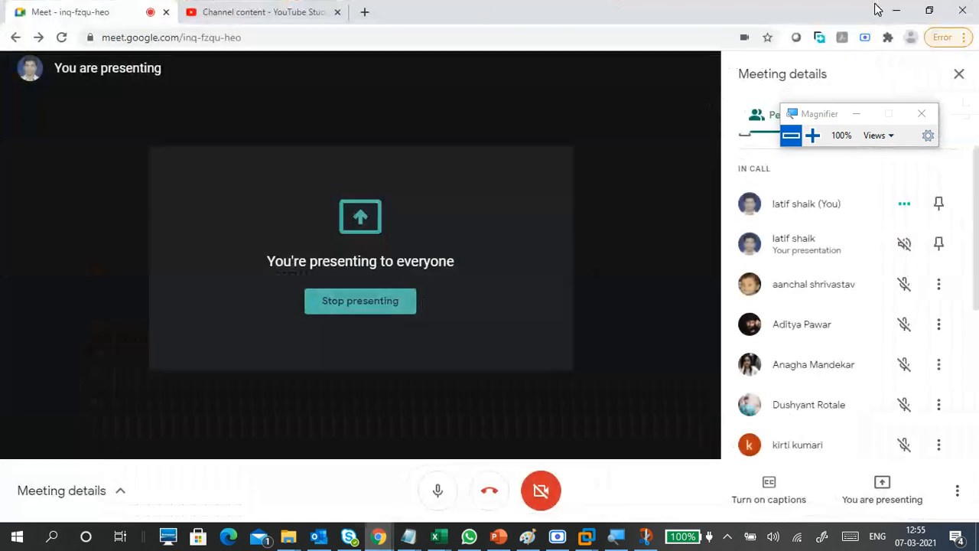
pyautogui.moveTo(833, 114); pyautogui.dragTo(877, 137)
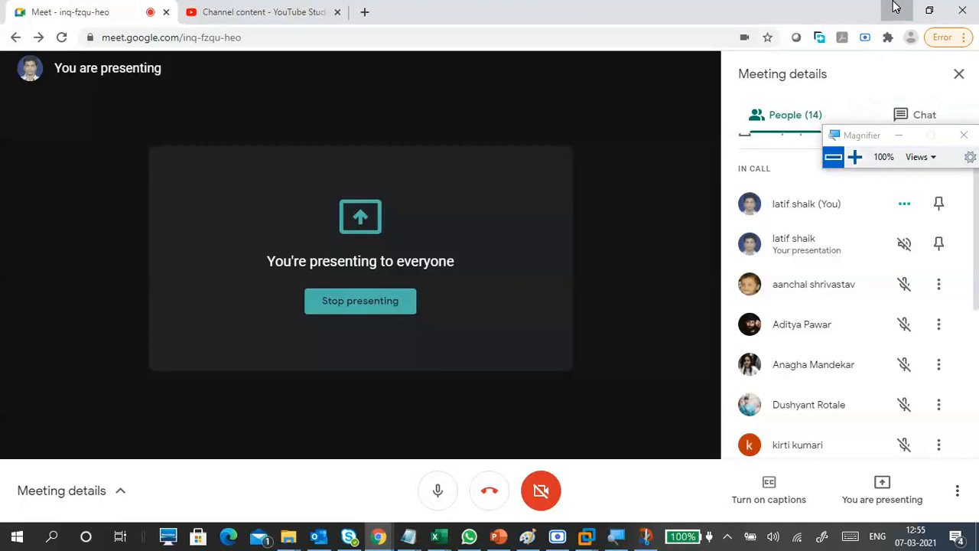
pyautogui.click(897, 11)
# Step: Bring the CTS1-WINC1 VM up full screen and open the guest desktop's right-click menu
pyautogui.moveTo(586, 536)
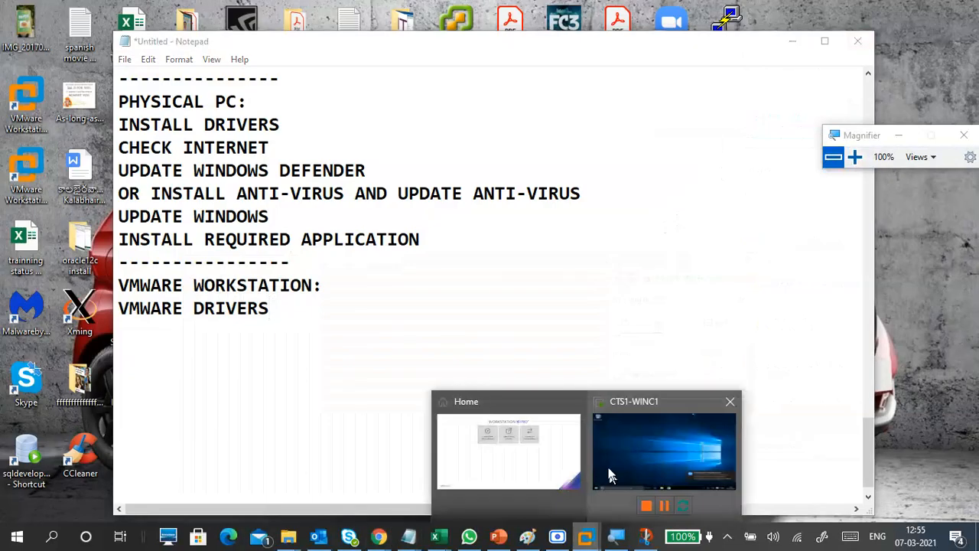
pyautogui.click(624, 457)
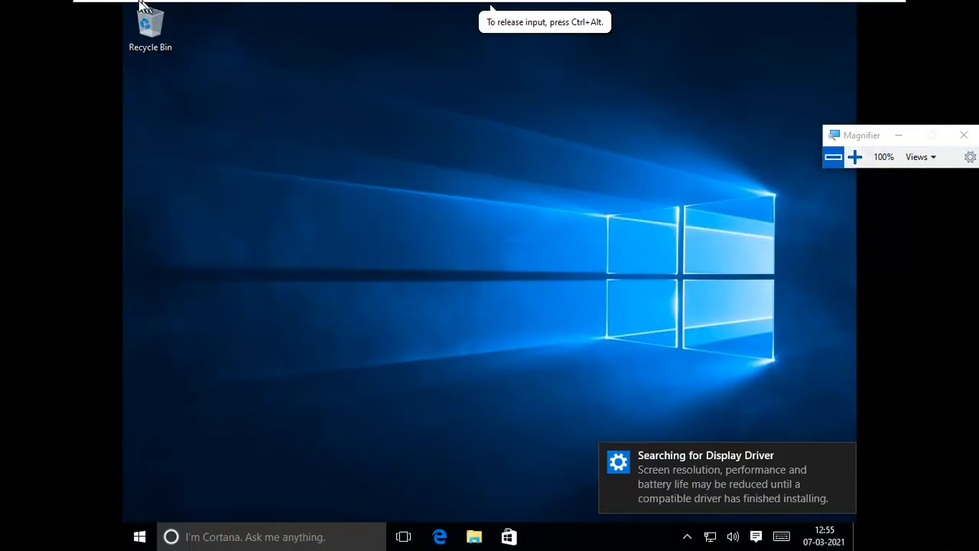
pyautogui.moveTo(122, 4)
pyautogui.rightClick(465, 101)
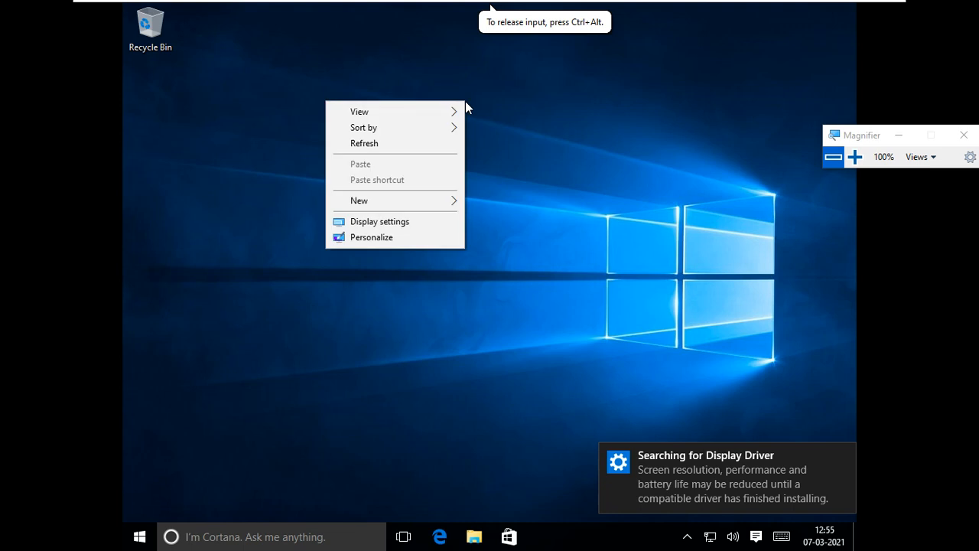
# Step: Open the guest's Display settings and raise magnification to 125%
pyautogui.click(430, 221)
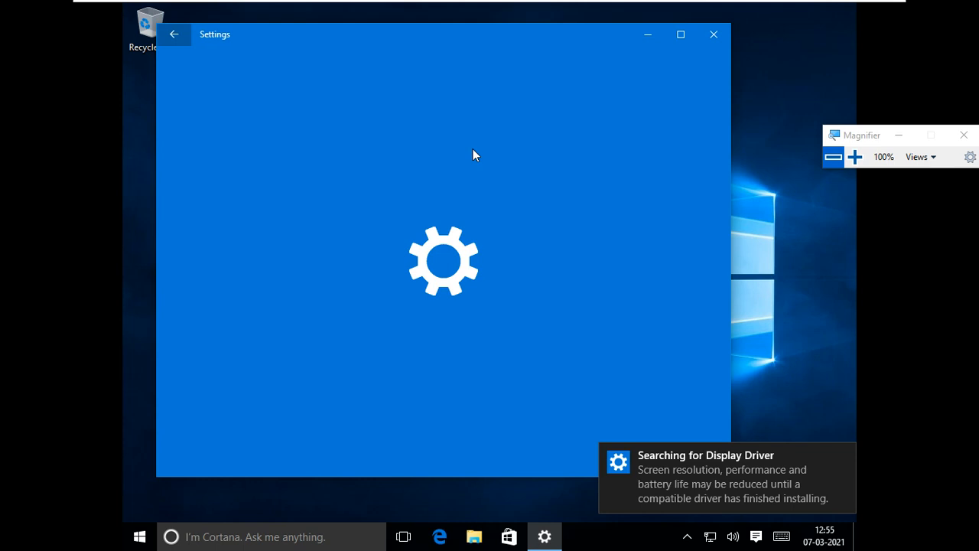
pyautogui.scroll(-2, 612, 331)
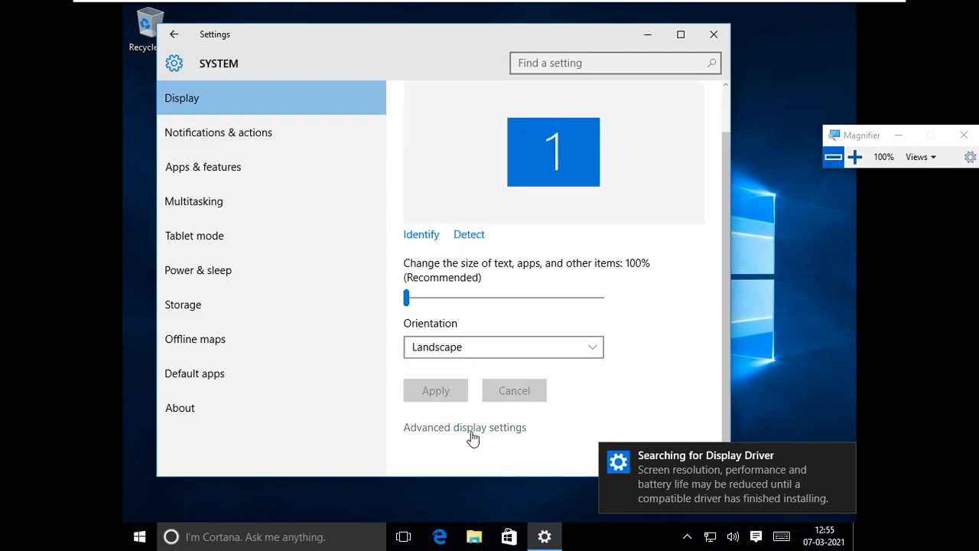
pyautogui.click(854, 159)
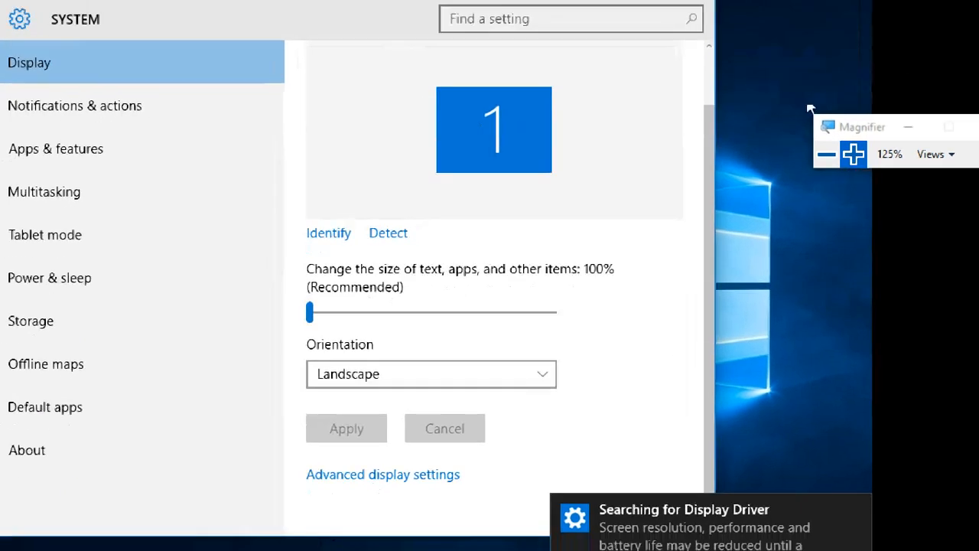
# Step: In Advanced display settings, choose and apply 1366 × 768 resolution, which reverts to 1024 × 768
pyautogui.rightClick(727, 58)
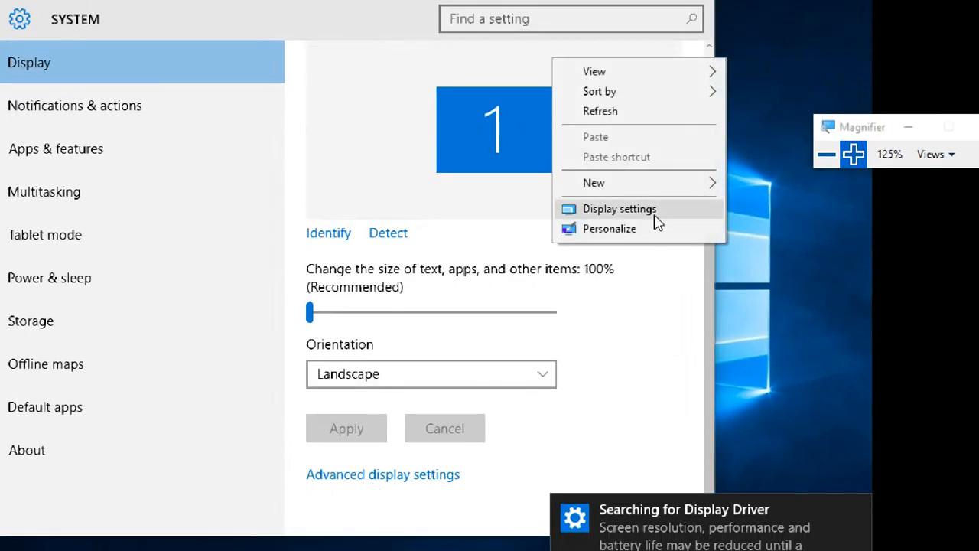
pyautogui.click(361, 486)
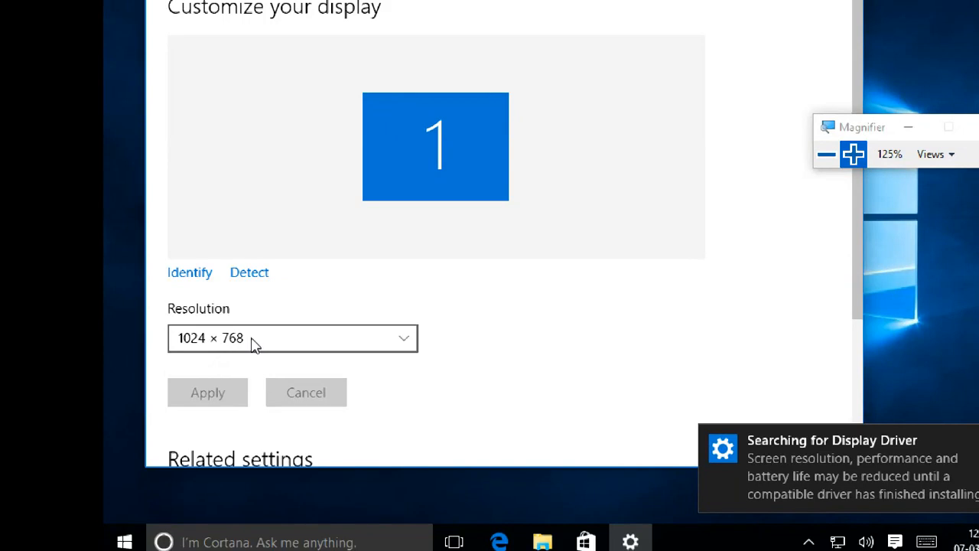
pyautogui.click(253, 342)
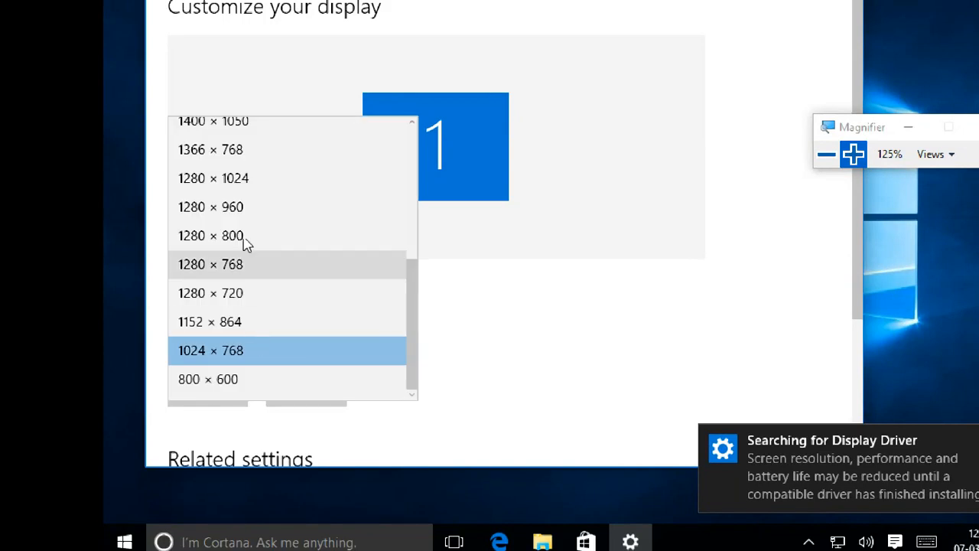
pyautogui.click(221, 152)
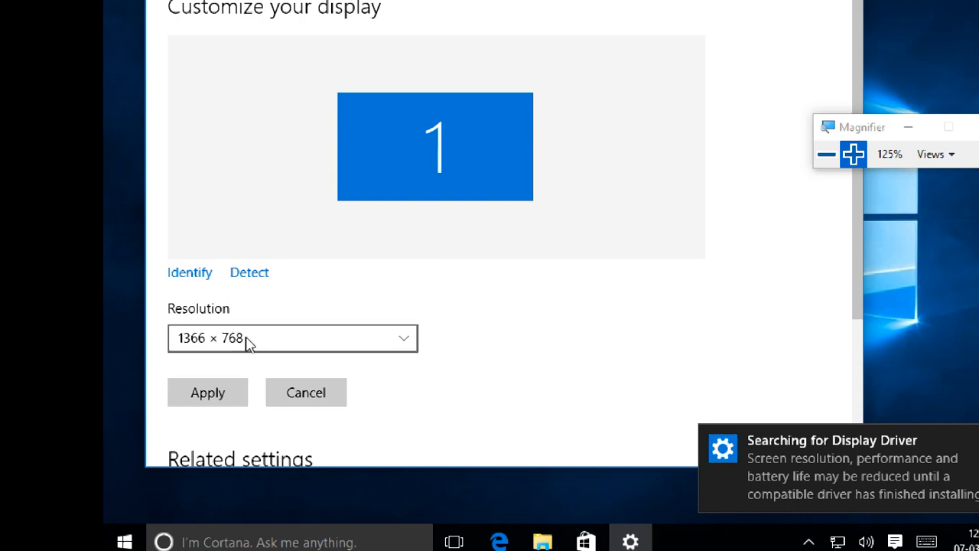
pyautogui.click(218, 399)
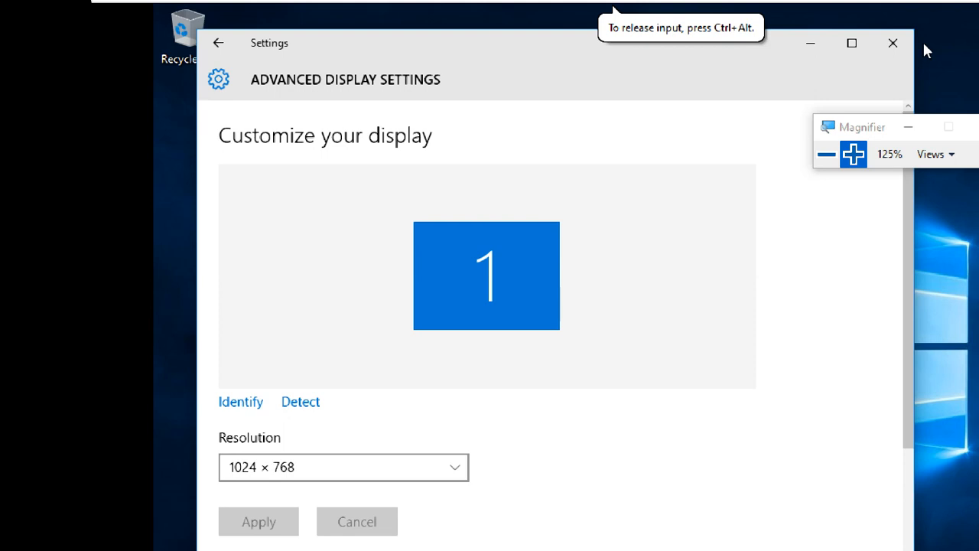
# Step: Close the guest's settings window and choose Install VMware Tools from the VM menu
pyautogui.click(903, 42)
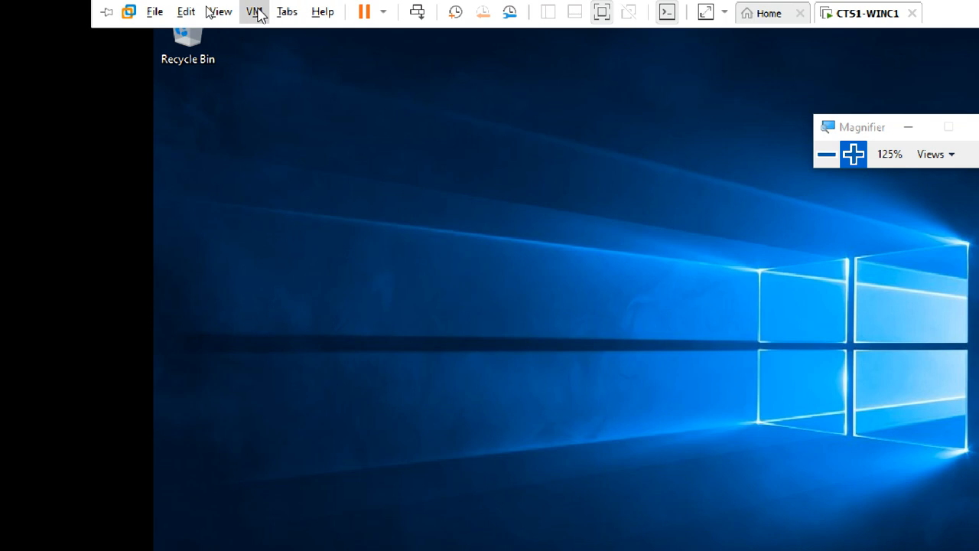
pyautogui.click(254, 11)
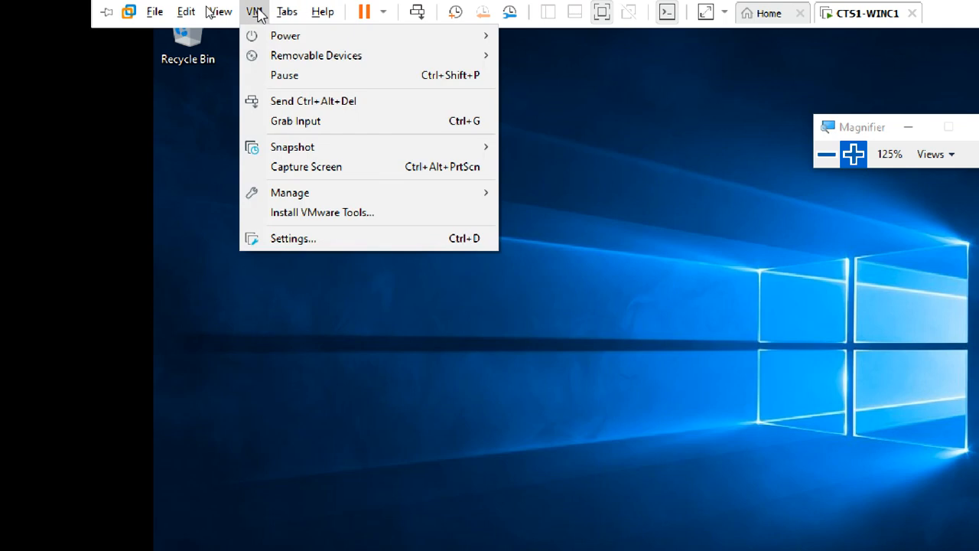
pyautogui.click(387, 219)
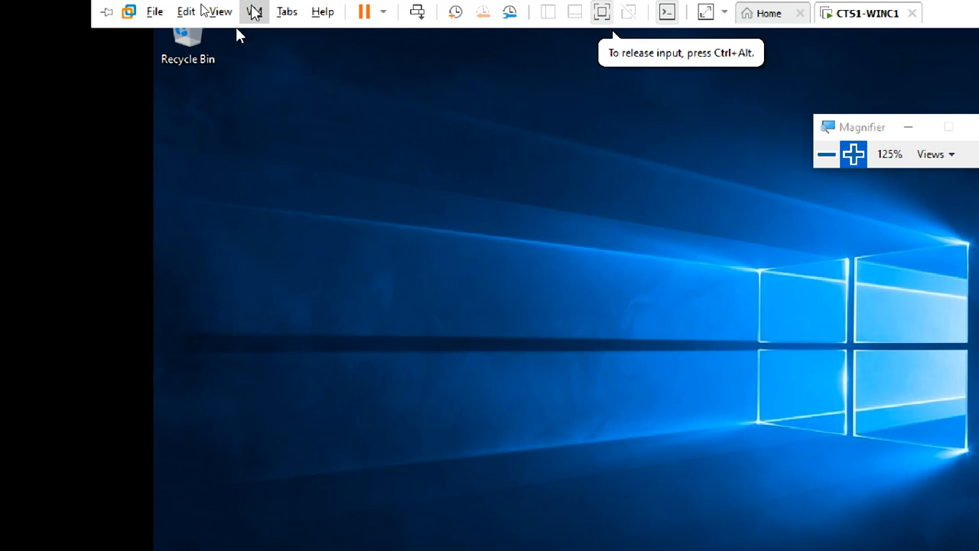
pyautogui.click(254, 11)
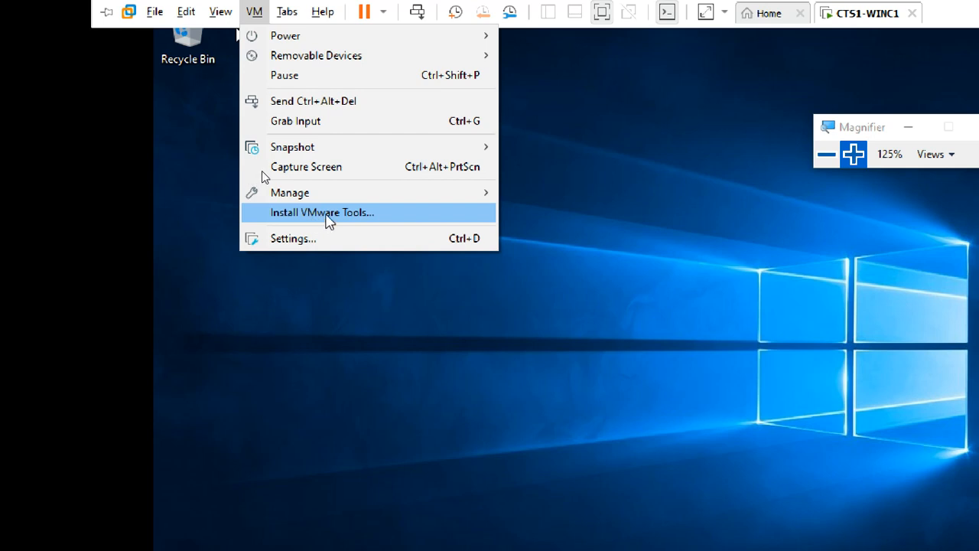
pyautogui.click(857, 153)
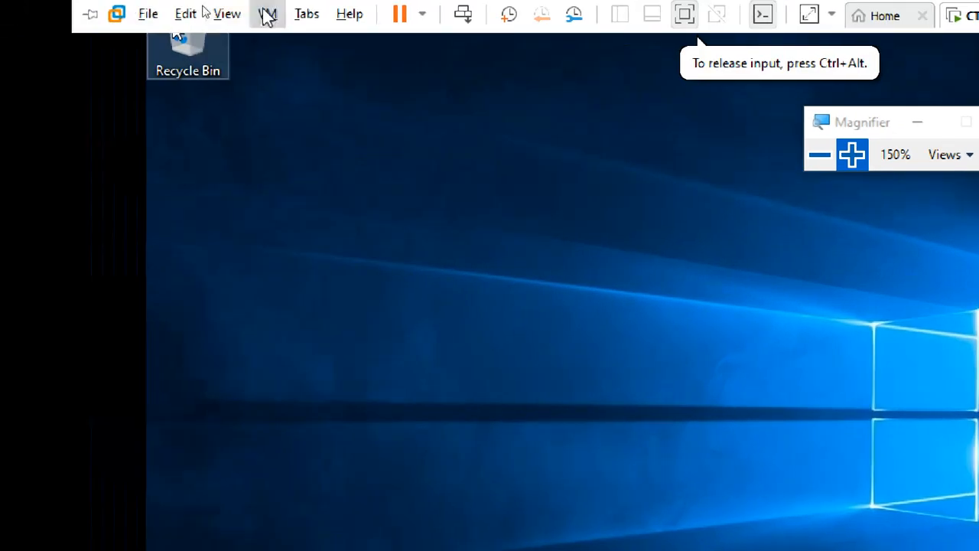
pyautogui.click(267, 16)
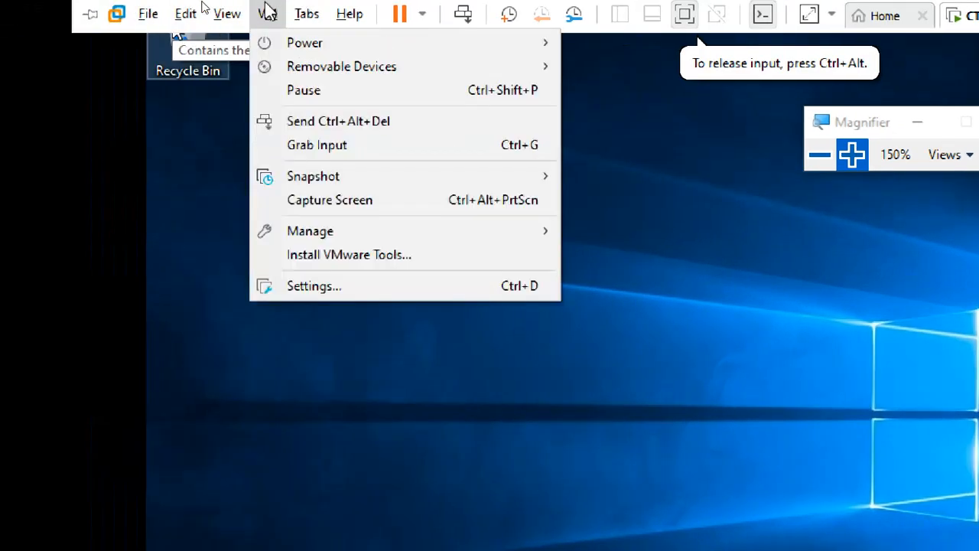
pyautogui.click(308, 259)
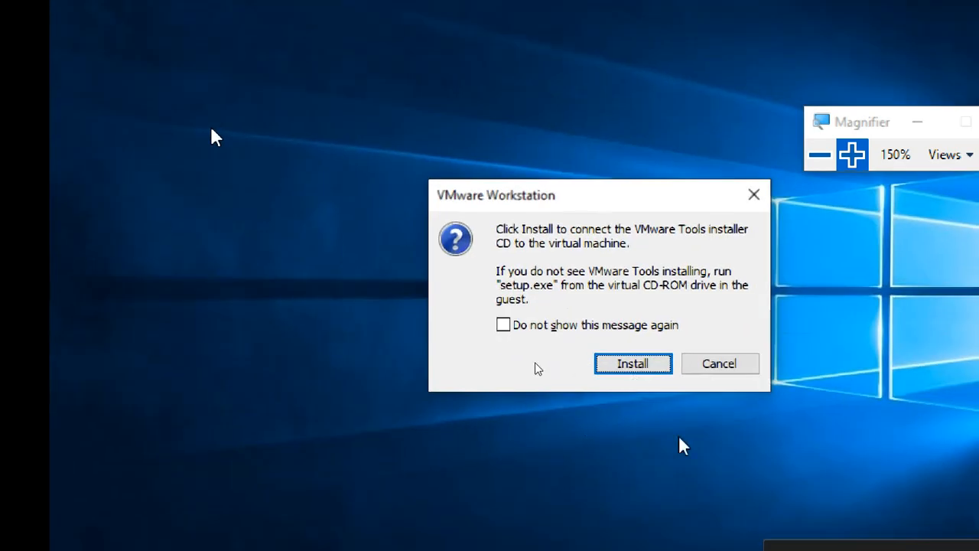
# Step: Connect the VMware Tools CD, run setup64.exe from drive D:, and approve the UAC prompt
pyautogui.click(632, 368)
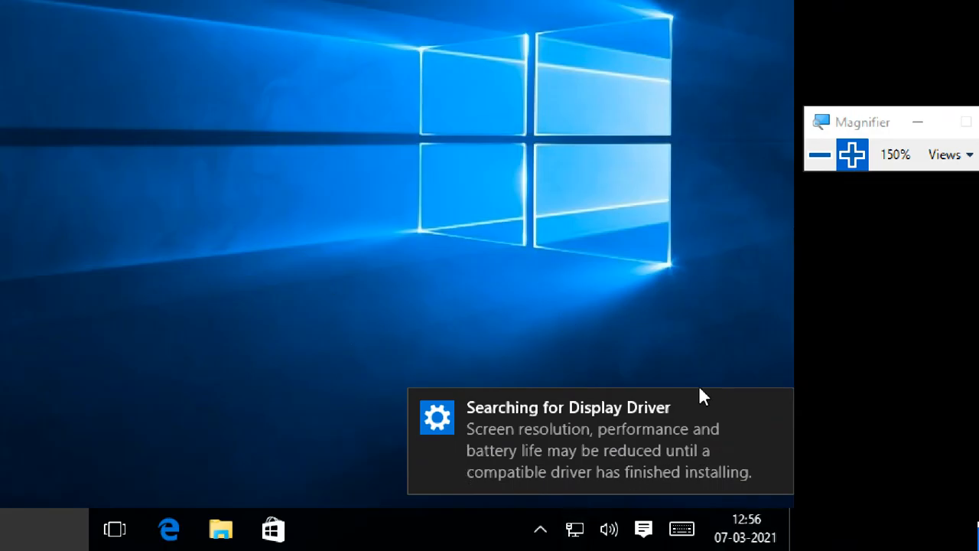
pyautogui.click(774, 405)
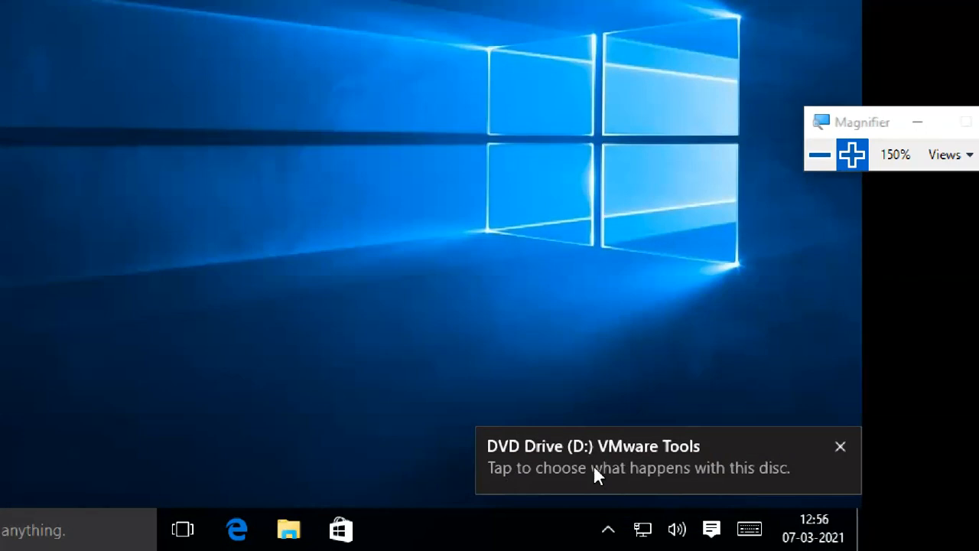
pyautogui.click(655, 461)
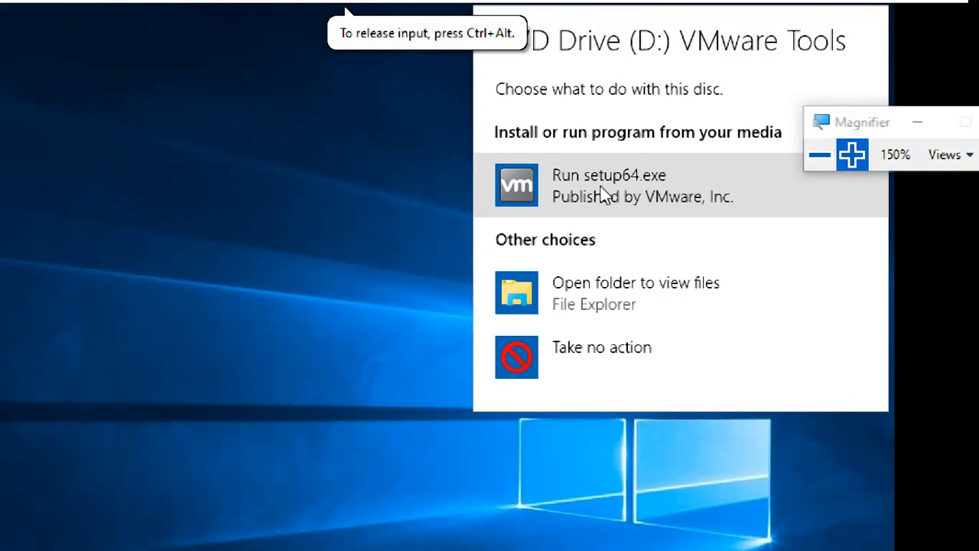
pyautogui.click(601, 192)
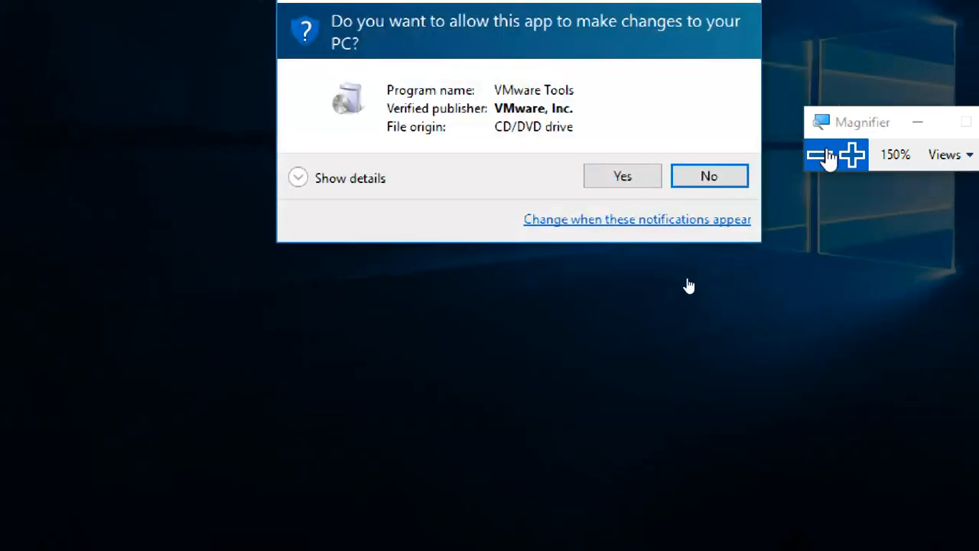
pyautogui.click(606, 178)
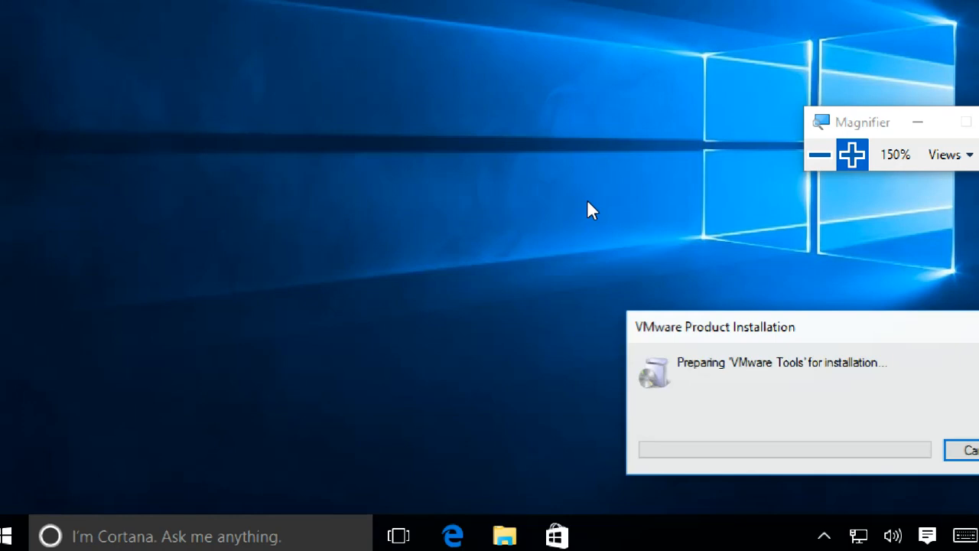
# Step: Browse the VMware Tools files on DVD Drive (D:) in File Explorer, then close Explorer
pyautogui.click(501, 536)
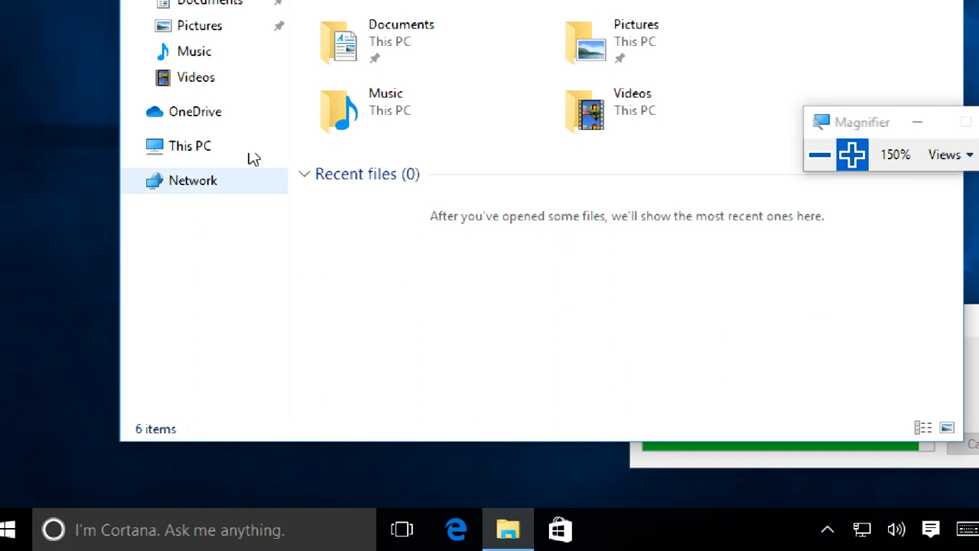
pyautogui.click(200, 146)
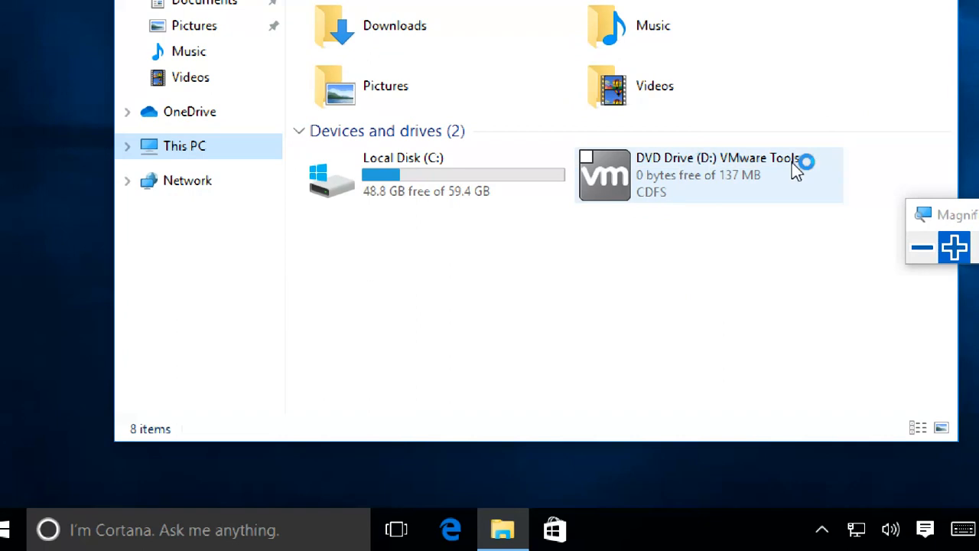
pyautogui.click(128, 146)
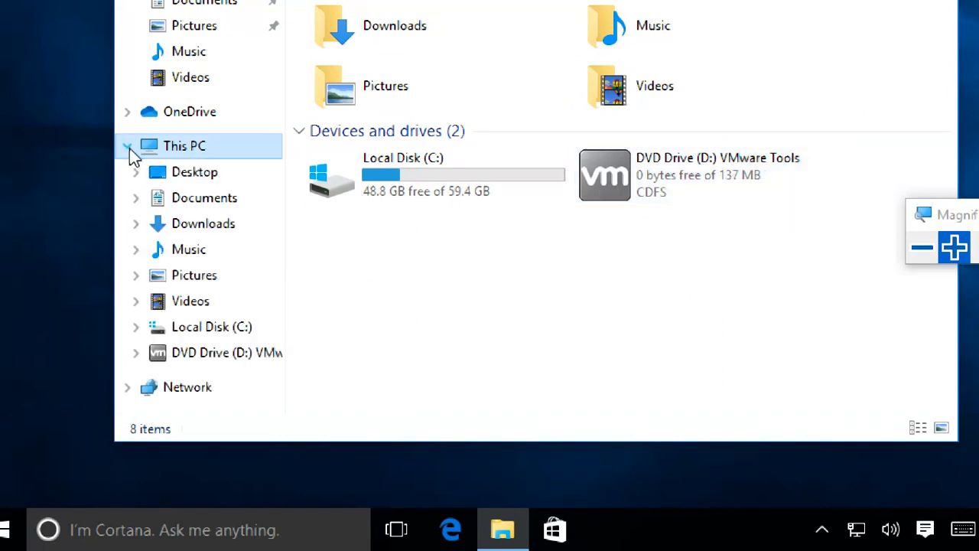
pyautogui.click(218, 354)
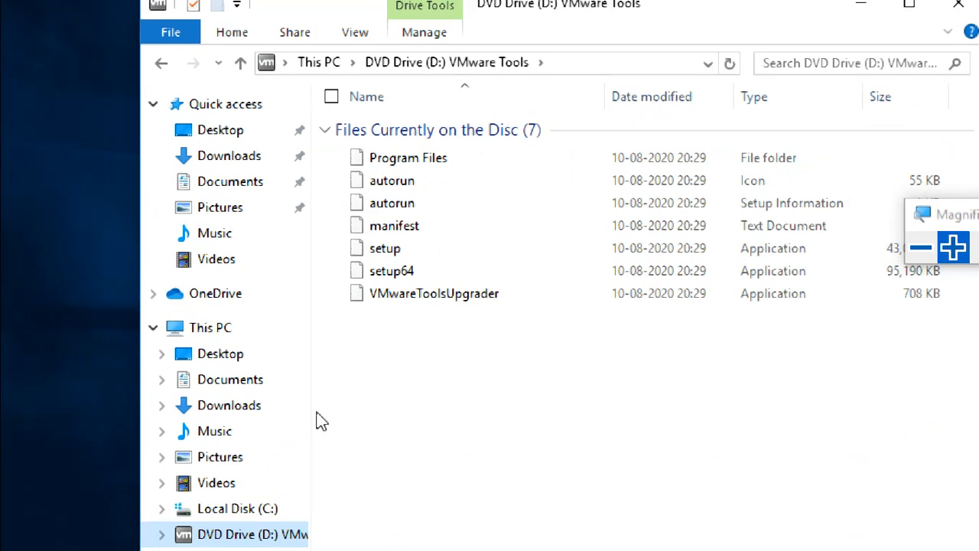
pyautogui.click(213, 303)
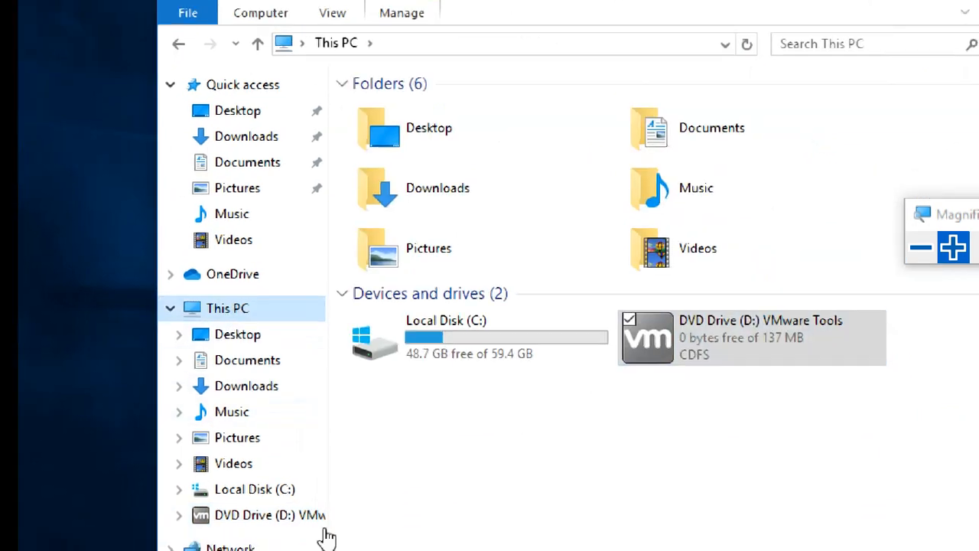
pyautogui.click(293, 515)
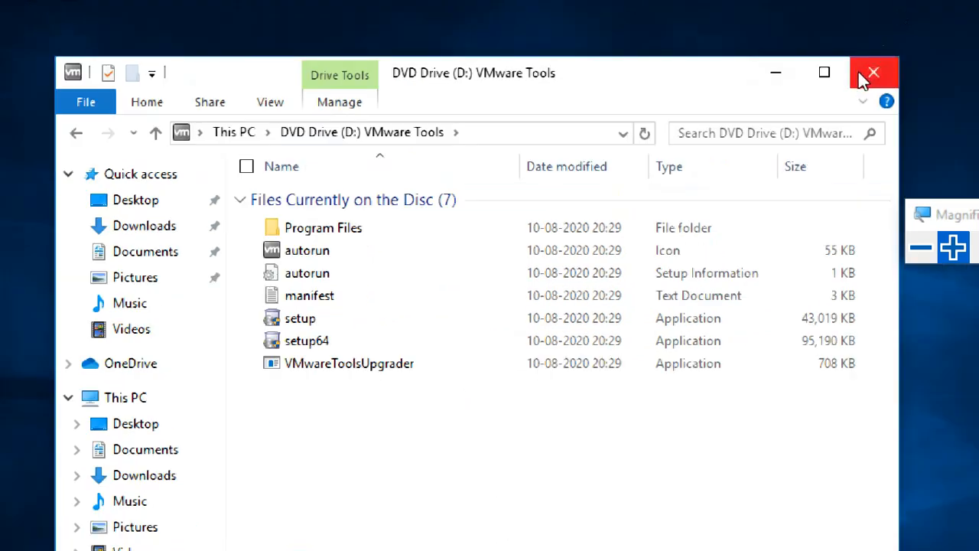
pyautogui.click(863, 77)
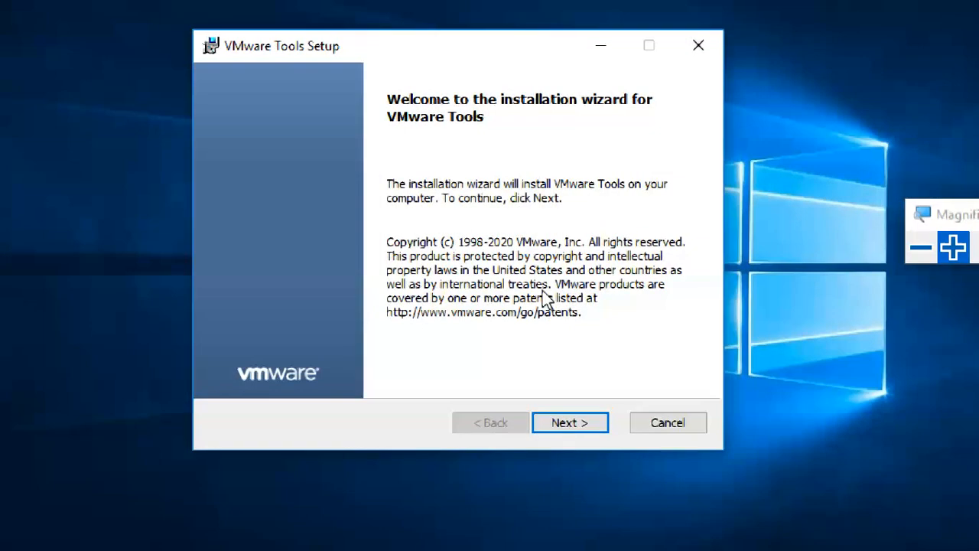
# Step: Run the VMware Tools installation with the Complete setup type until progress finishes
pyautogui.click(585, 430)
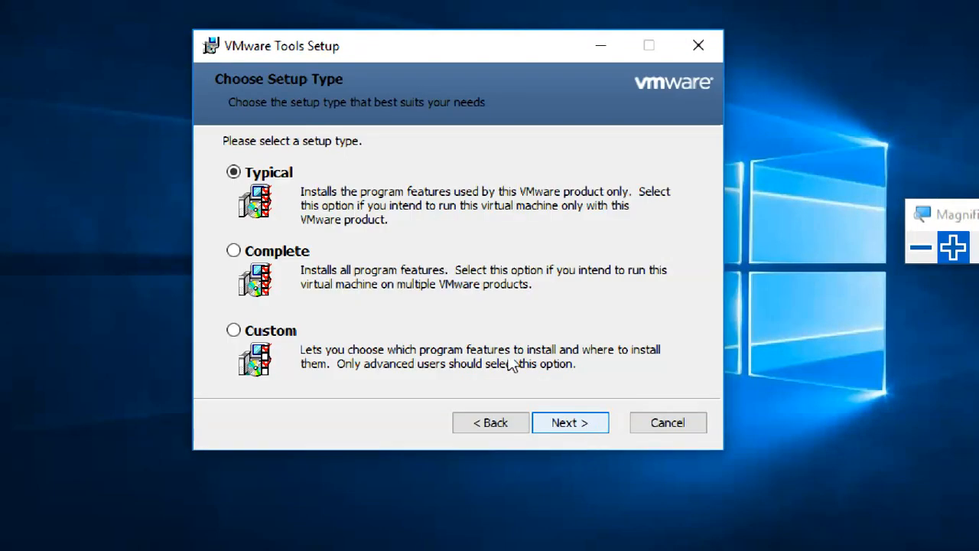
pyautogui.click(281, 255)
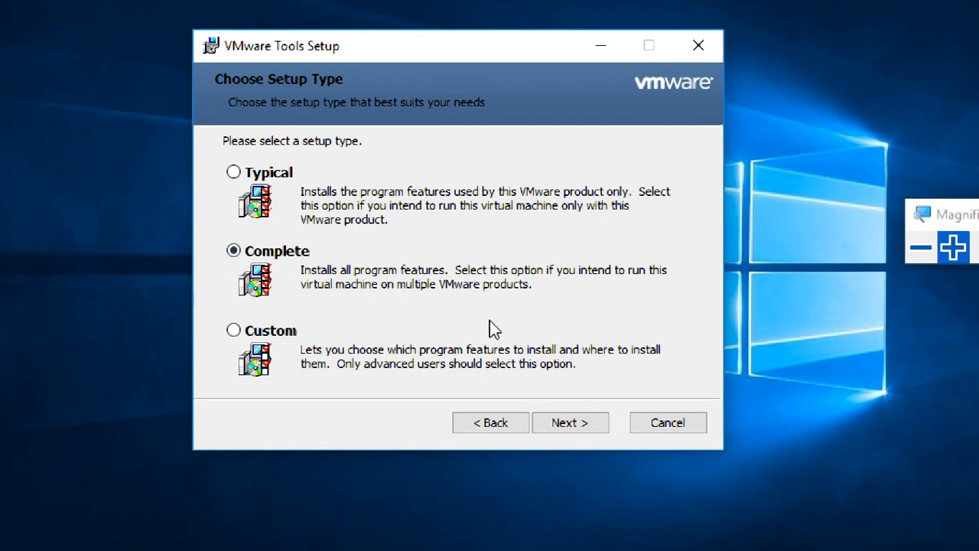
pyautogui.click(591, 426)
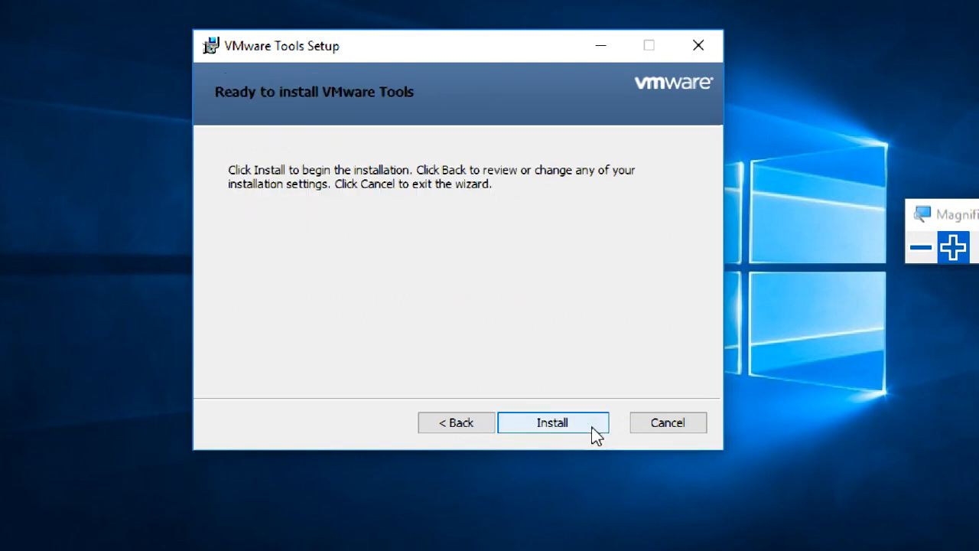
pyautogui.click(591, 426)
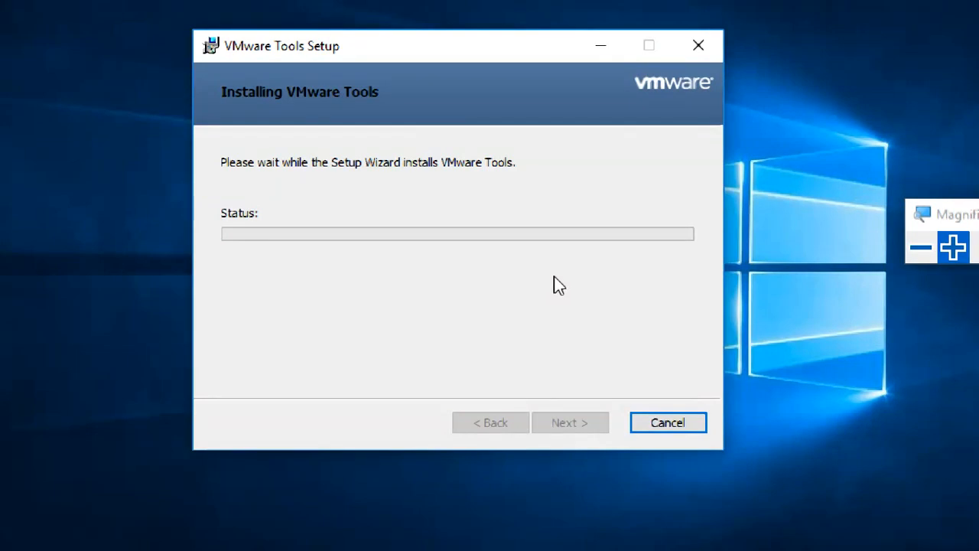
pyautogui.click(920, 249)
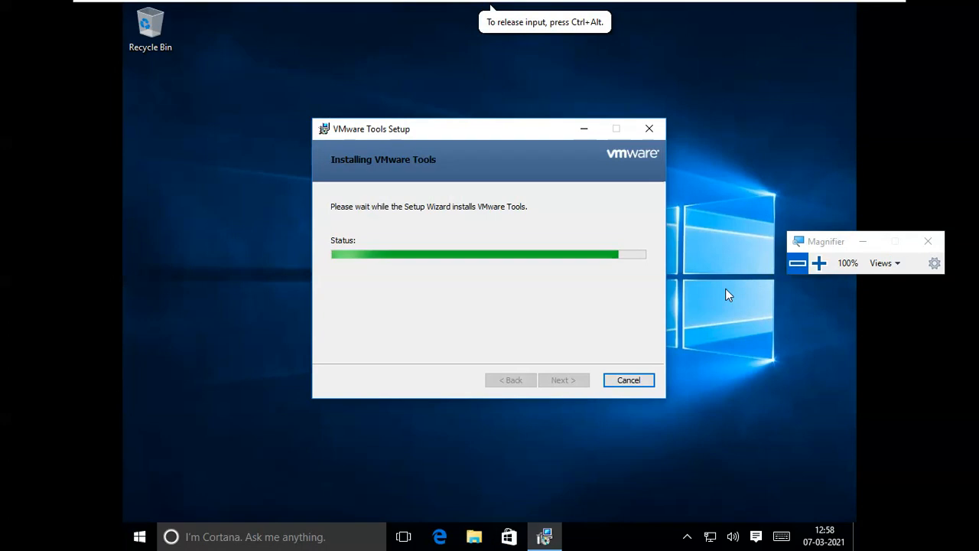
pyautogui.click(819, 263)
pyautogui.click(819, 263)
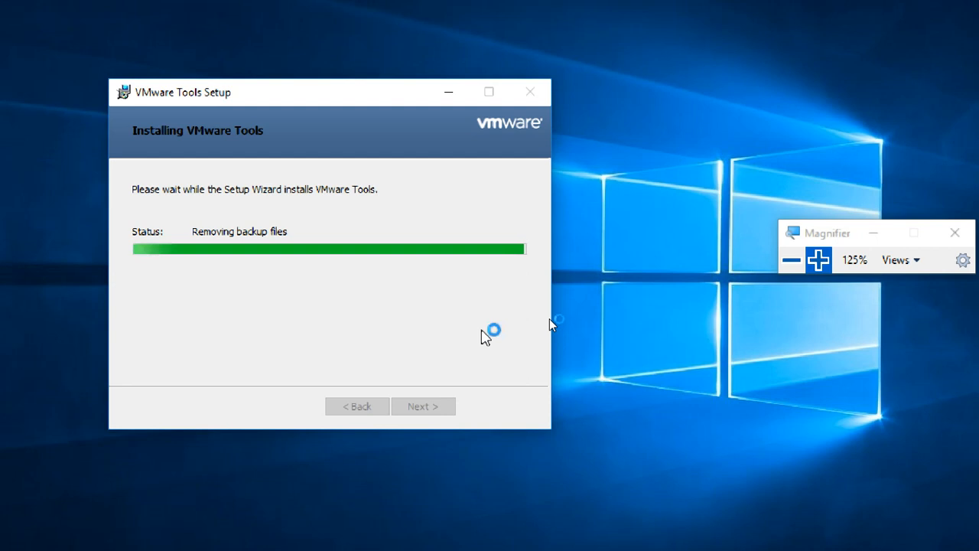
pyautogui.click(792, 260)
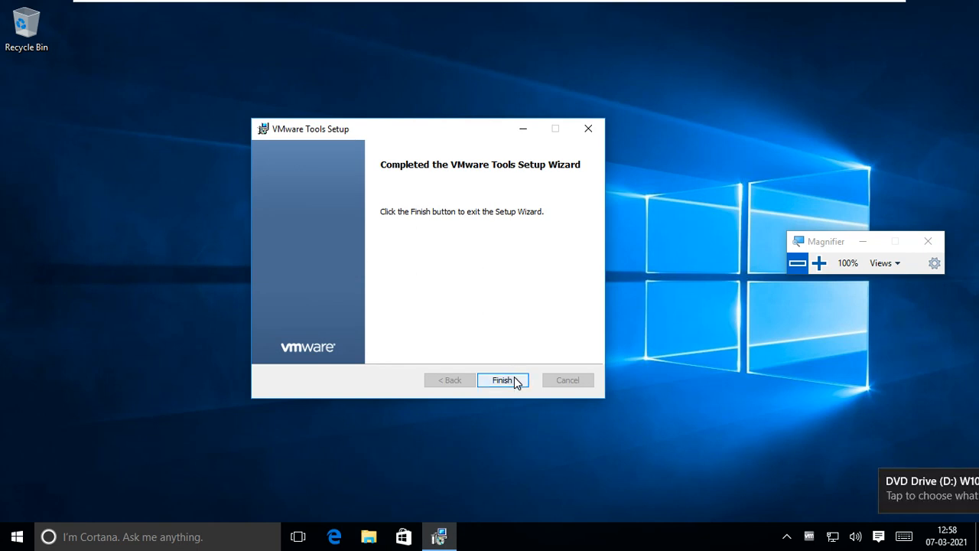
# Step: Finish the VMware Tools setup wizard and agree to restart the guest now
pyautogui.click(818, 263)
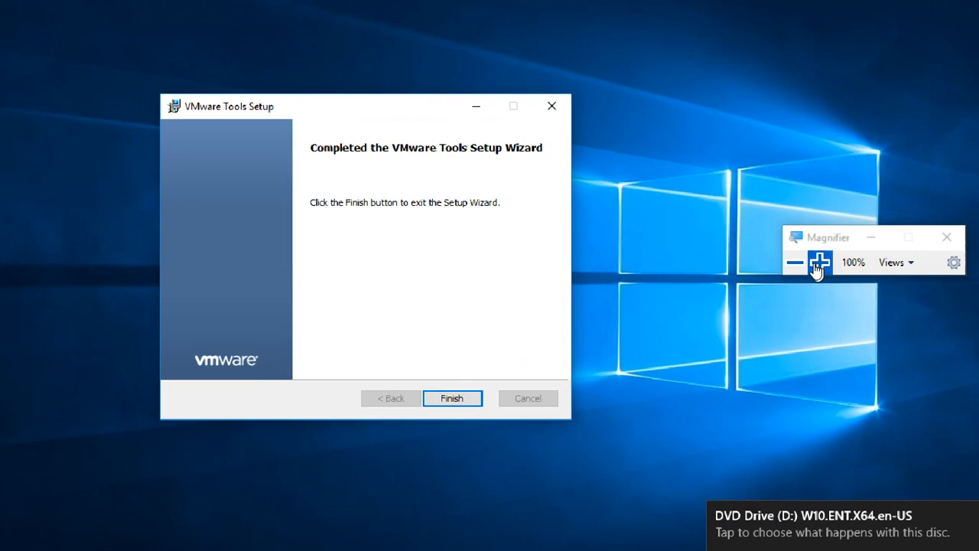
pyautogui.click(424, 408)
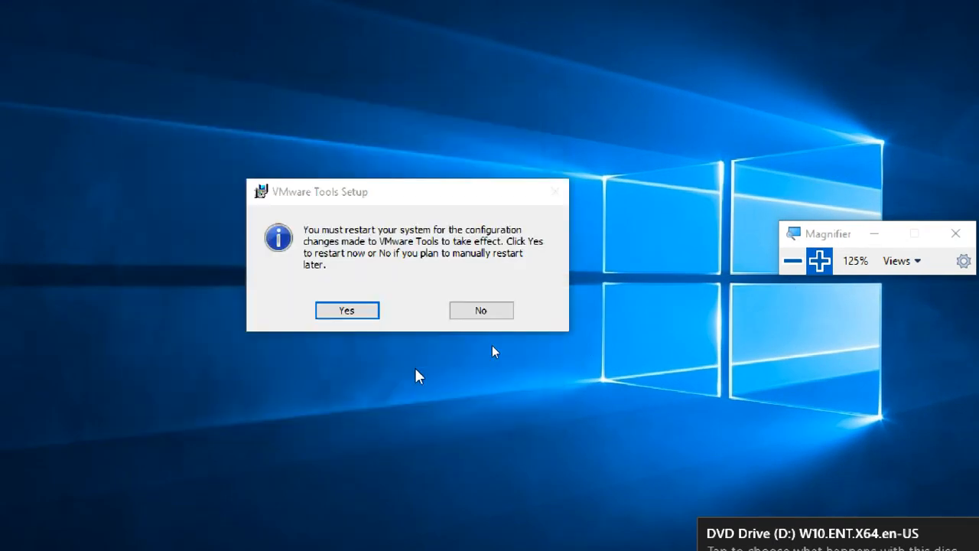
pyautogui.click(346, 314)
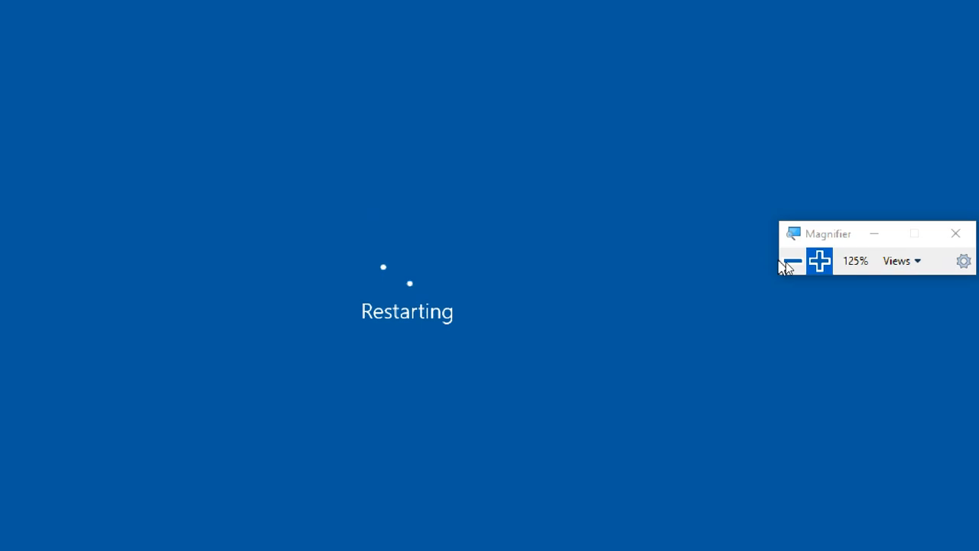
pyautogui.click(788, 262)
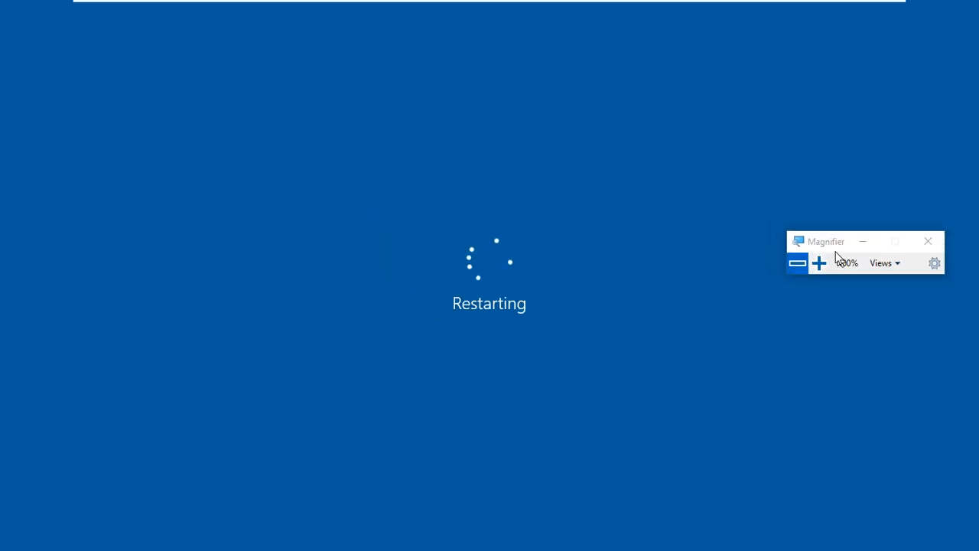
# Step: Leave full-screen mode for a normal VM window and release input with Ctrl+Alt
pyautogui.moveTo(754, 6)
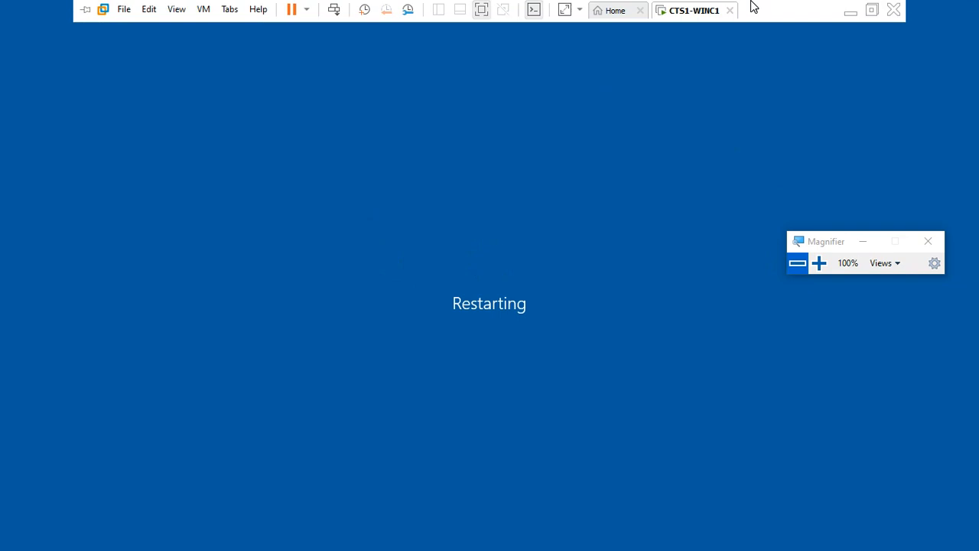
pyautogui.click(872, 8)
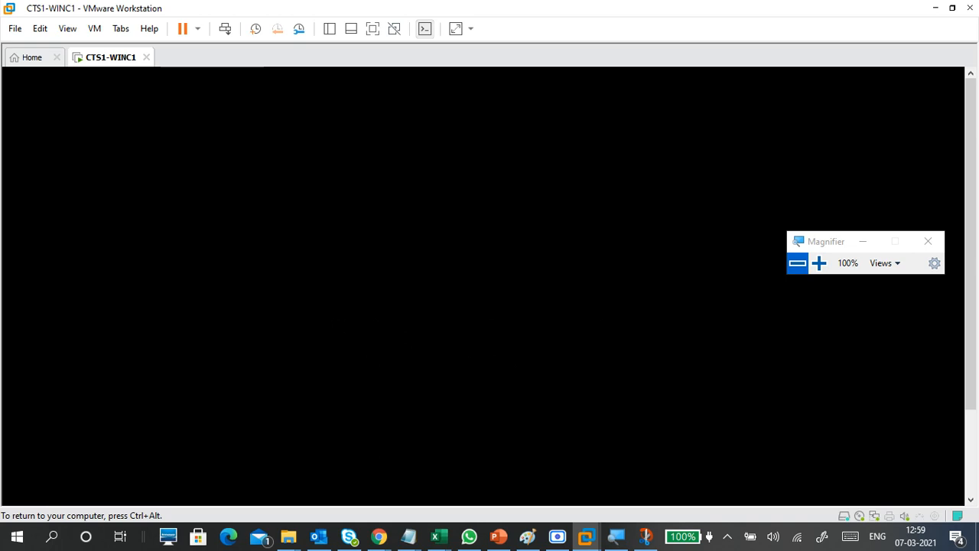
pyautogui.hotkey('ctrl', 'alt')
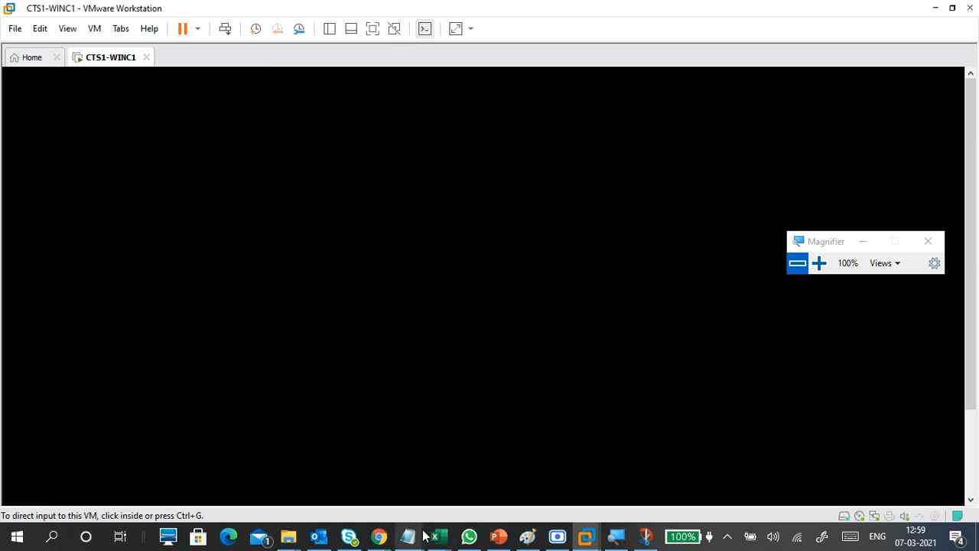
# Step: Replace the VMWARE DRIVERS note with VM->INSTALL VMWARE TOOLS, add a new line, then minimize Notepad
pyautogui.moveTo(421, 536)
pyautogui.click(457, 491)
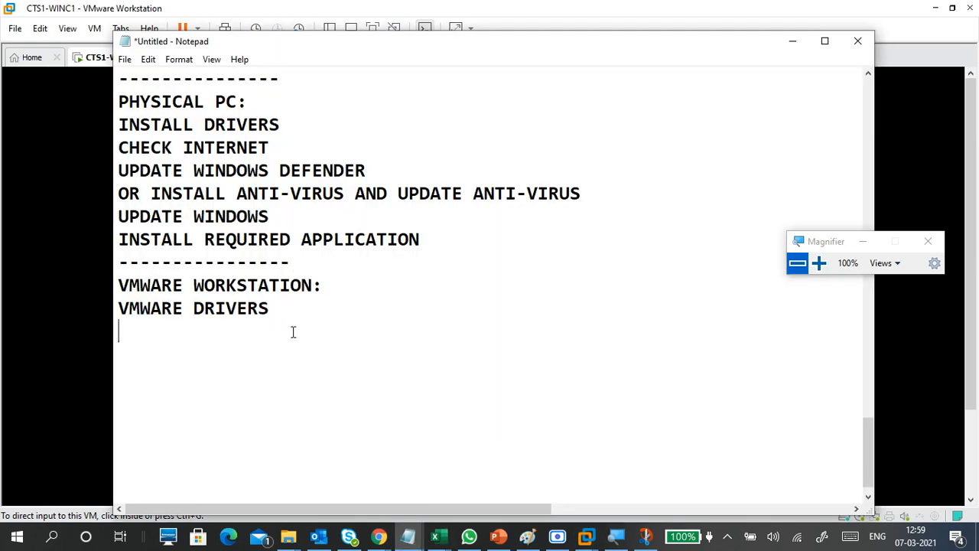
pyautogui.moveTo(291, 315); pyautogui.dragTo(195, 309)
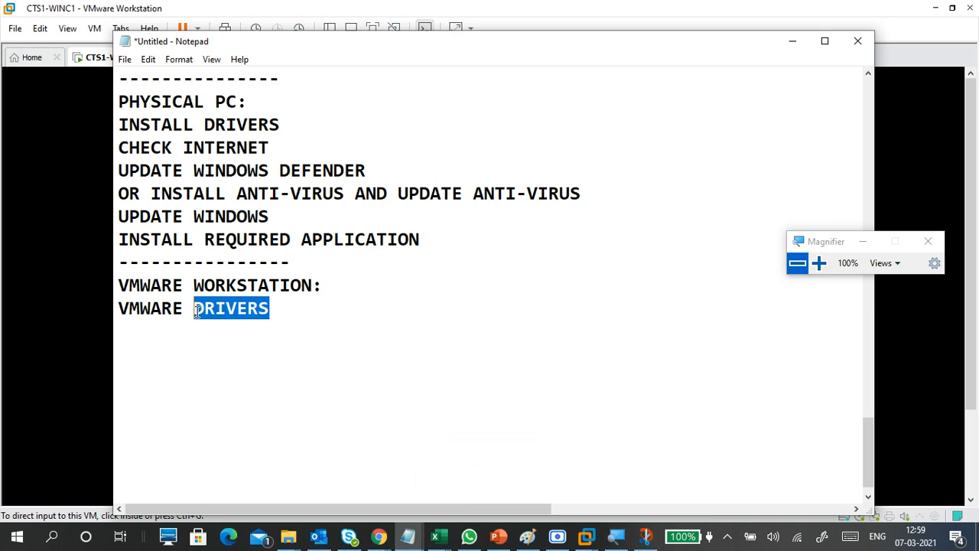
pyautogui.click(211, 341)
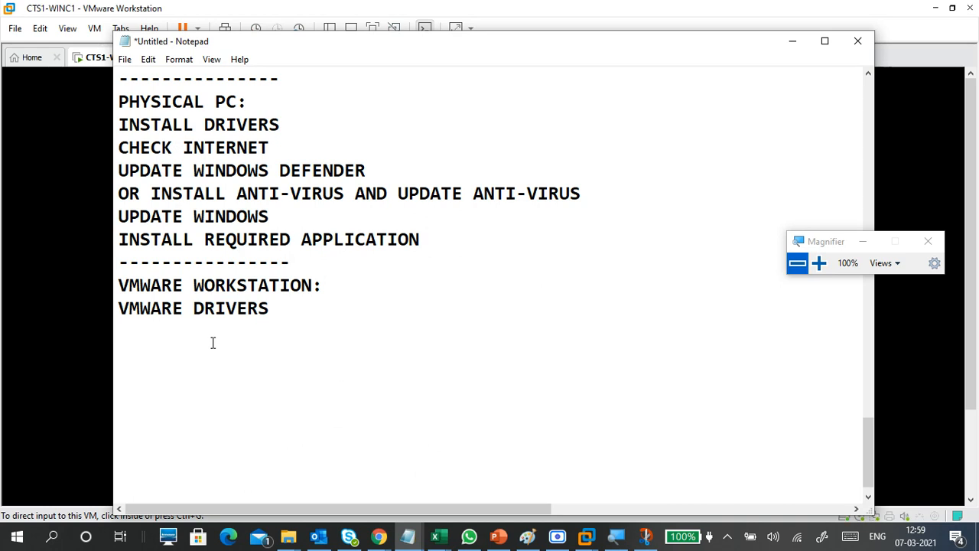
pyautogui.moveTo(275, 308); pyautogui.dragTo(120, 307)
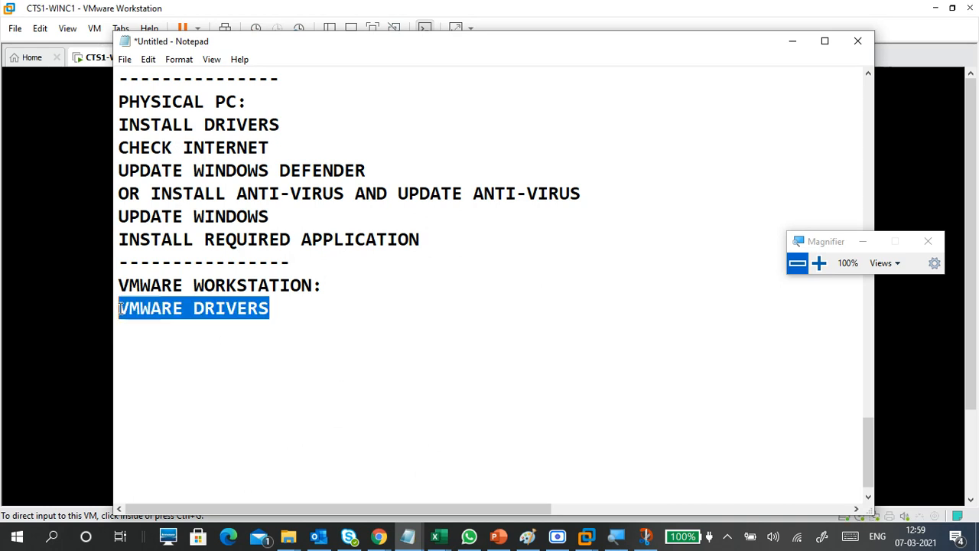
pyautogui.write('INSTA')
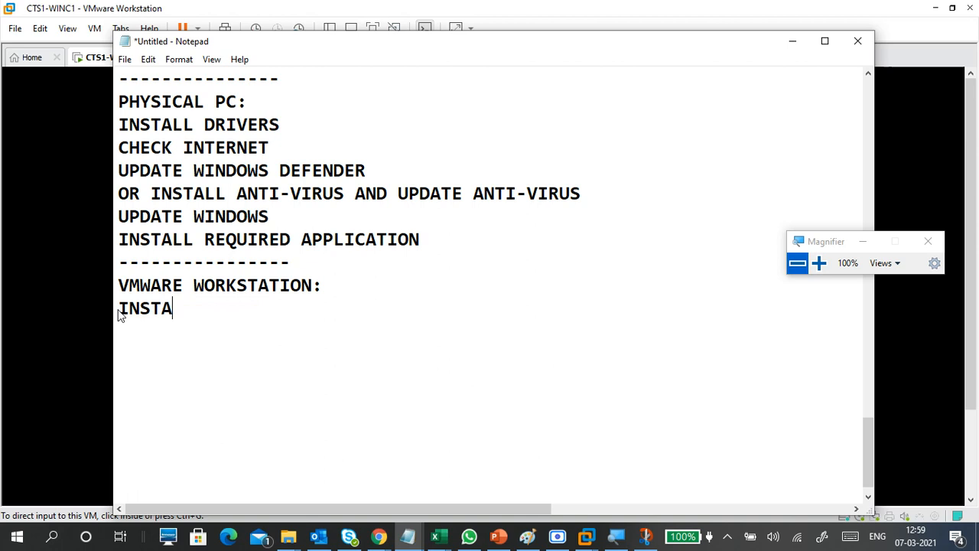
pyautogui.write('LL ')
pyautogui.write('VM')
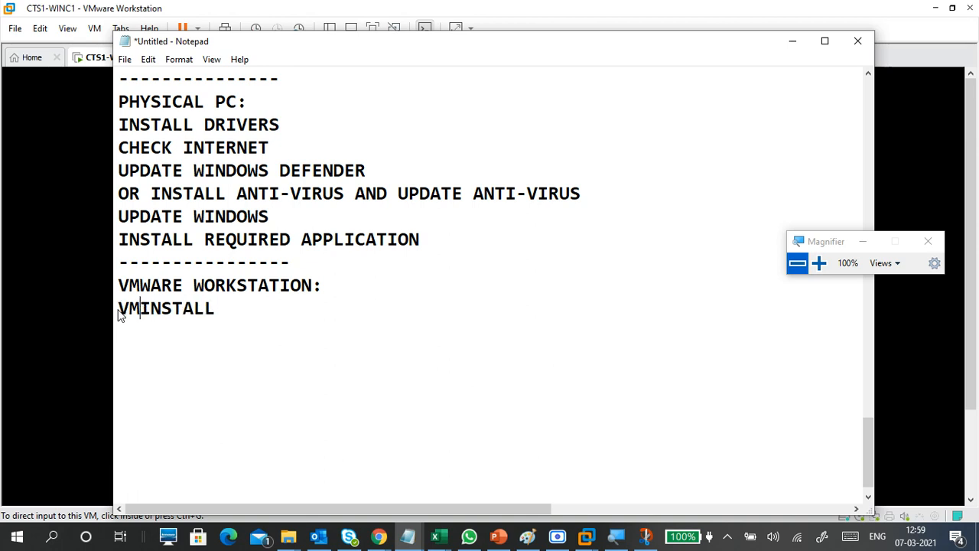
pyautogui.write('->')
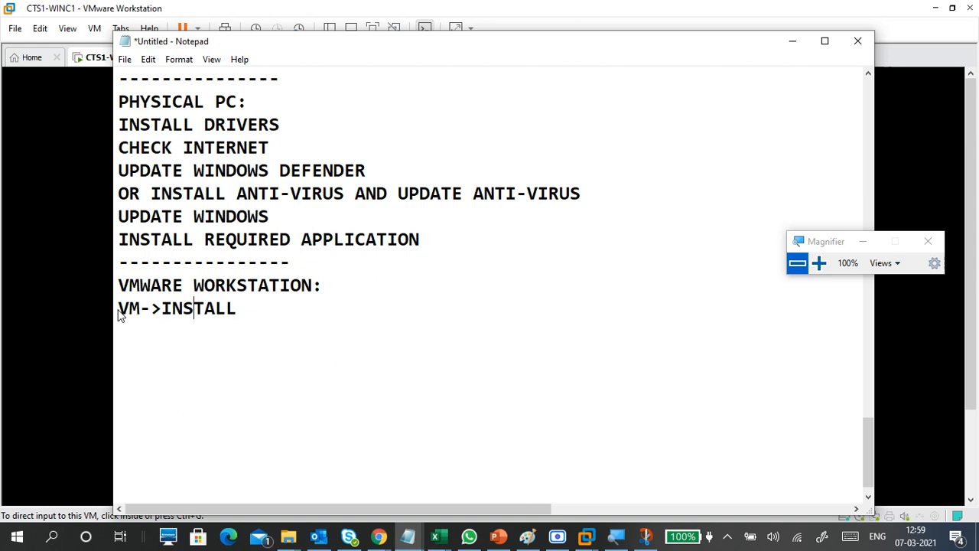
pyautogui.press('Right')
pyautogui.press('Right')
pyautogui.press('Right')
pyautogui.press('Right')
pyautogui.press('Right')
pyautogui.write('VMWARE TO')
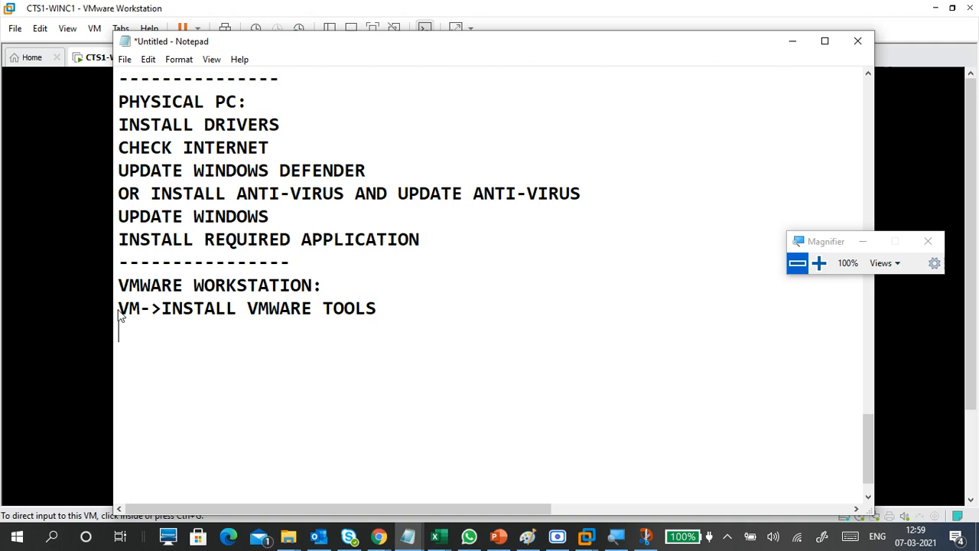
pyautogui.write('OLS')
pyautogui.press('Return')
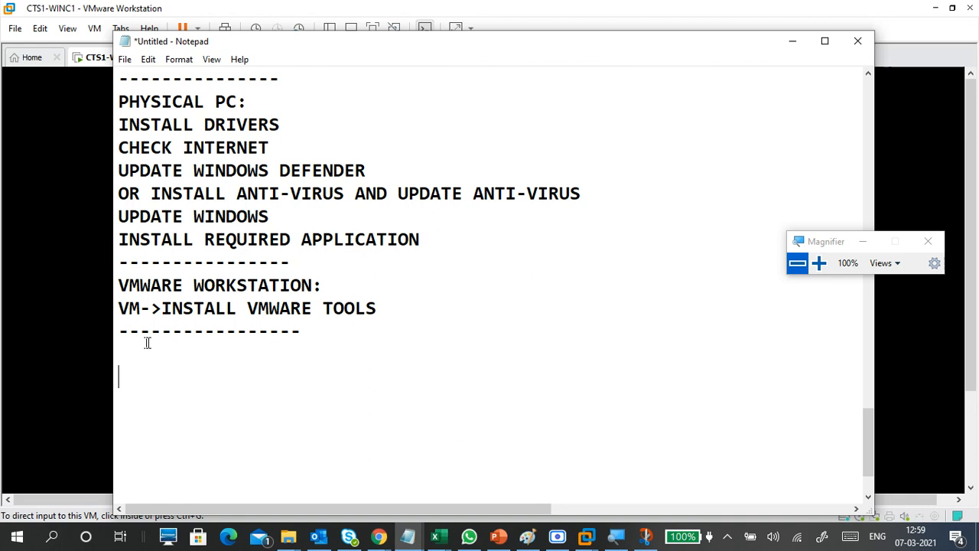
pyautogui.click(780, 47)
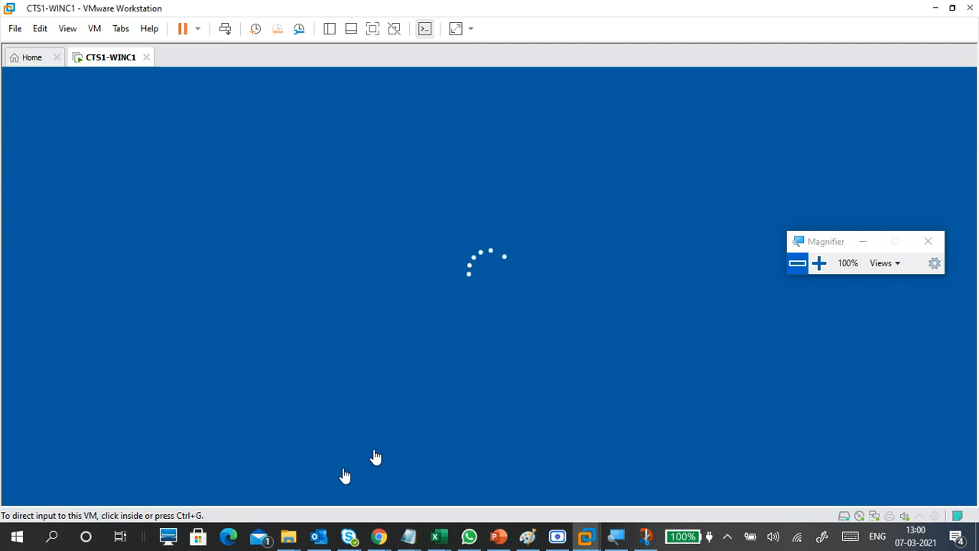
# Step: Sign in to the restarted Windows 10 guest with the account password after one failed attempt
pyautogui.click(467, 249)
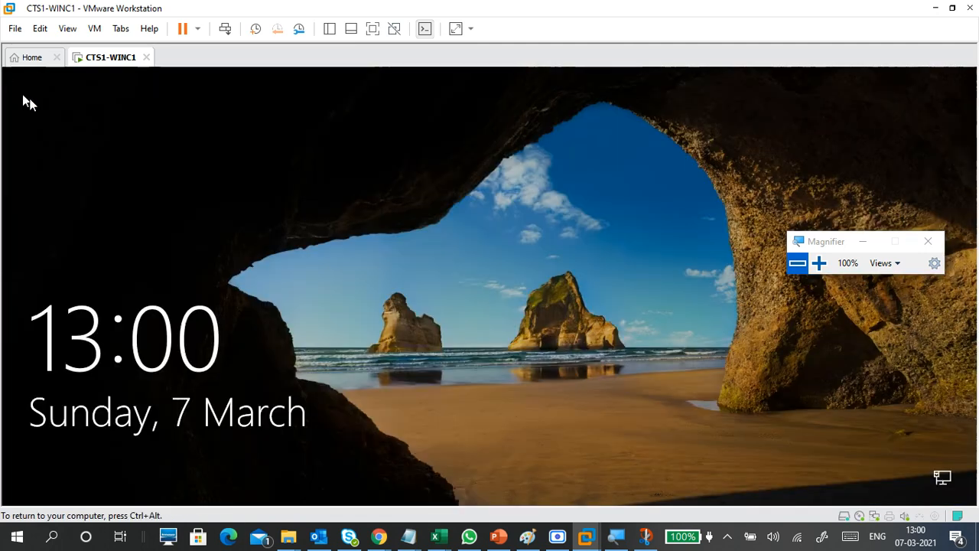
pyautogui.click(487, 230)
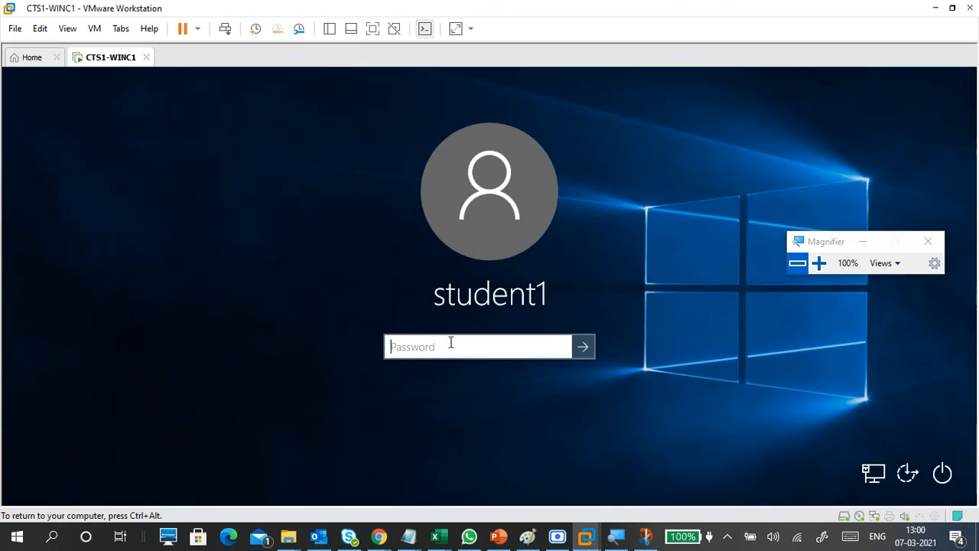
pyautogui.press('Return')
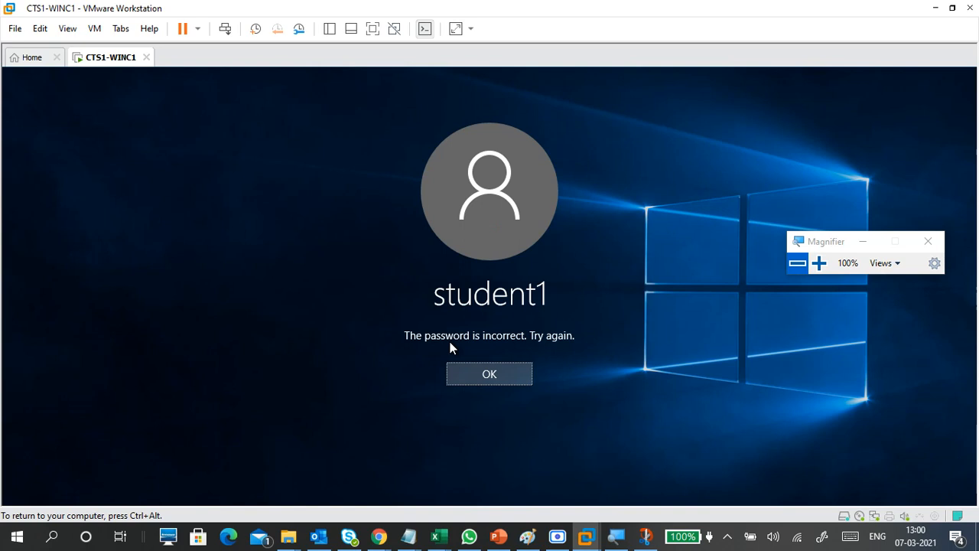
pyautogui.press('Return')
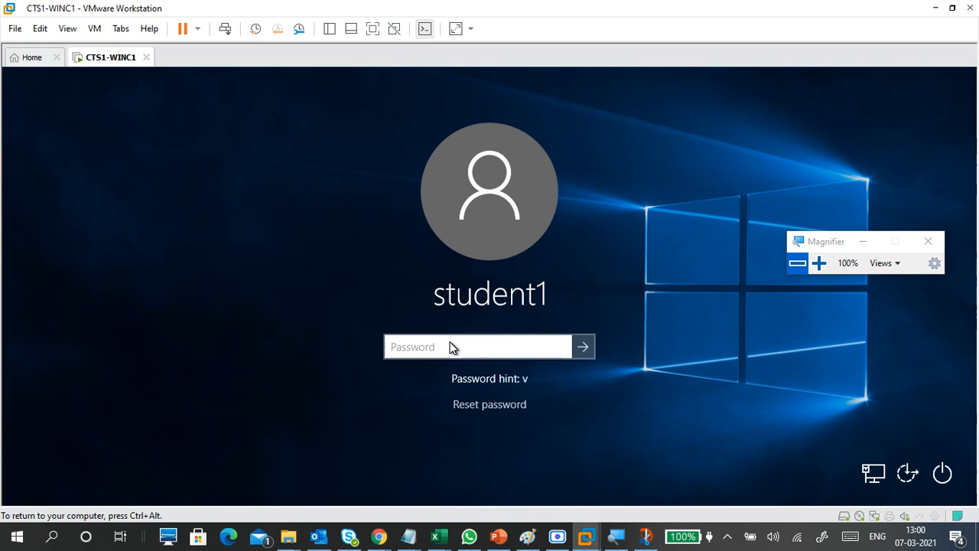
pyautogui.write('••••••••')
pyautogui.press('Return')
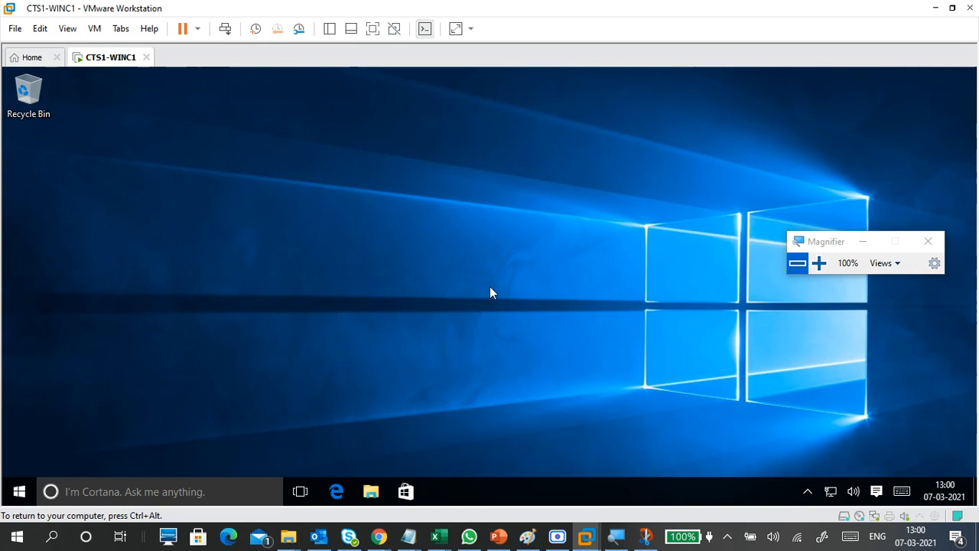
pyautogui.click(372, 28)
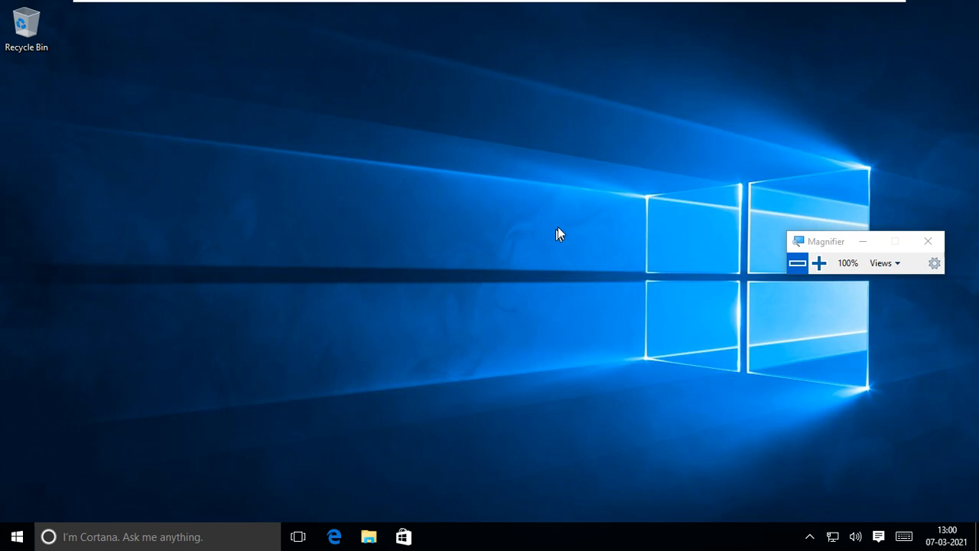
pyautogui.moveTo(769, 4)
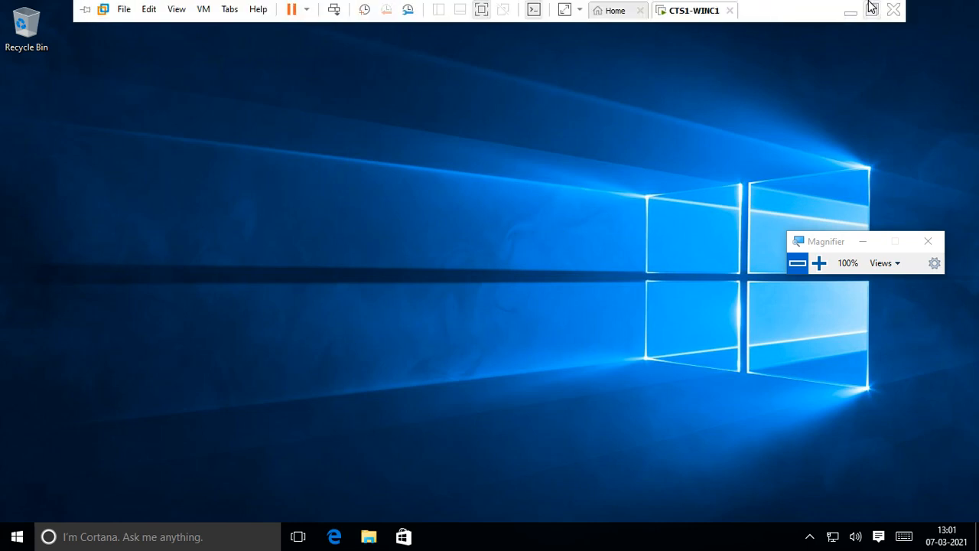
pyautogui.click(871, 9)
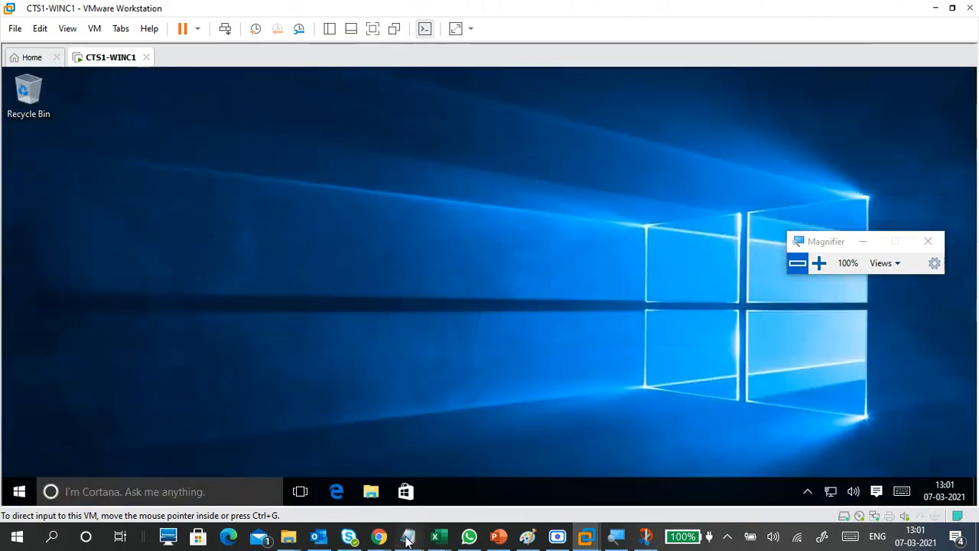
# Step: Below the dashed separator, type I DONT WANT WINDOWS UPDATES and a SERVICE line
pyautogui.moveTo(407, 540)
pyautogui.click(464, 479)
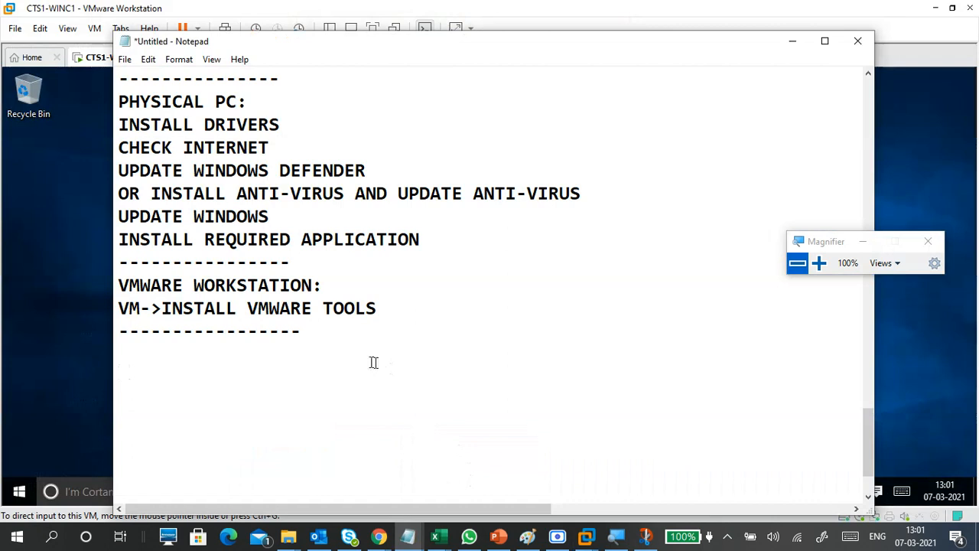
pyautogui.click(342, 368)
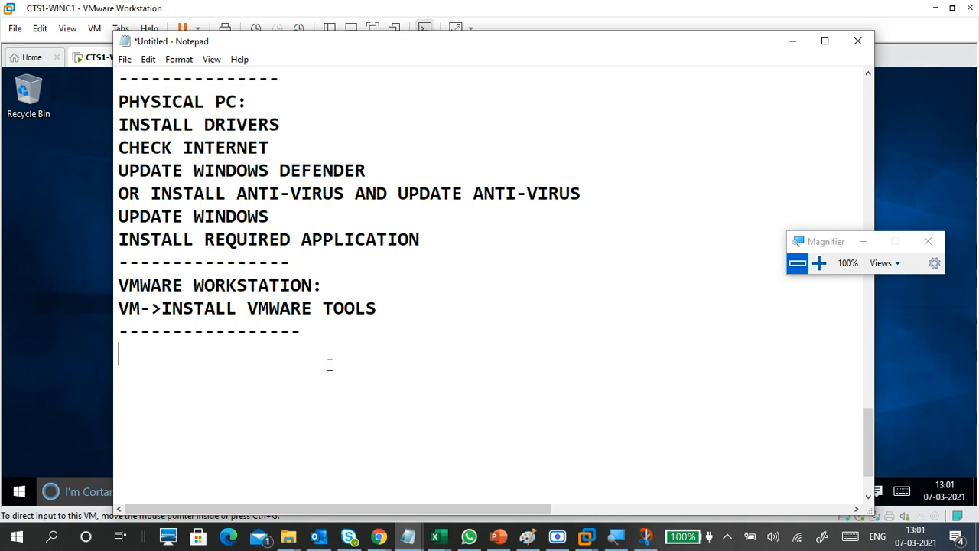
pyautogui.write('GET')
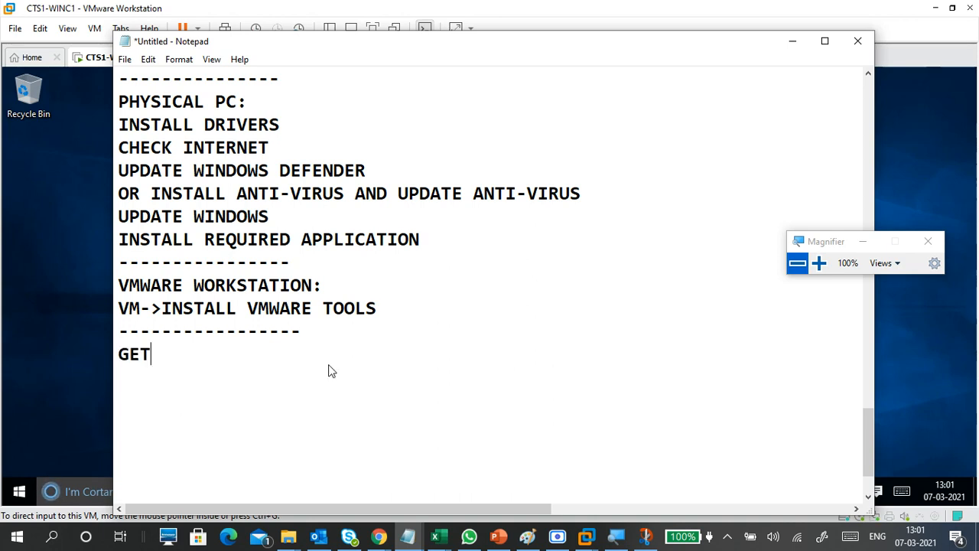
pyautogui.press('BackSpace')
pyautogui.press('BackSpace')
pyautogui.press('BackSpace')
pyautogui.write('I ')
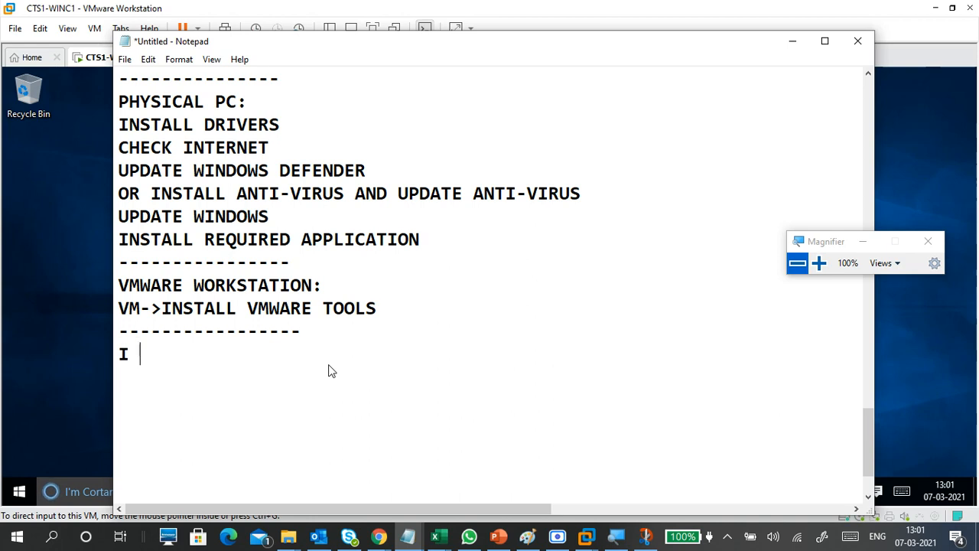
pyautogui.write('DONT ')
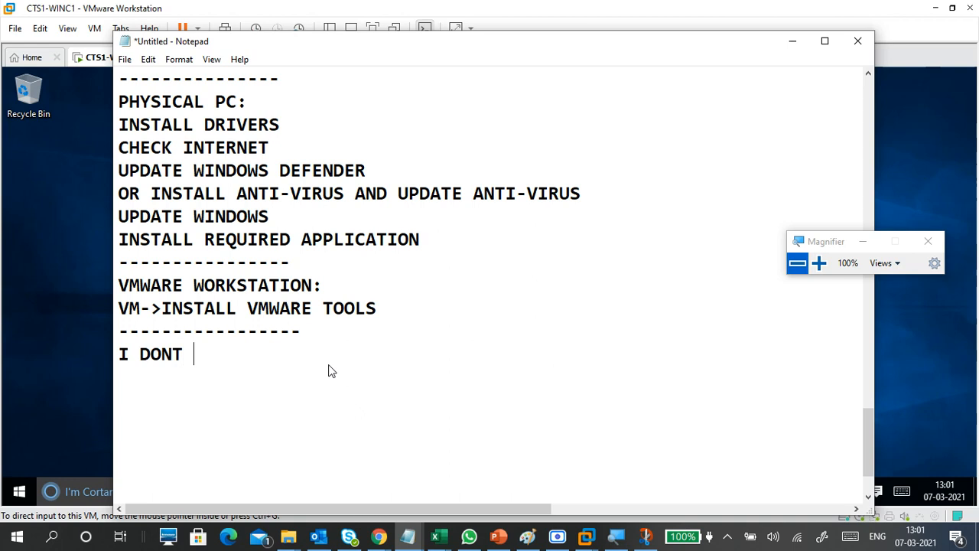
pyautogui.write('WANT ')
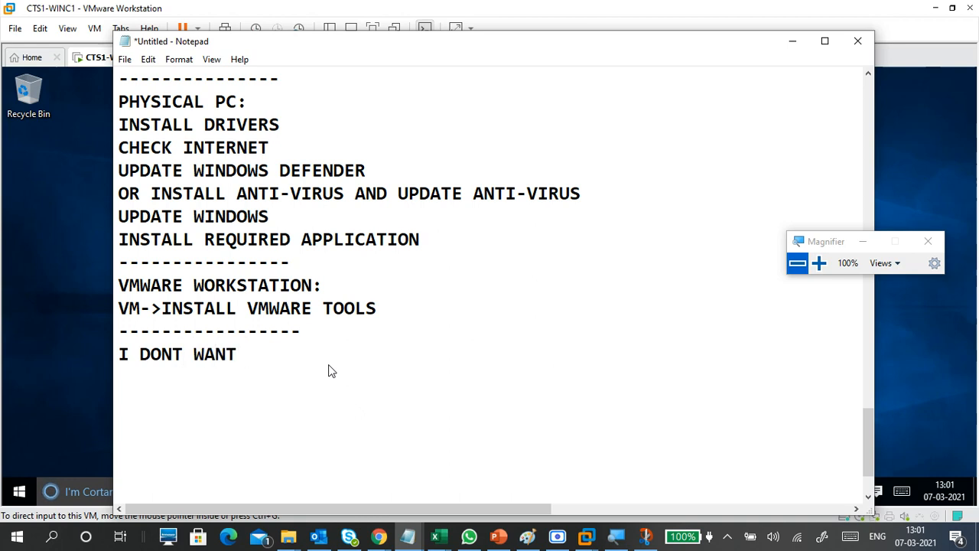
pyautogui.write('WIN')
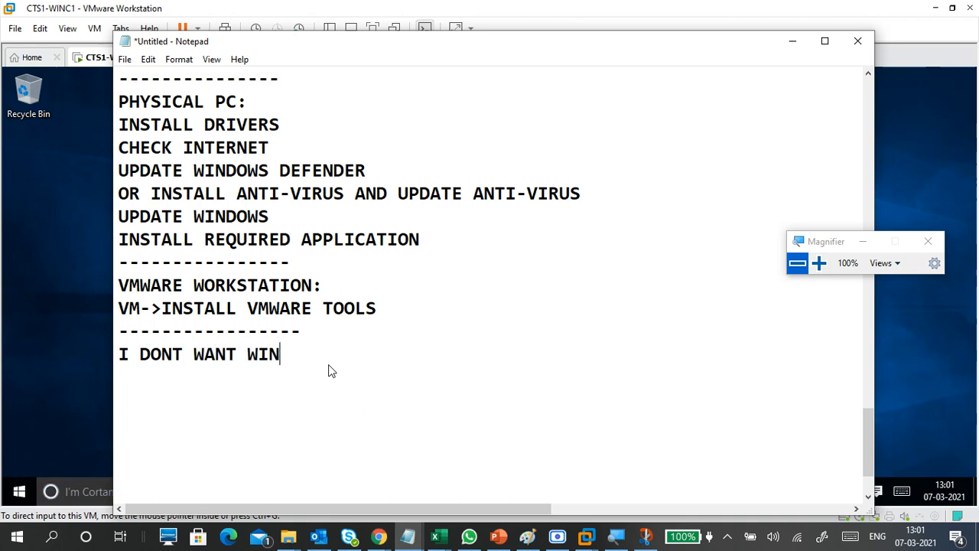
pyautogui.write('DOWS UPDATES')
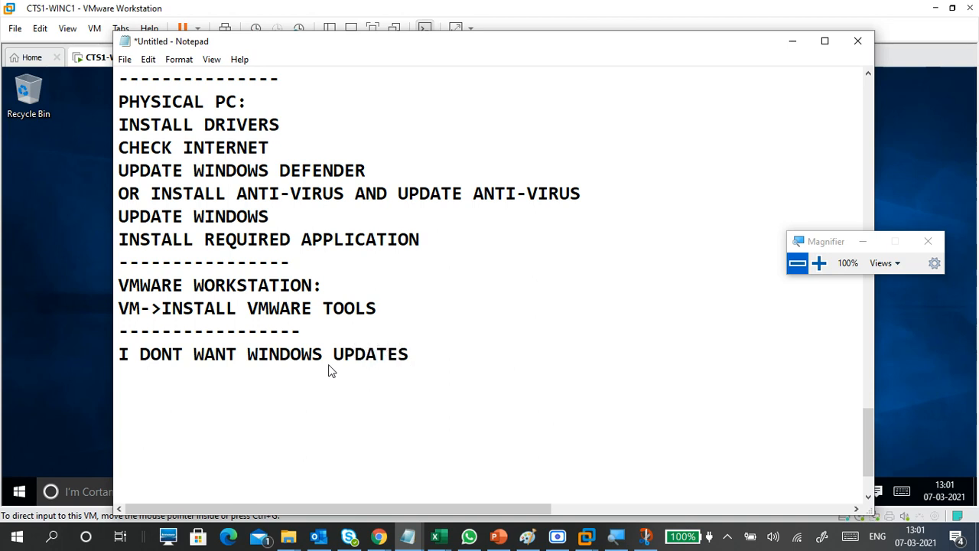
pyautogui.press('Return')
pyautogui.press('Return')
pyautogui.write('SERVICE')
# Step: Insert STOP WINDOWS UPDATES above SERVICE, change it to SERVICES, and minimize Notepad
pyautogui.moveTo(119, 354); pyautogui.dragTo(410, 356)
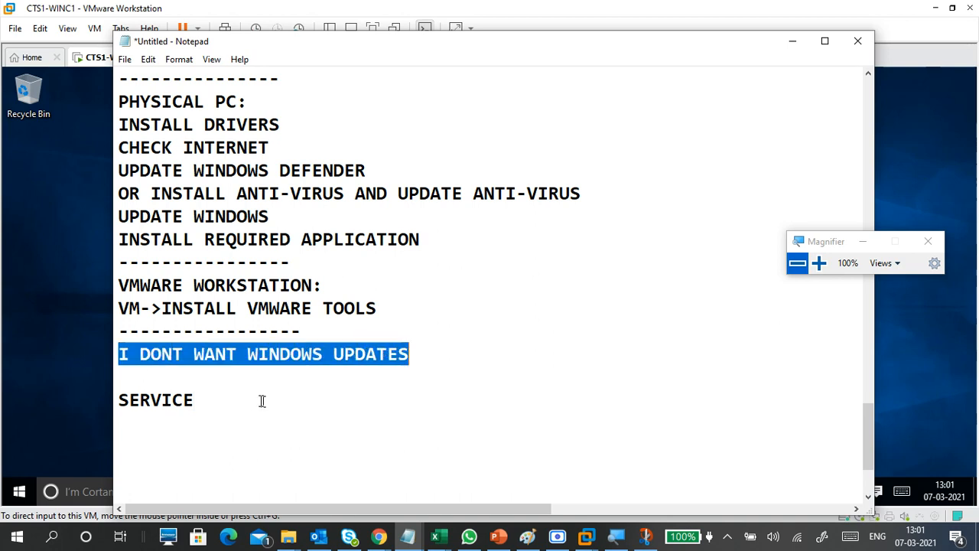
pyautogui.click(257, 398)
pyautogui.click(169, 380)
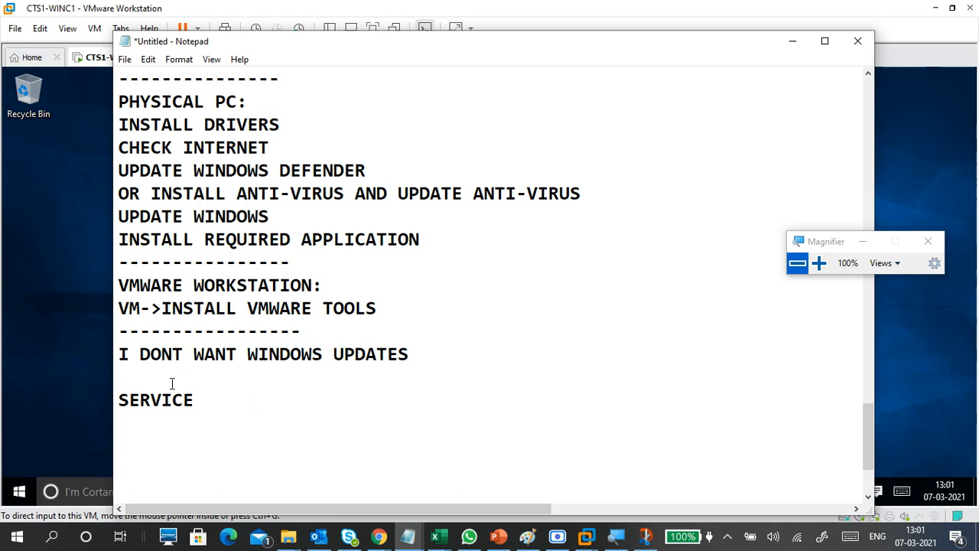
pyautogui.press('Return')
pyautogui.write('STOP ')
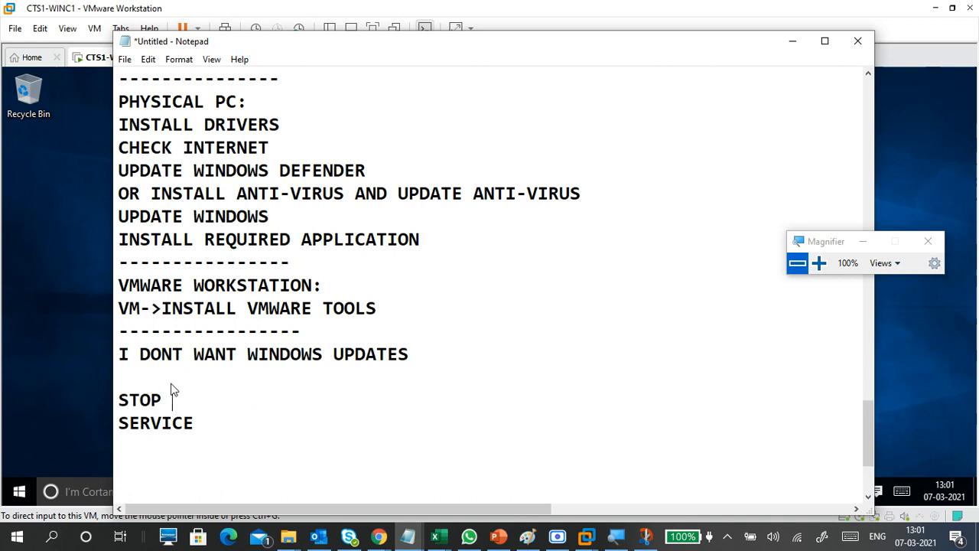
pyautogui.write('WINDOWS UPDATES')
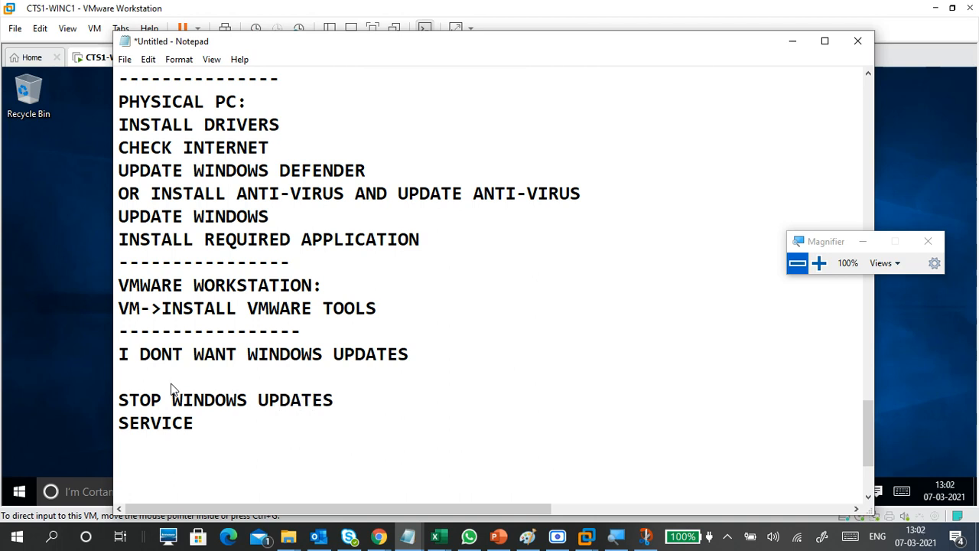
pyautogui.press('Down')
pyautogui.write('S')
pyautogui.press('Left')
pyautogui.press('Left')
pyautogui.press('Left')
pyautogui.press('Left')
pyautogui.press('Left')
pyautogui.press('Return')
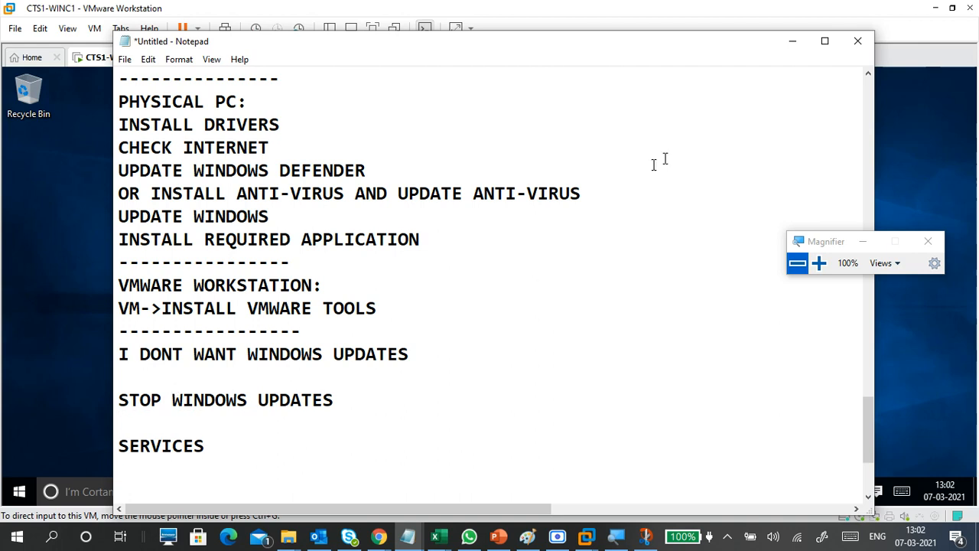
pyautogui.click(787, 39)
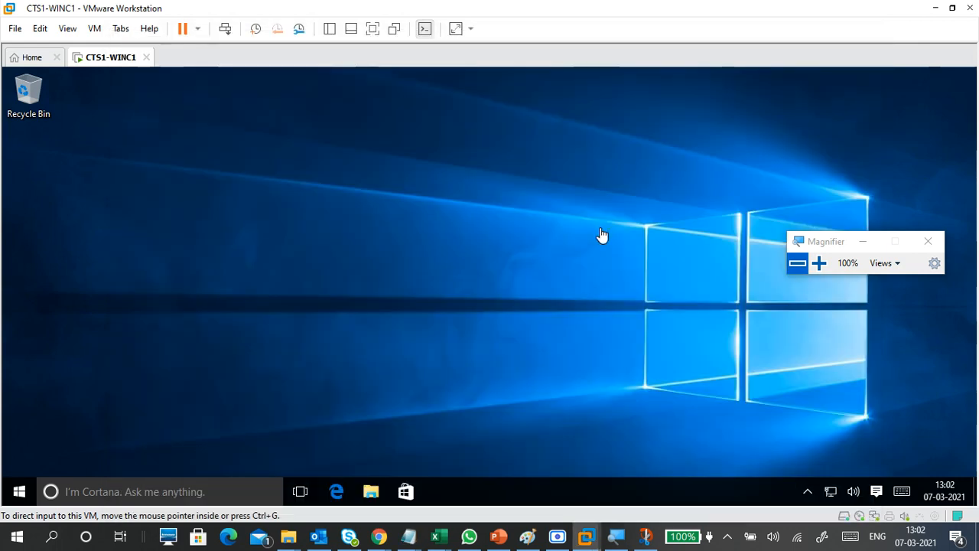